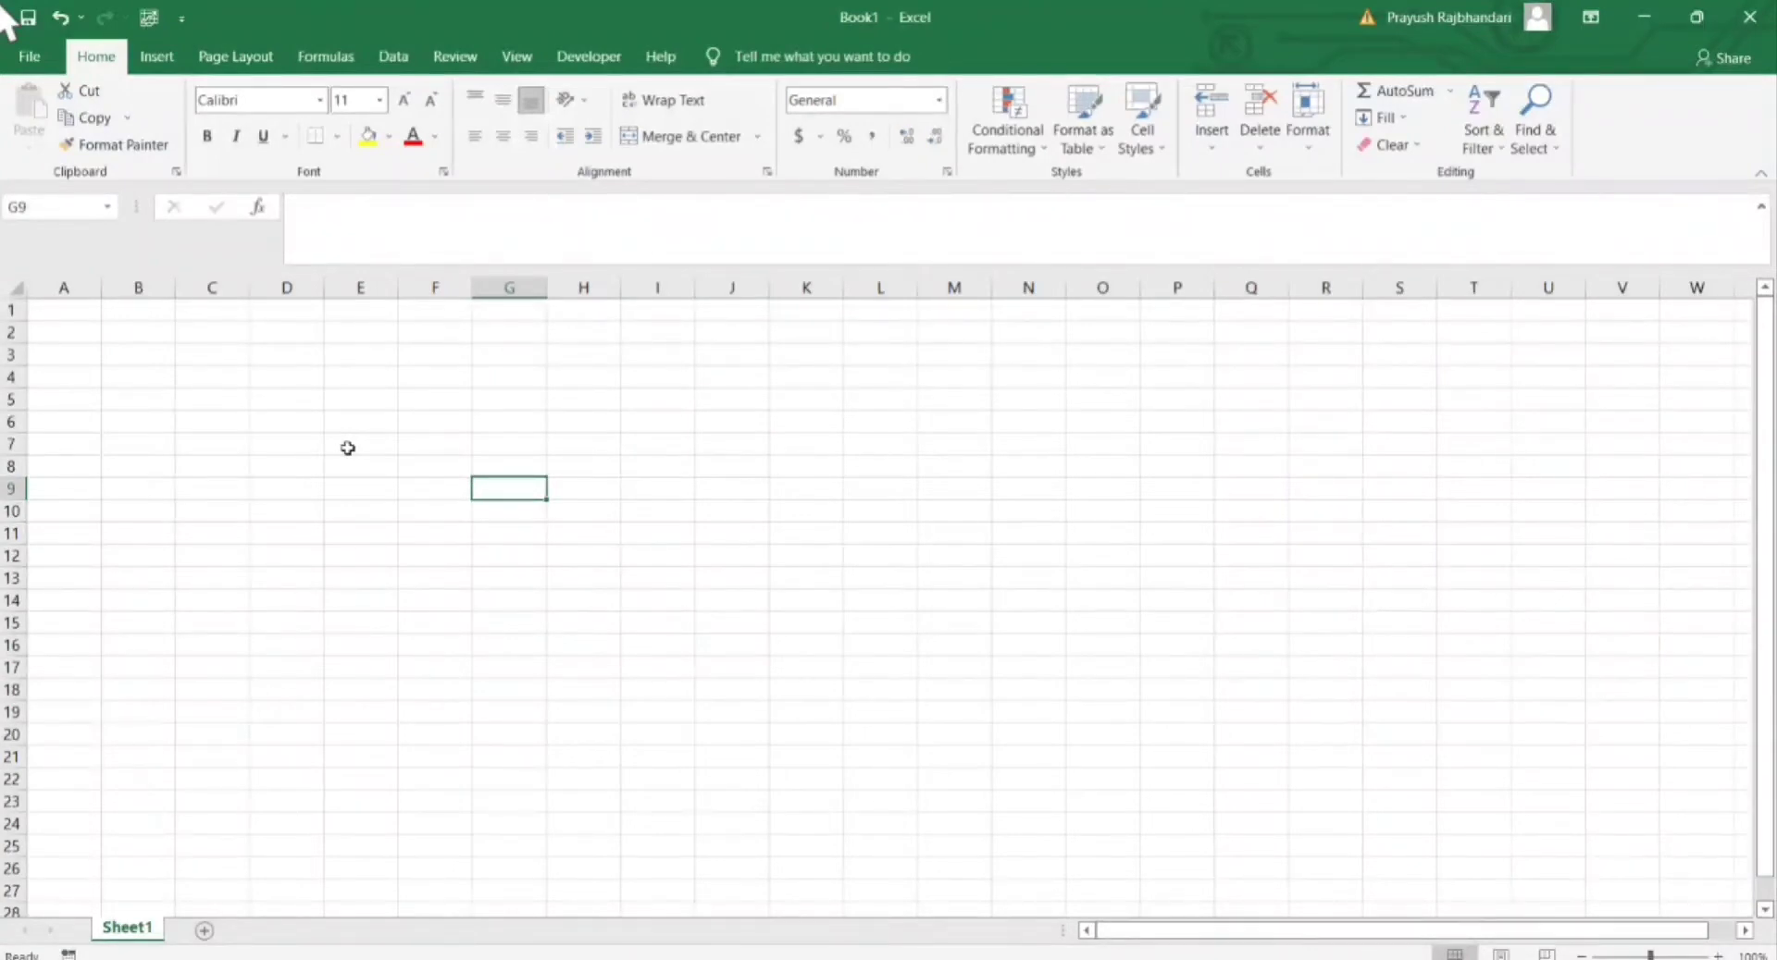
Enter the column headers X in cell C4 and Y in cell D4
click(233, 381)
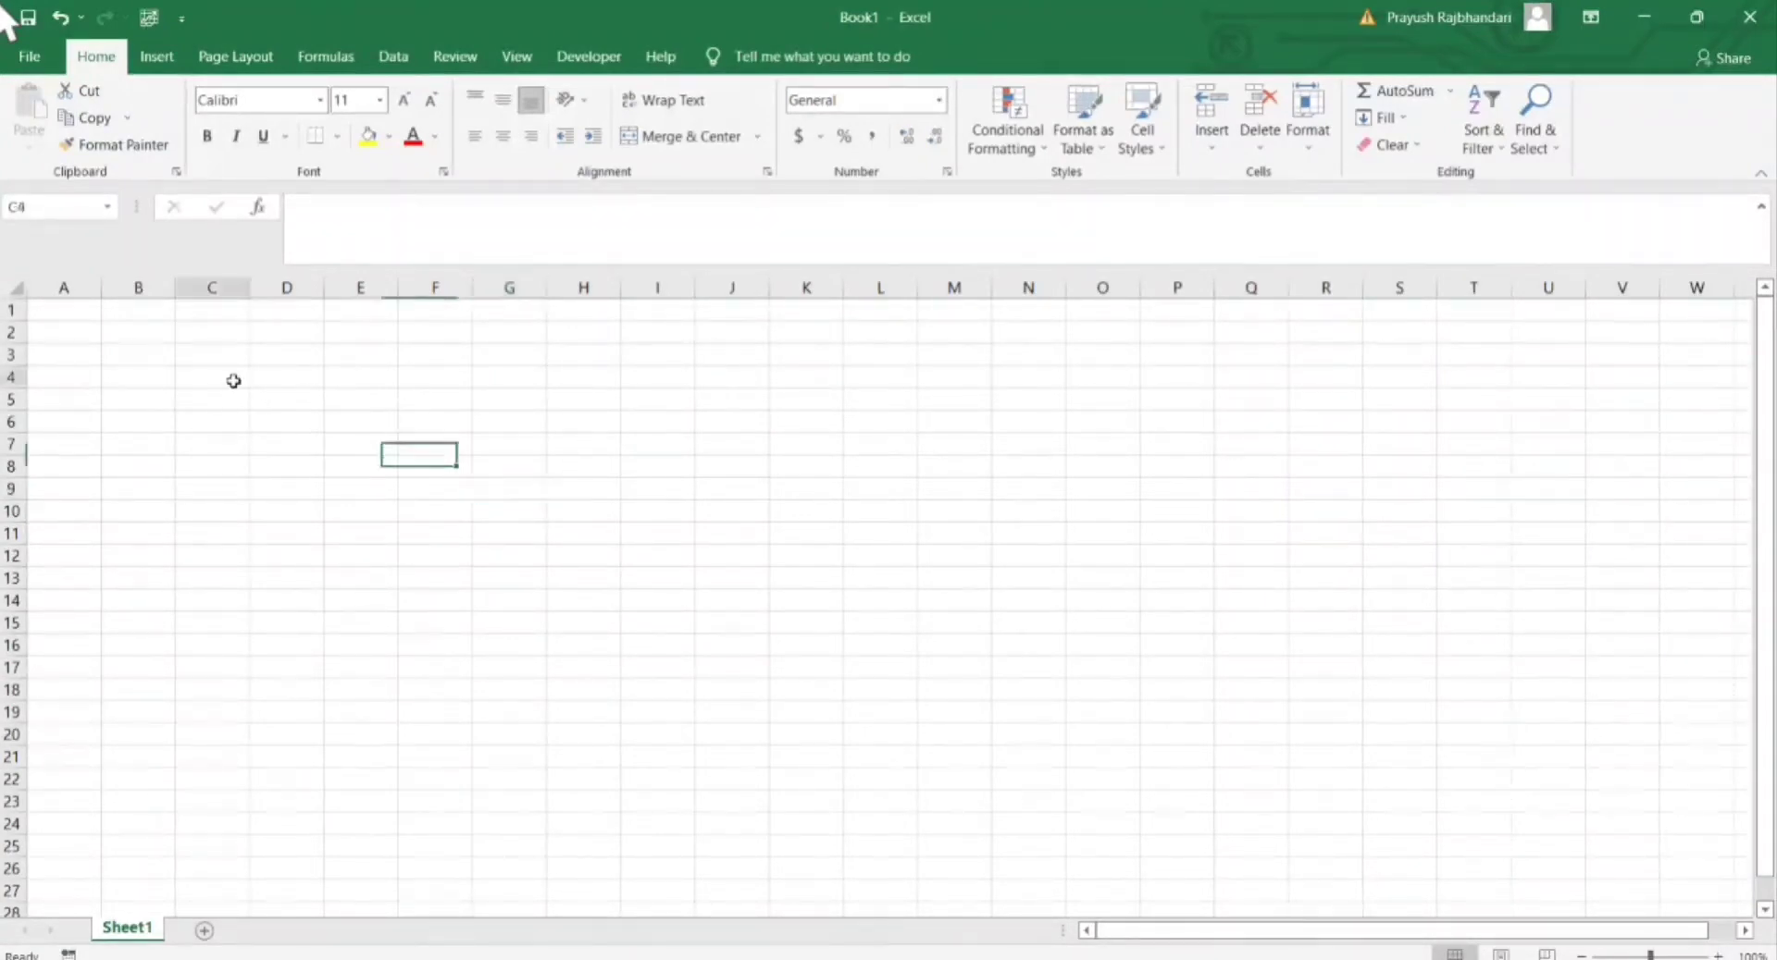
text(X)
key(Tab)
text(Y)
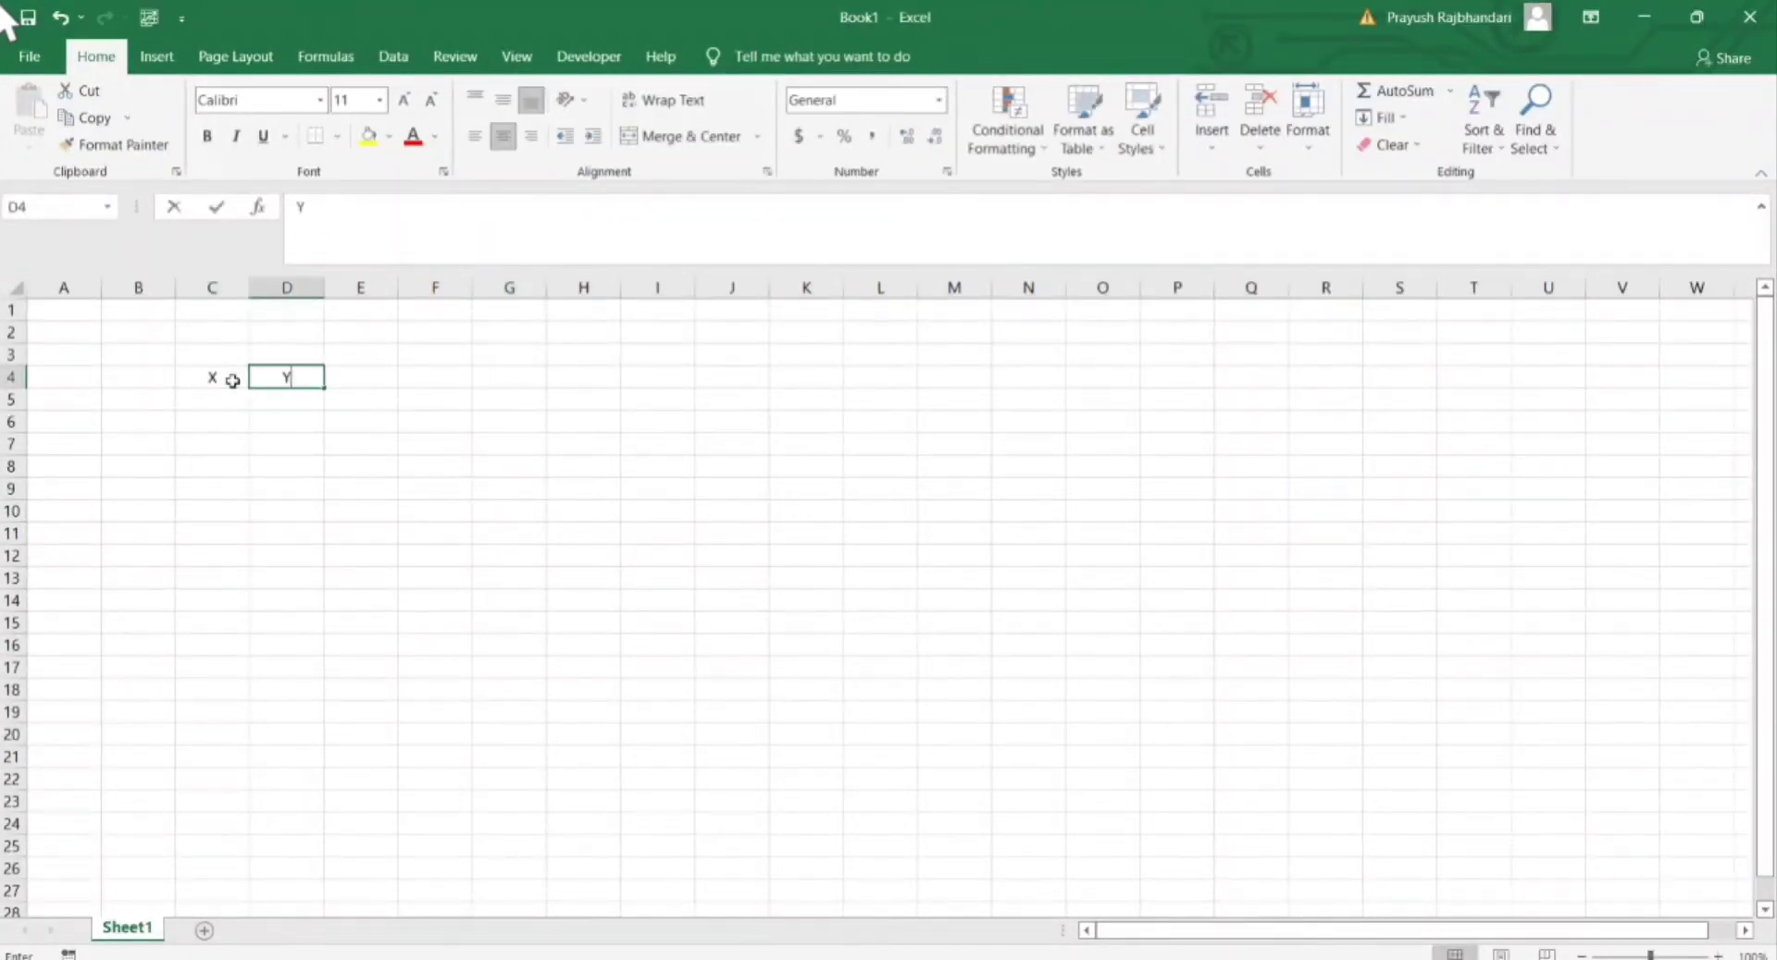
key(Return)
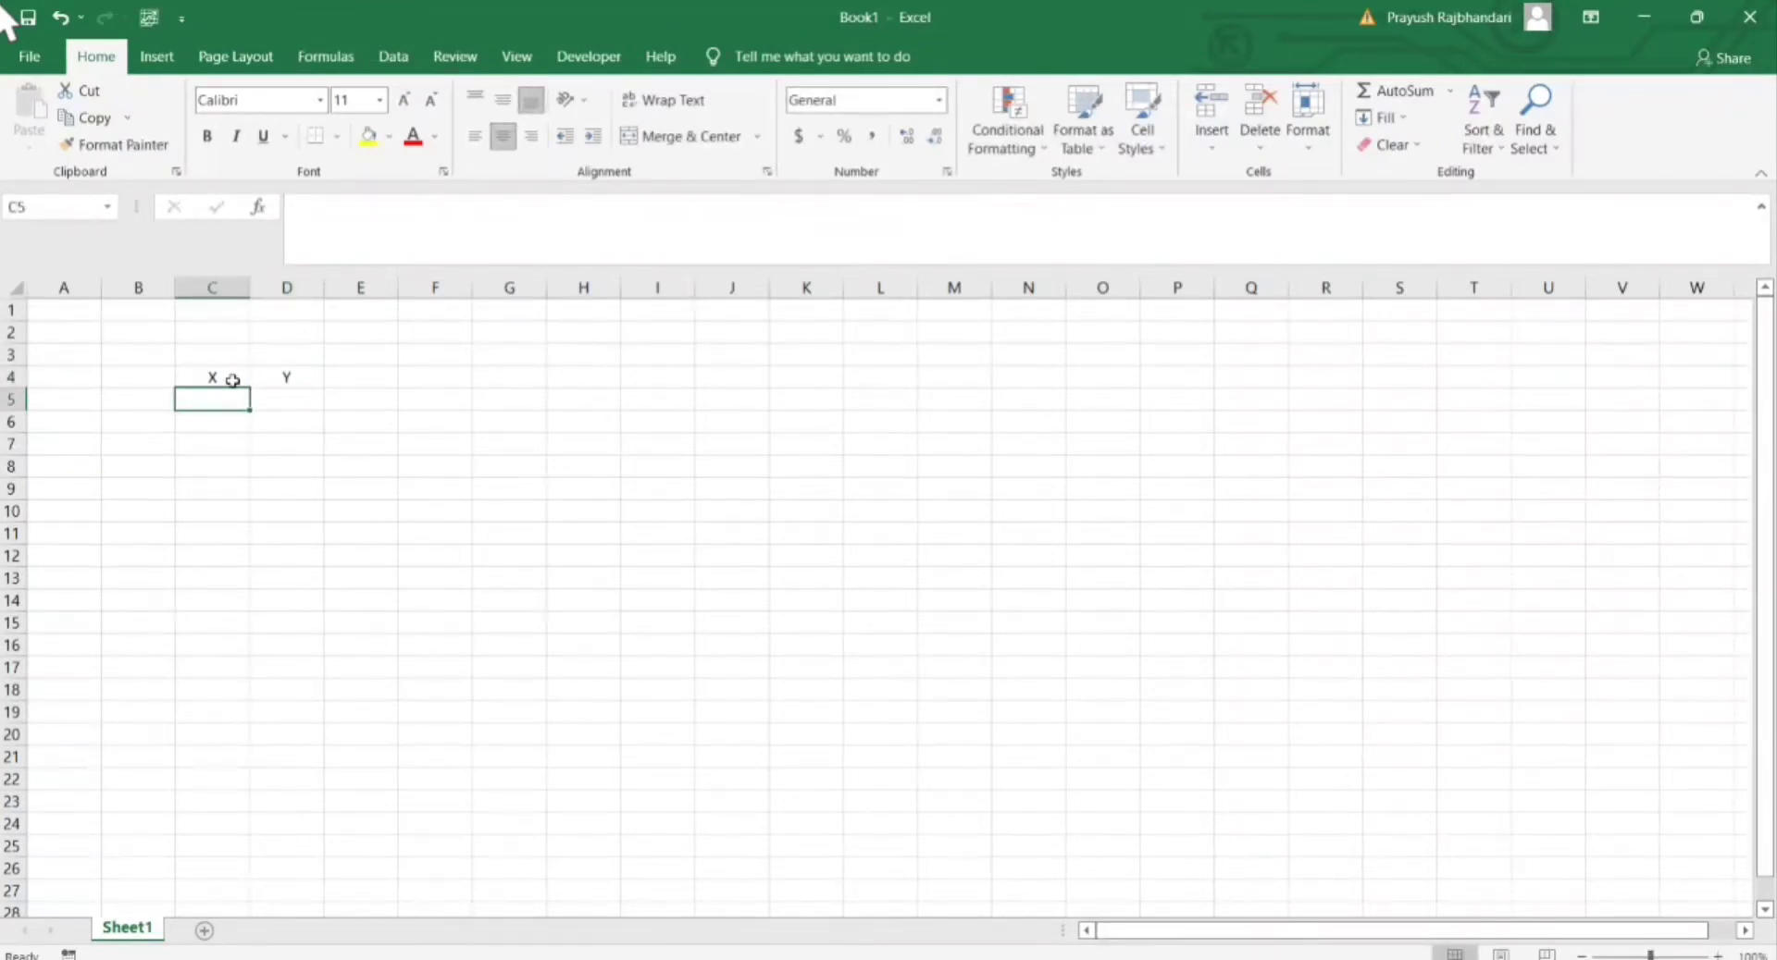
Enter the X values 1 through 8 in consecutive cells C5 to C12
text(1)
key(Return)
text(2)
key(Return)
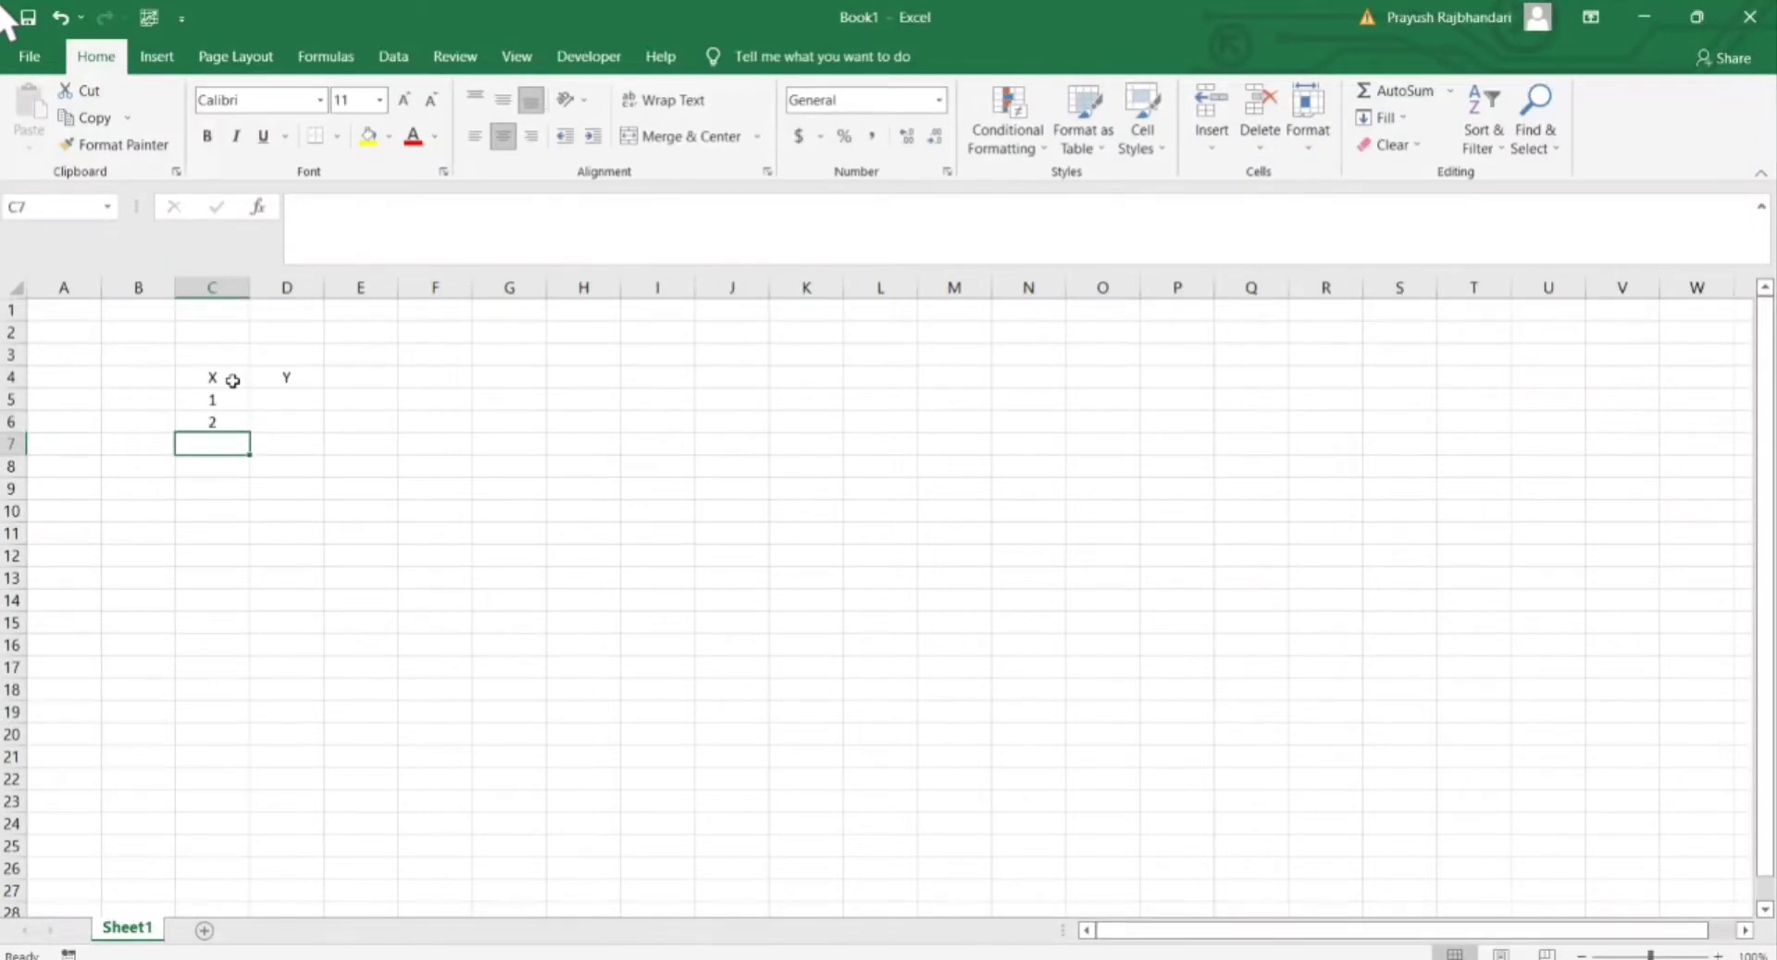
text(3)
key(Return)
text(4)
key(ctrl+Return)
key(Return)
text(5)
key(Return)
text(6)
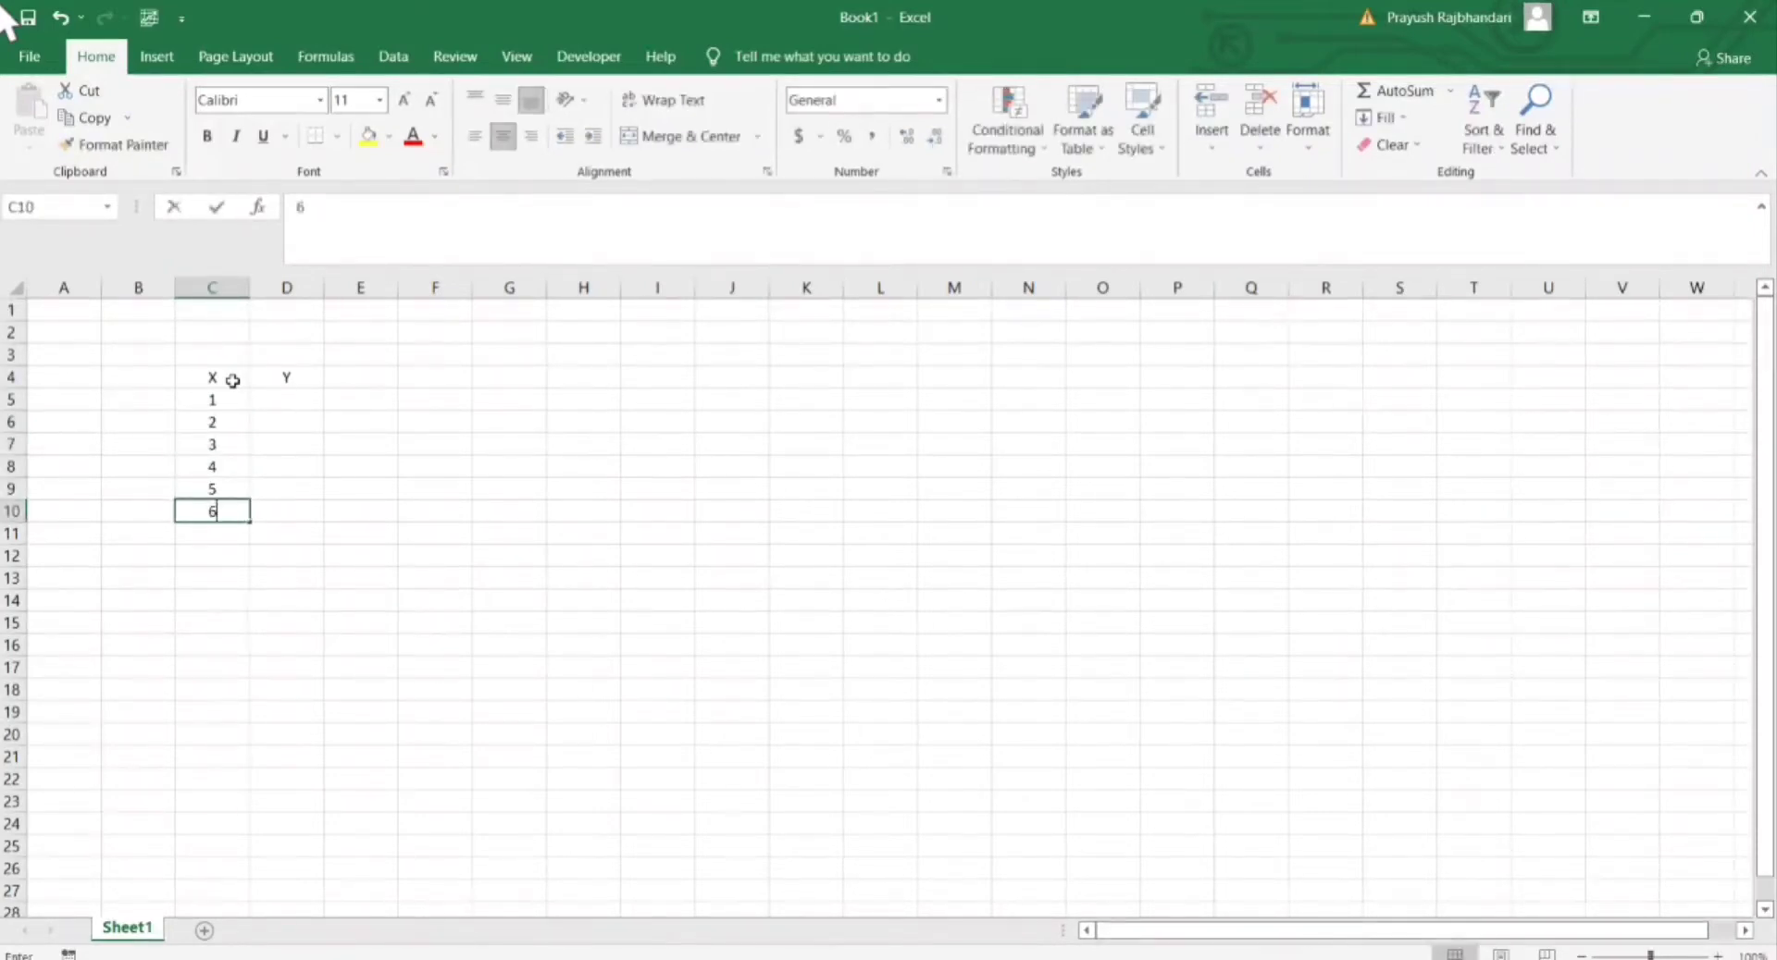
key(Return)
text(7)
key(Return)
text(8)
key(Return)
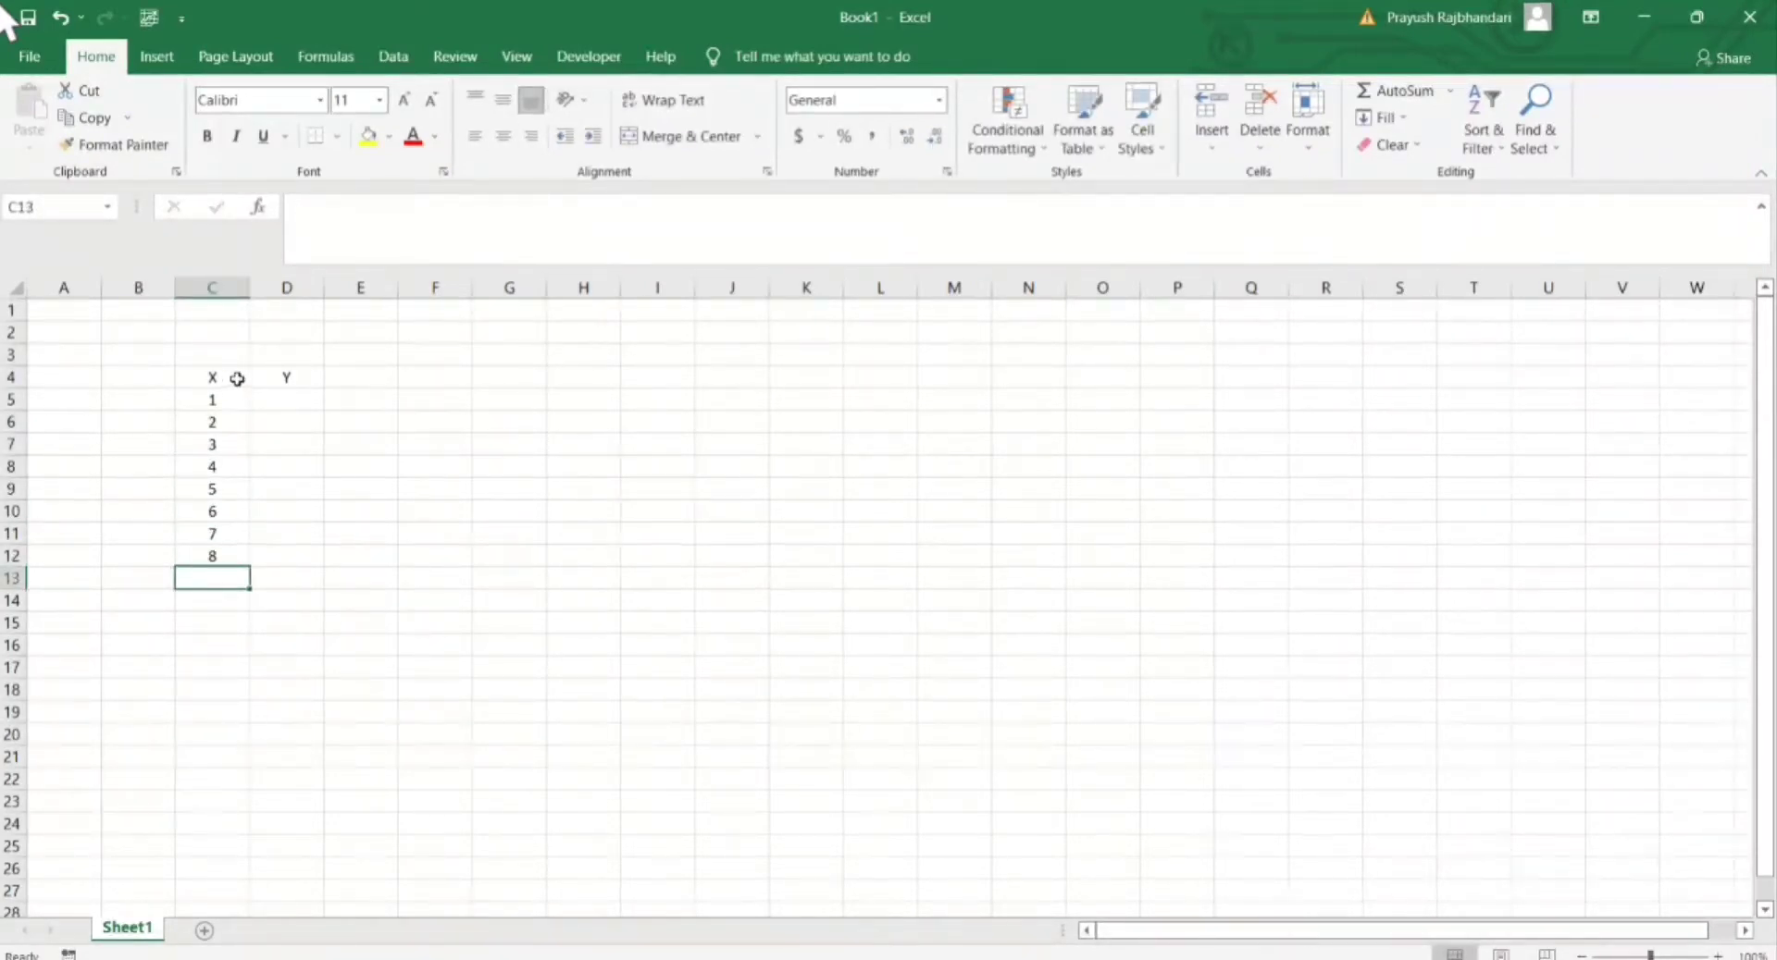
Enter the formula =2*C5 in D5 and fill it down through D12
click(264, 400)
text(=)
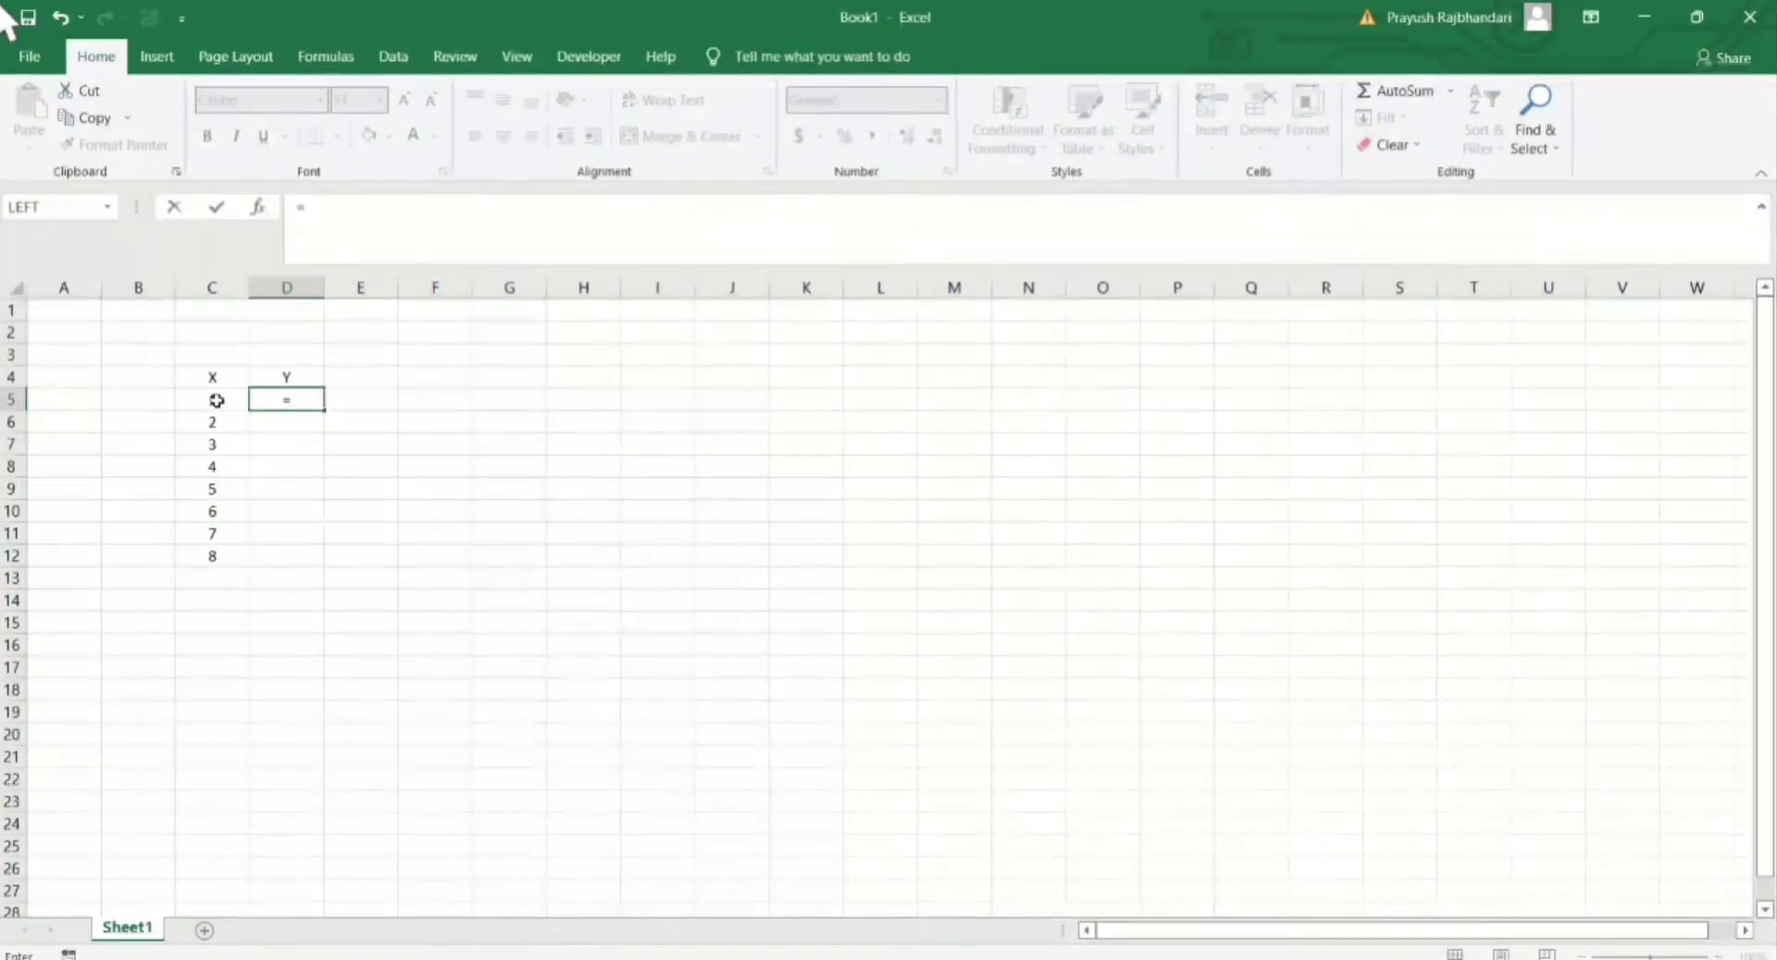
text(2*)
click(217, 399)
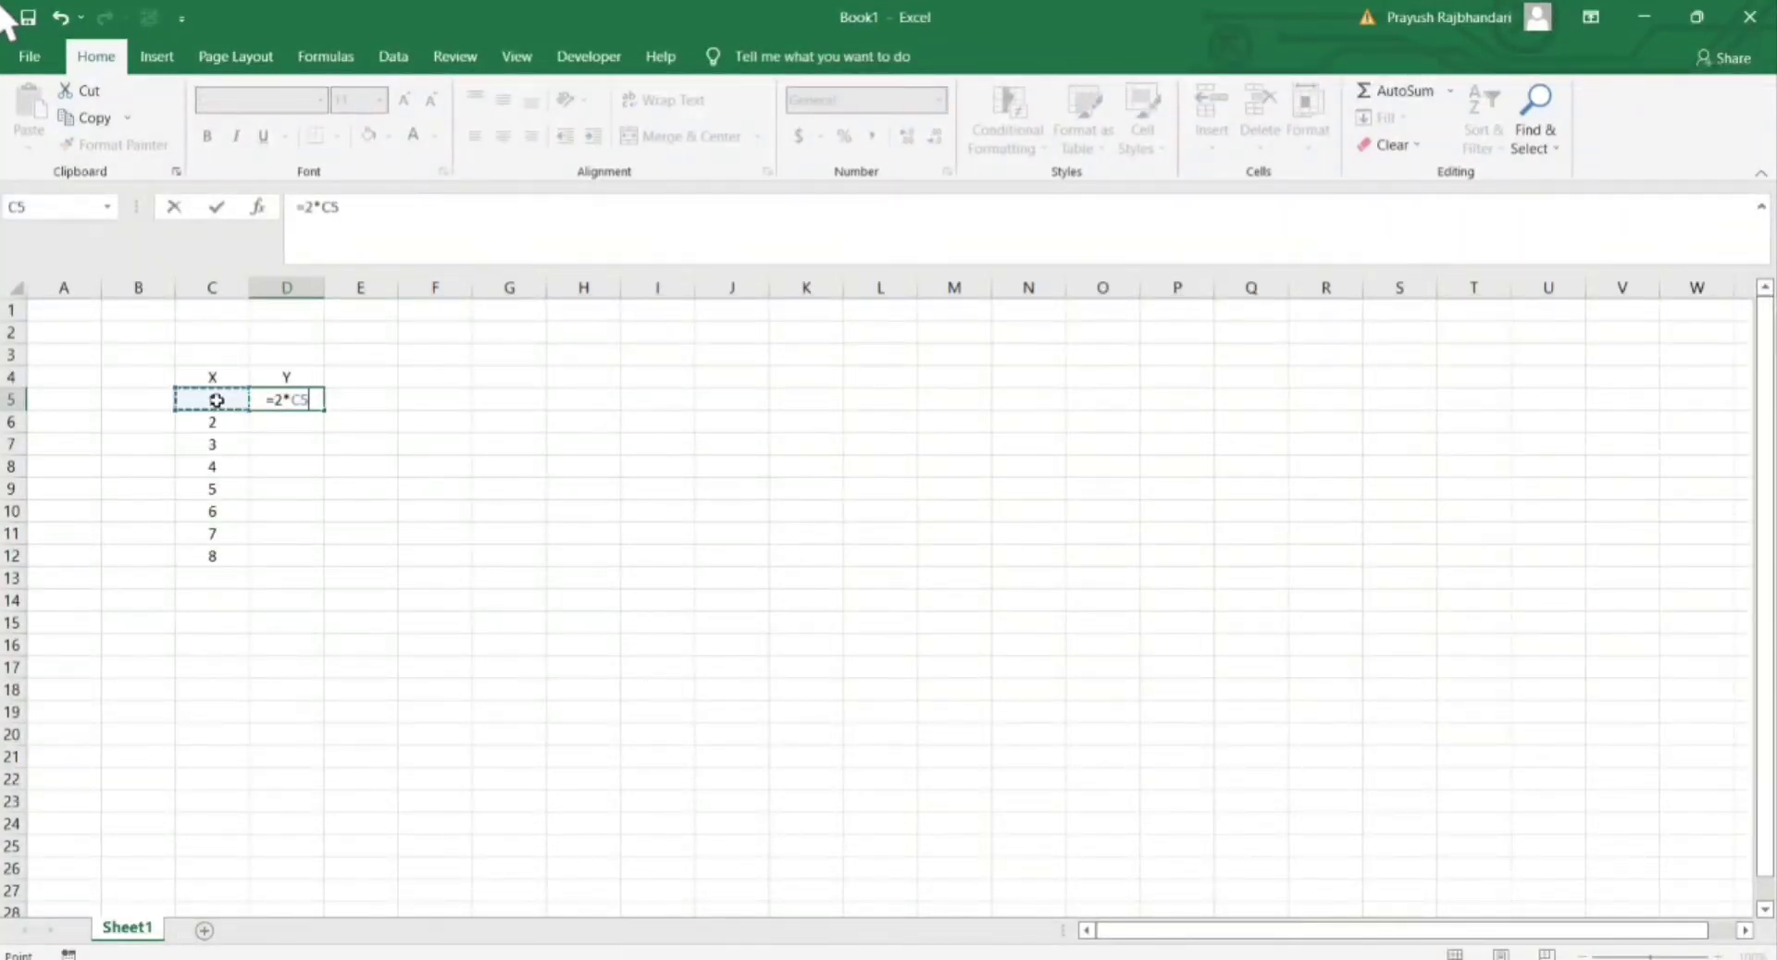
key(Return)
click(284, 403)
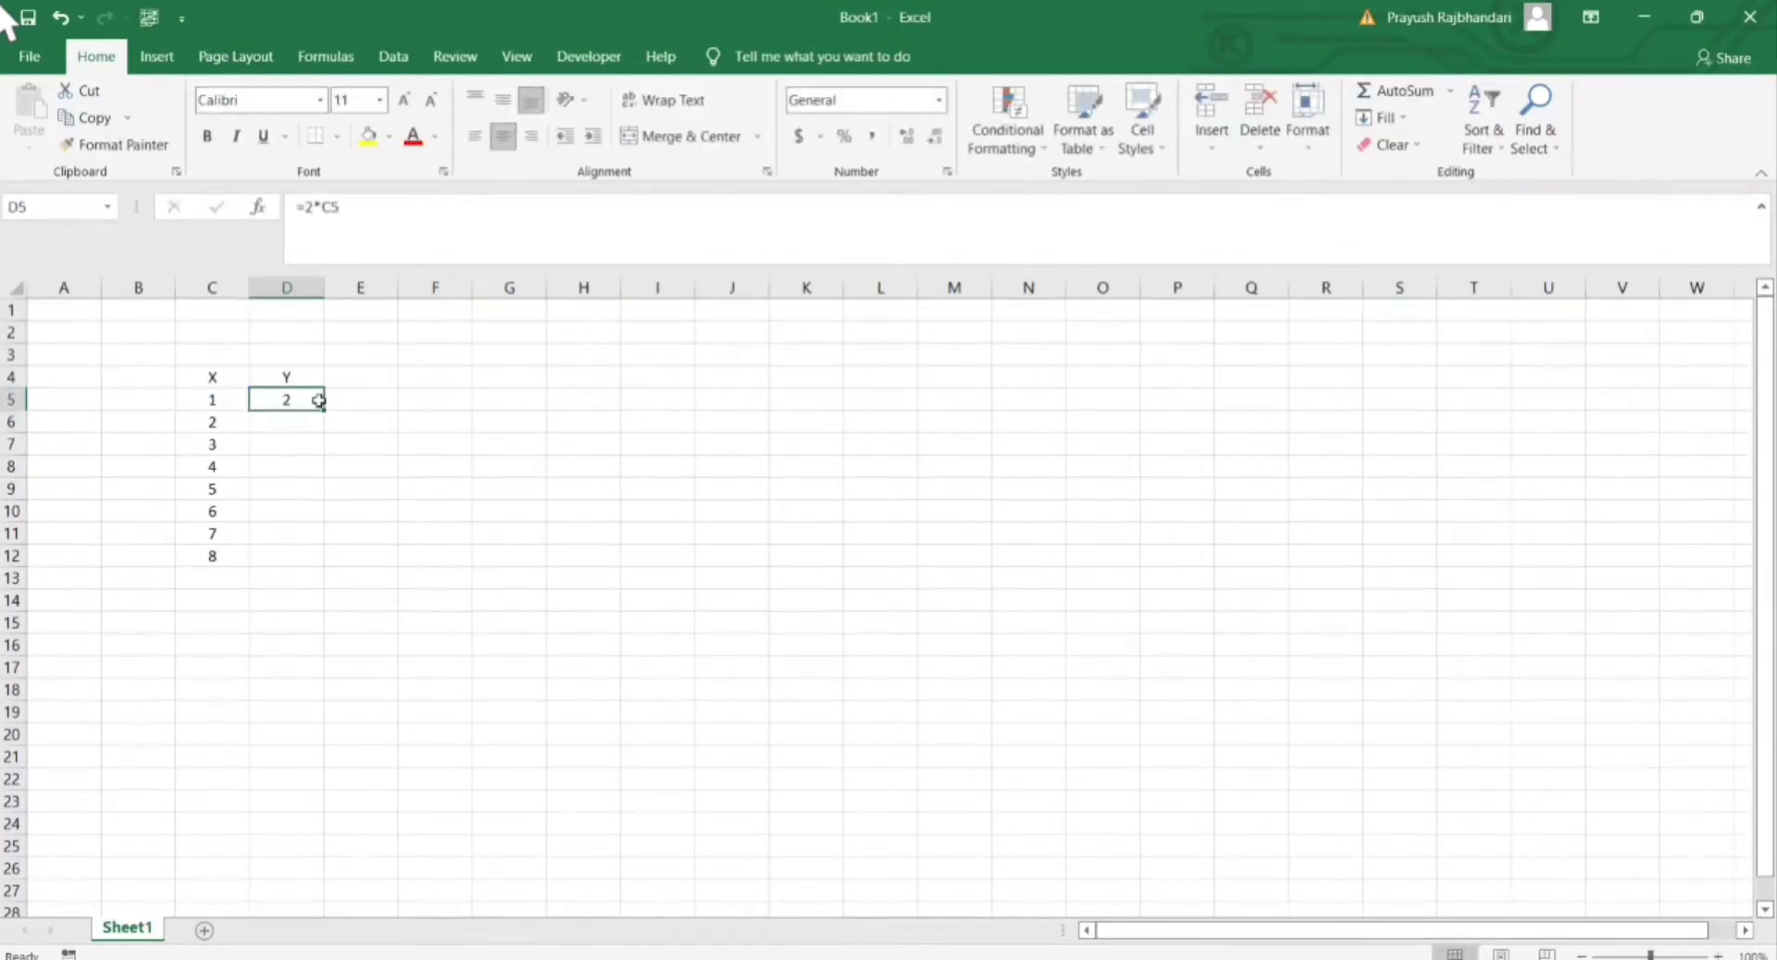
drag(321, 415, 320, 566)
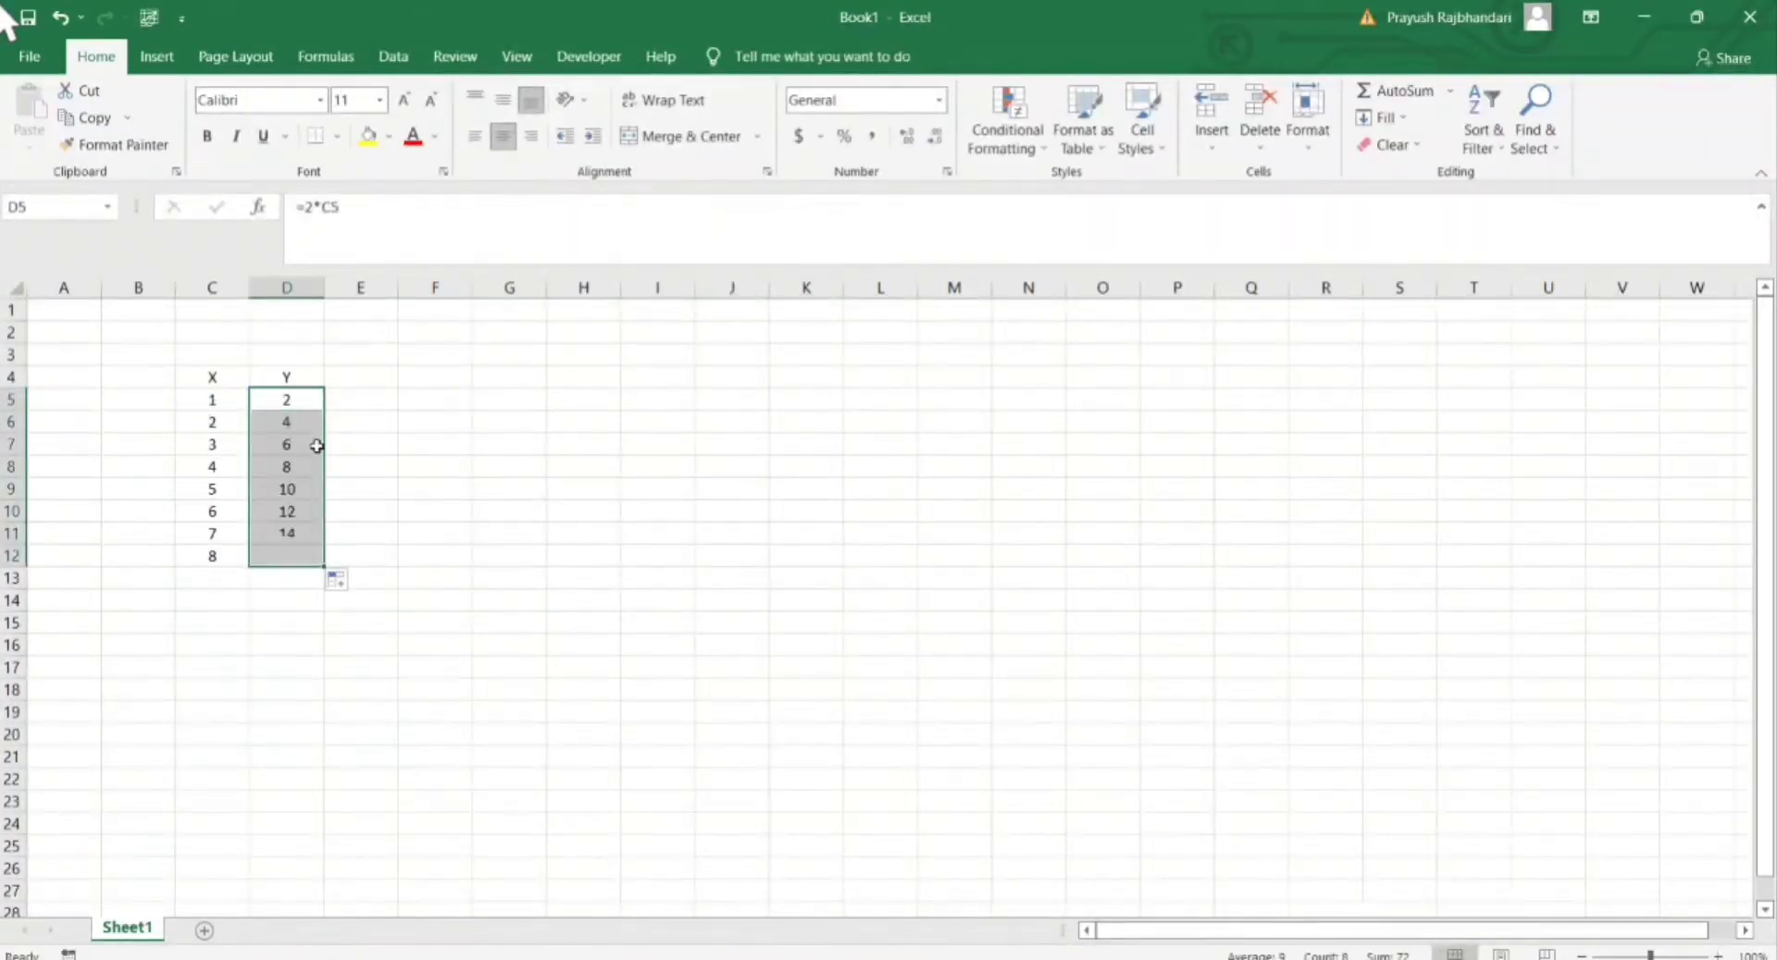
click(268, 401)
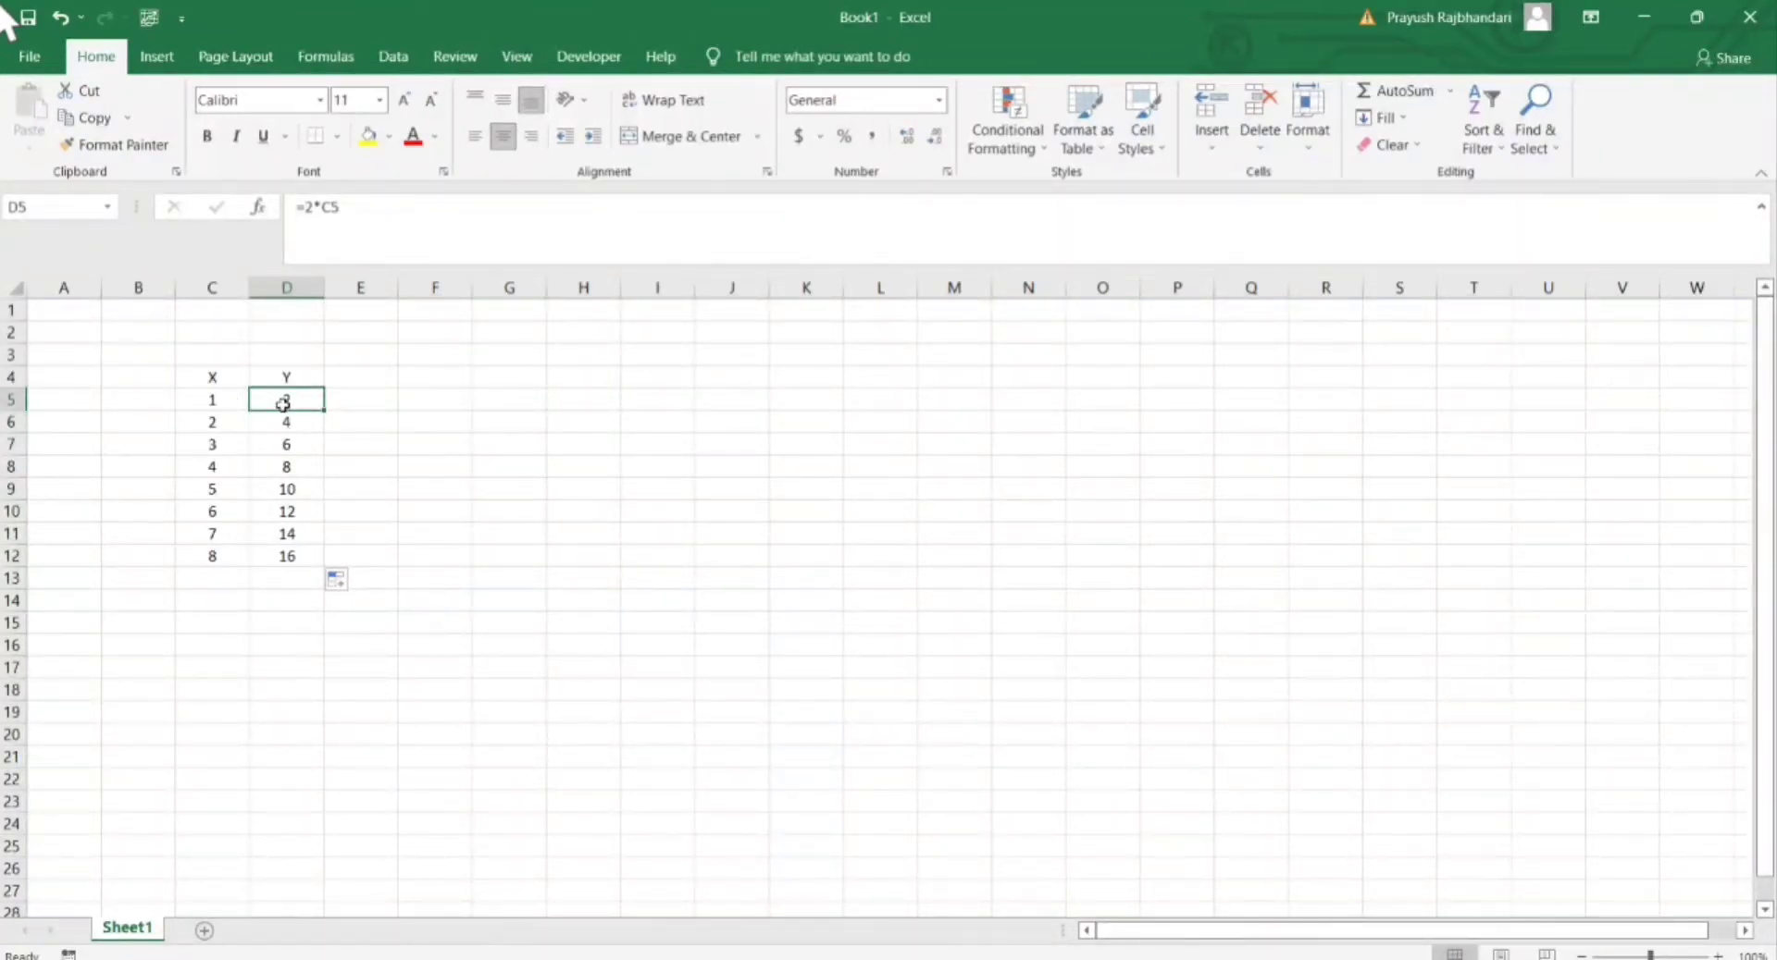
drag(274, 398, 289, 555)
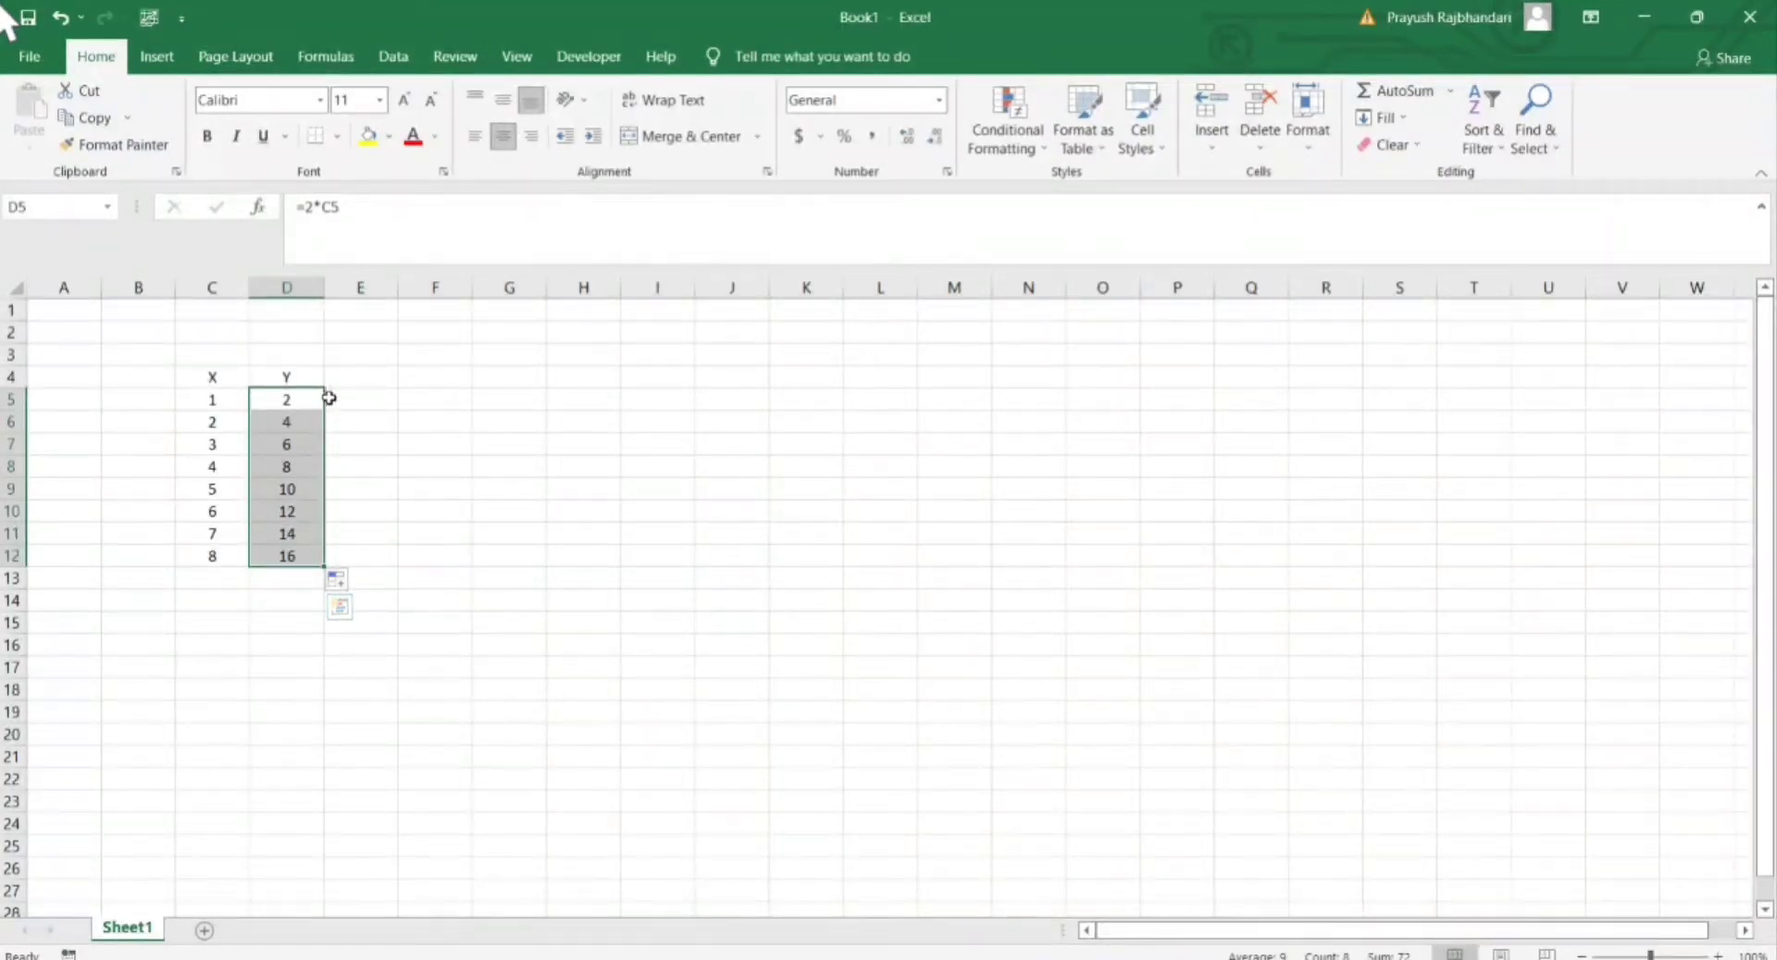
click(353, 452)
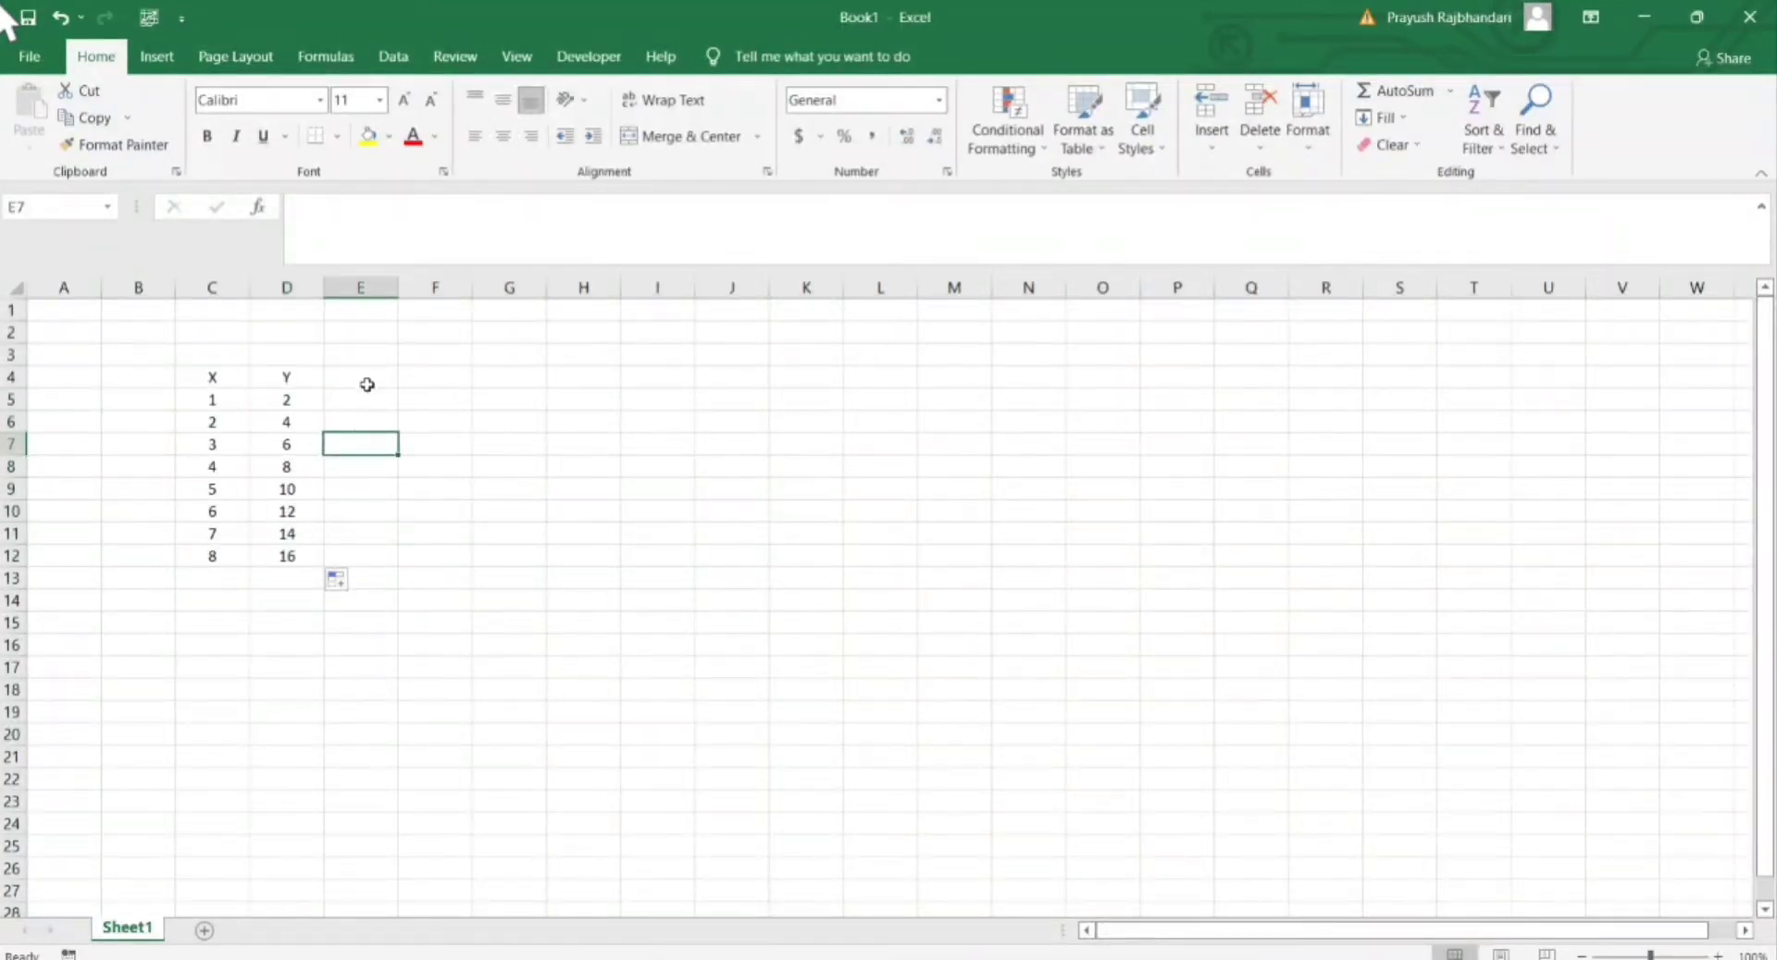
Open the Regression tool from the Data Analysis tools
click(402, 67)
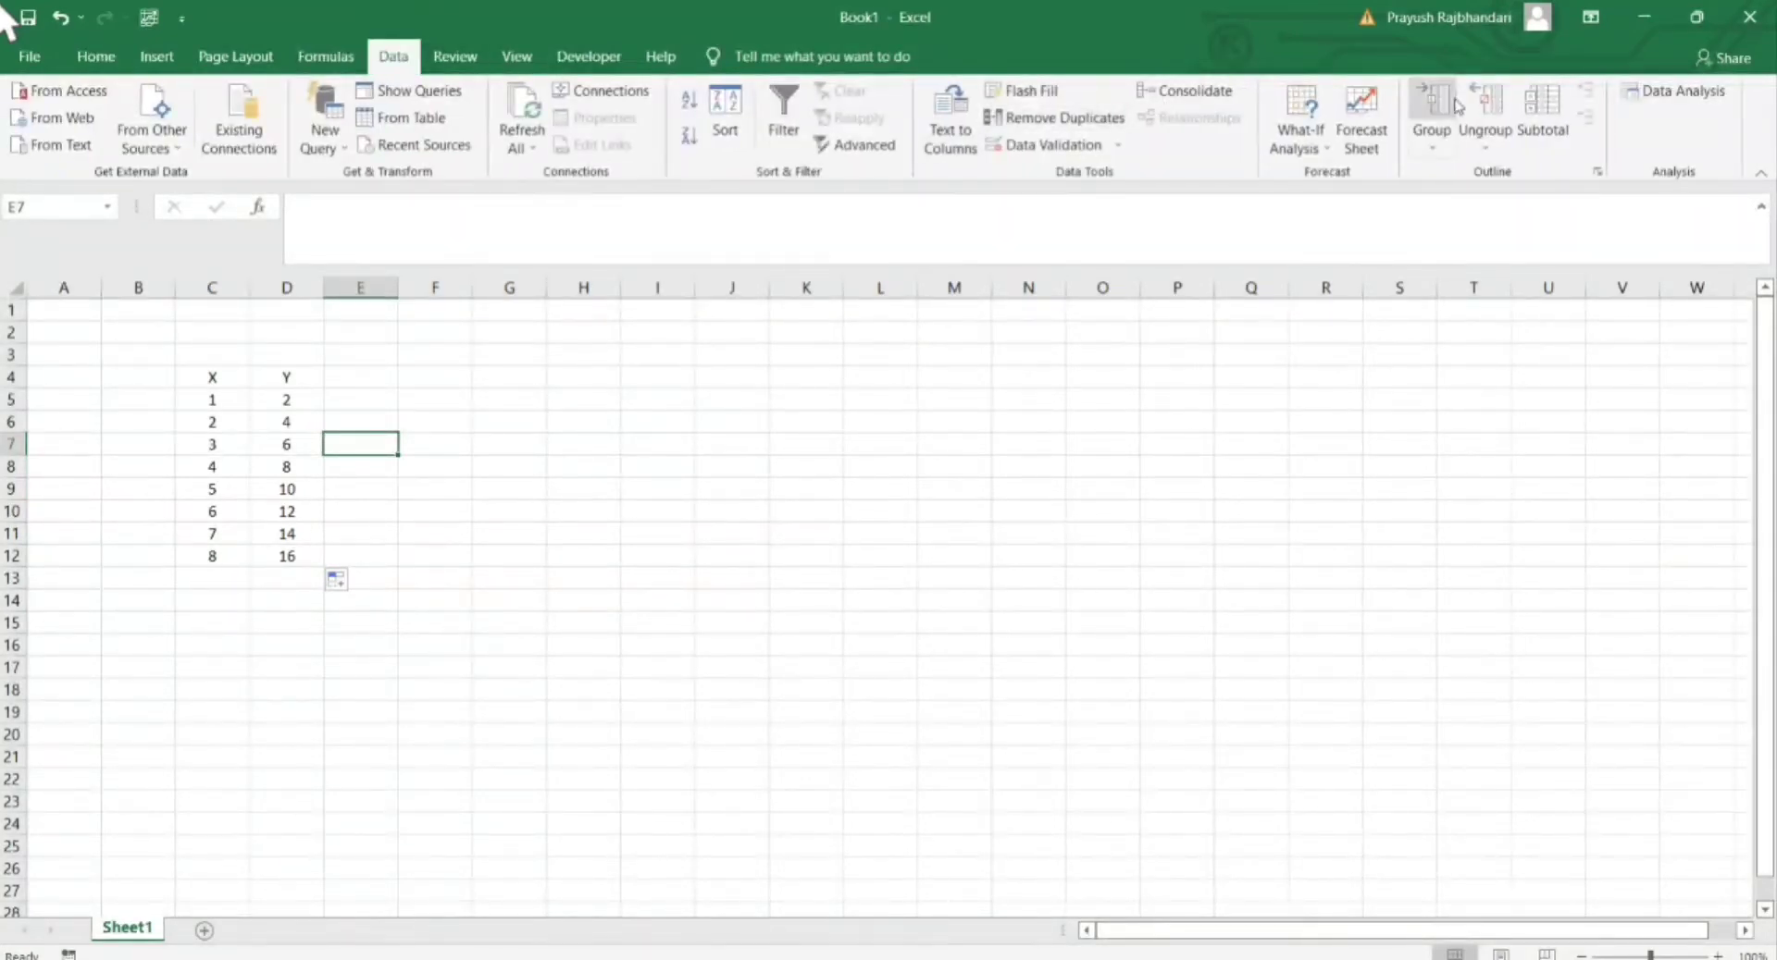
click(1645, 90)
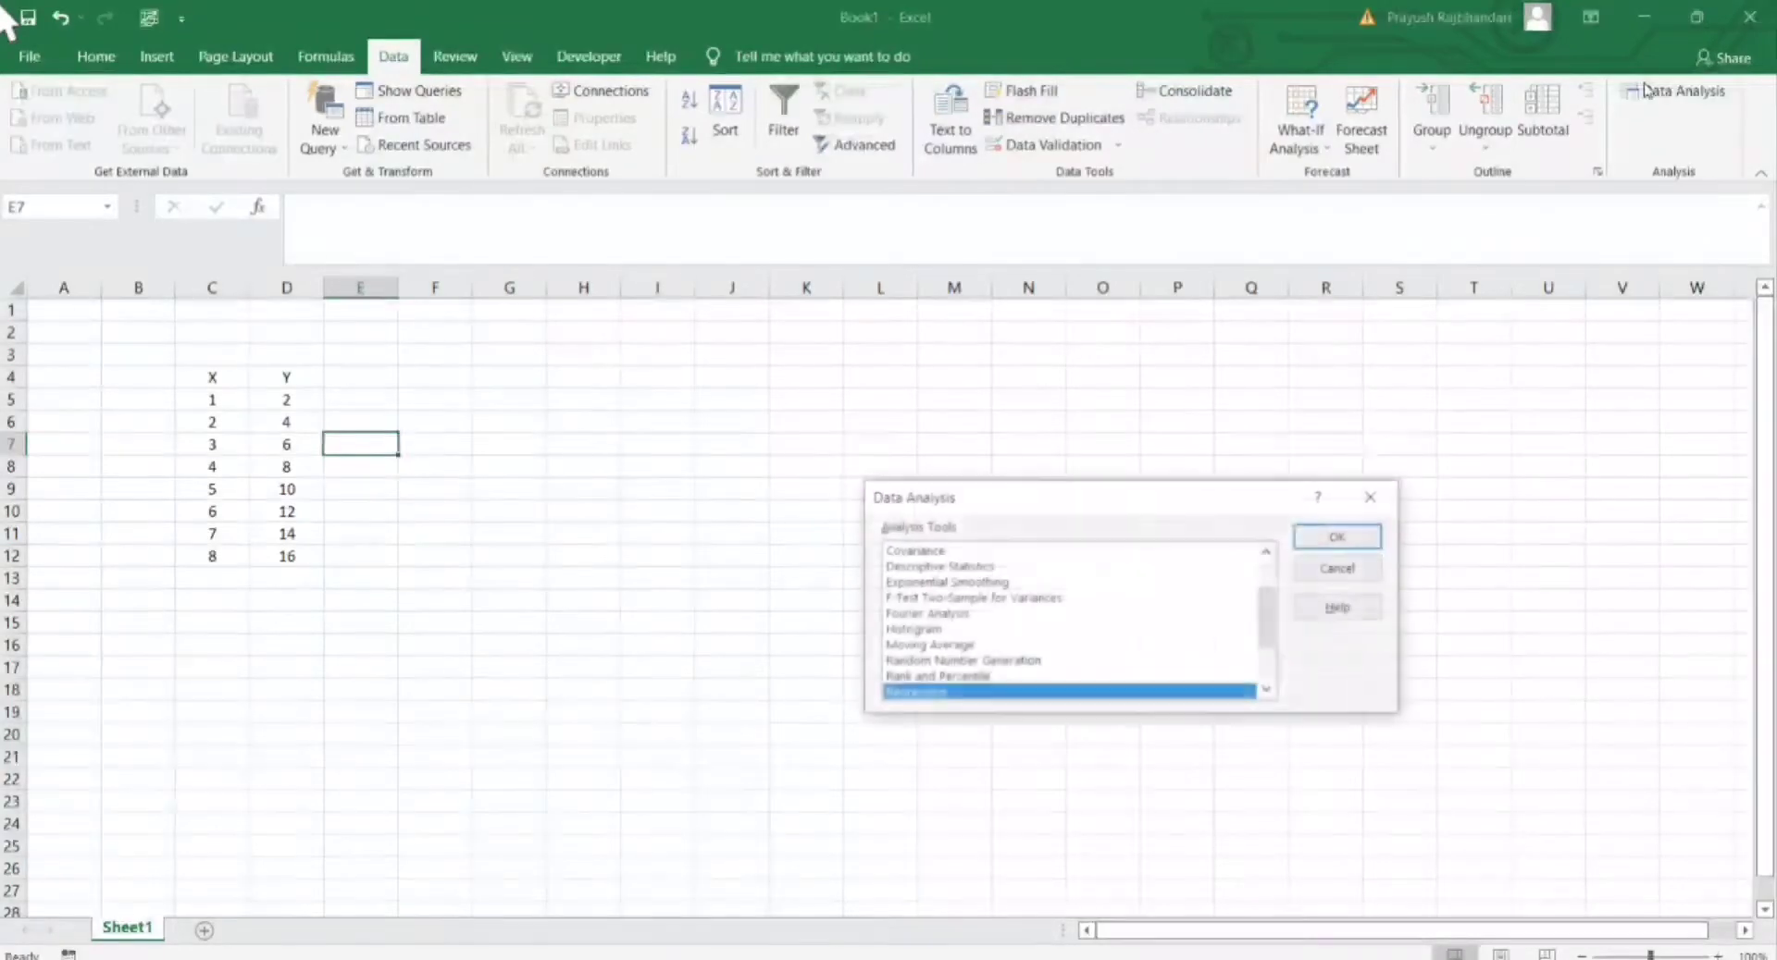
scroll(1052, 577, down, 1)
click(943, 613)
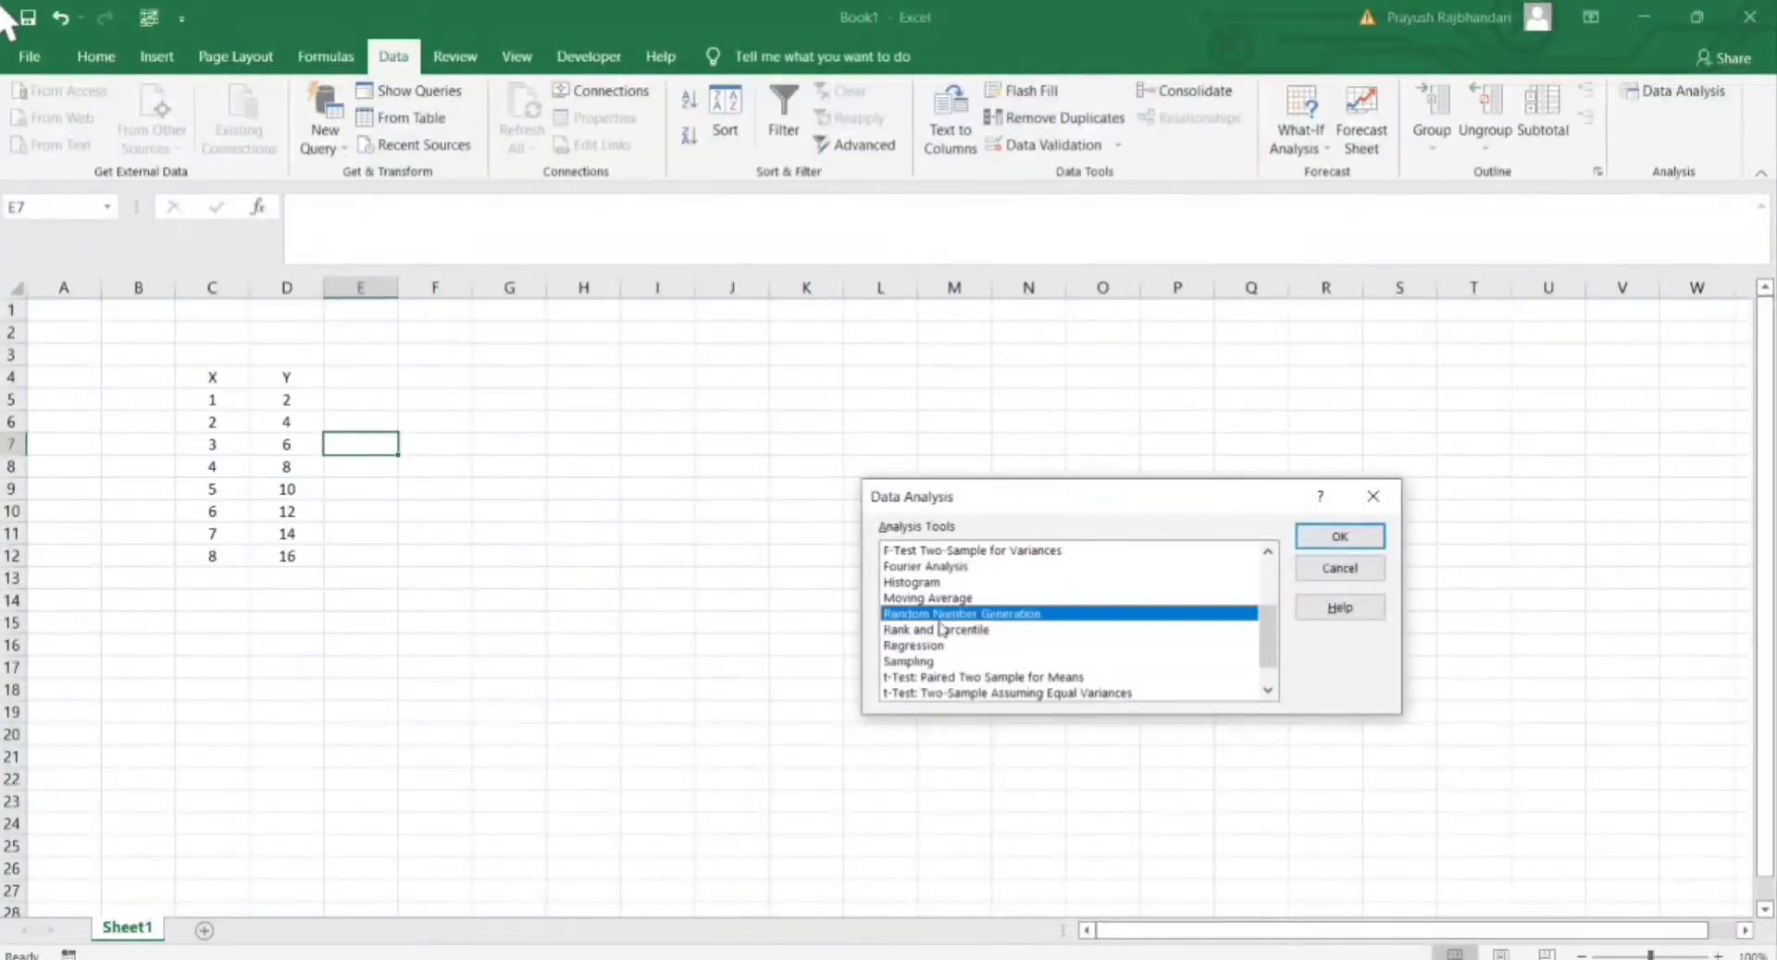
click(942, 645)
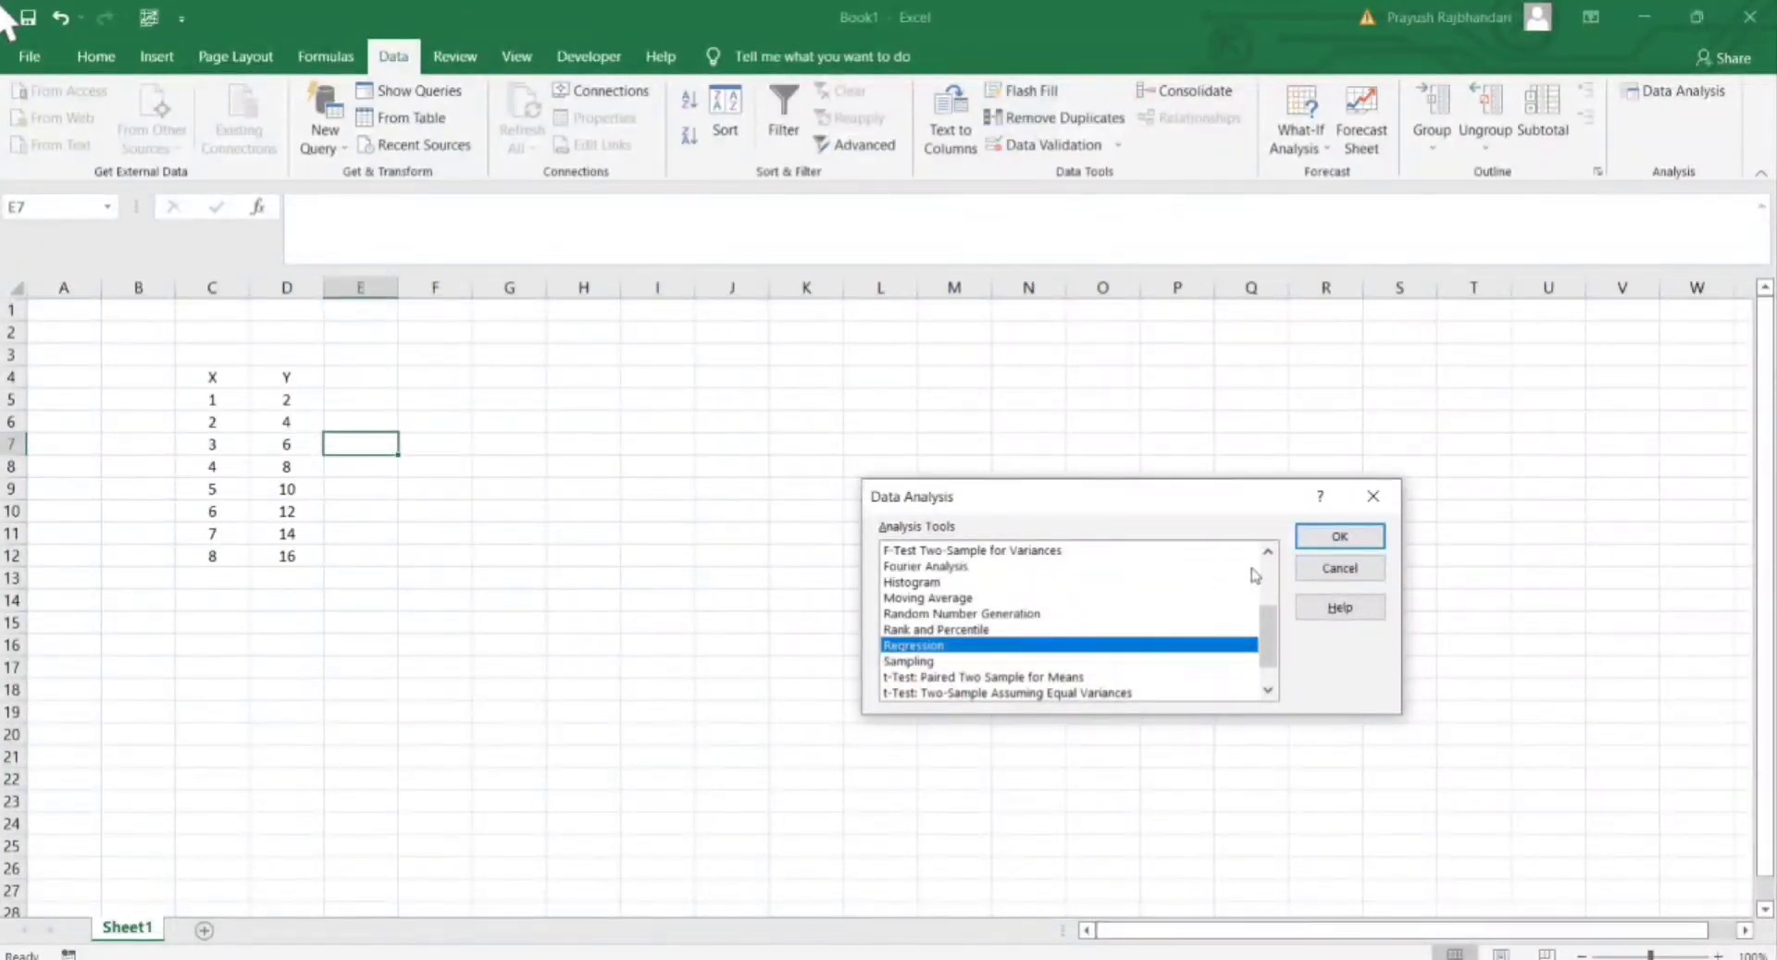
click(1324, 538)
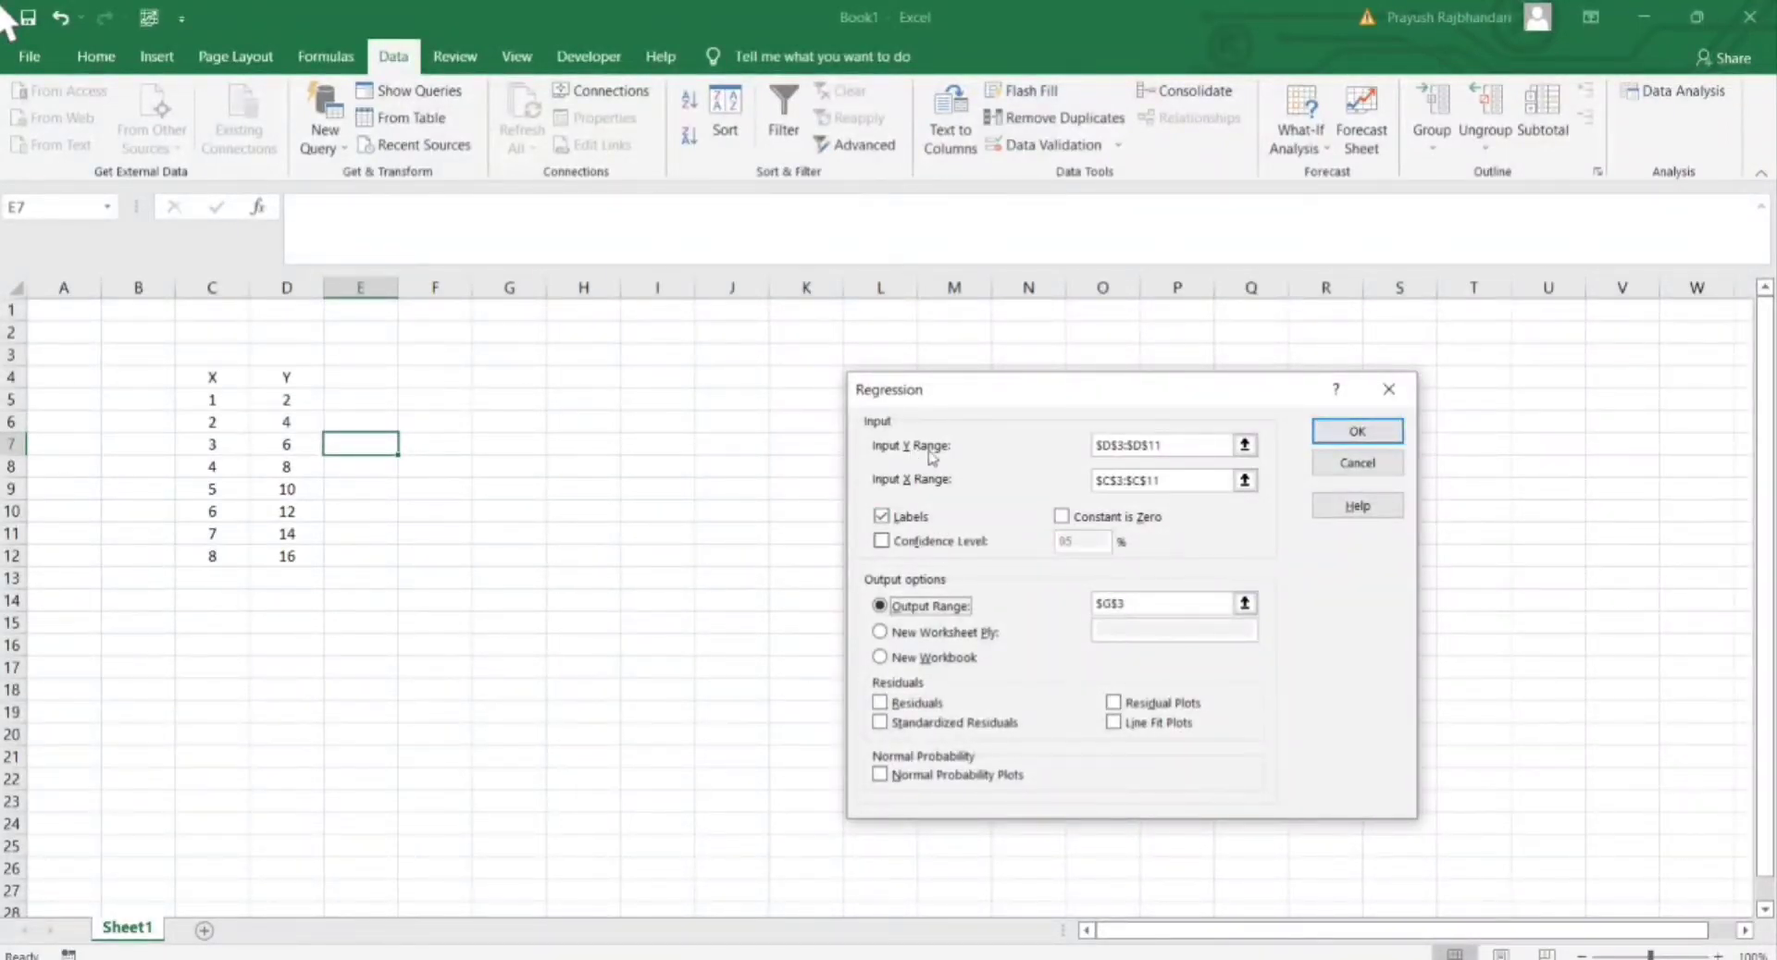
Set the regression's input Y range to D4:D12 and its input X range to C4:C12
click(1245, 445)
drag(289, 378, 281, 558)
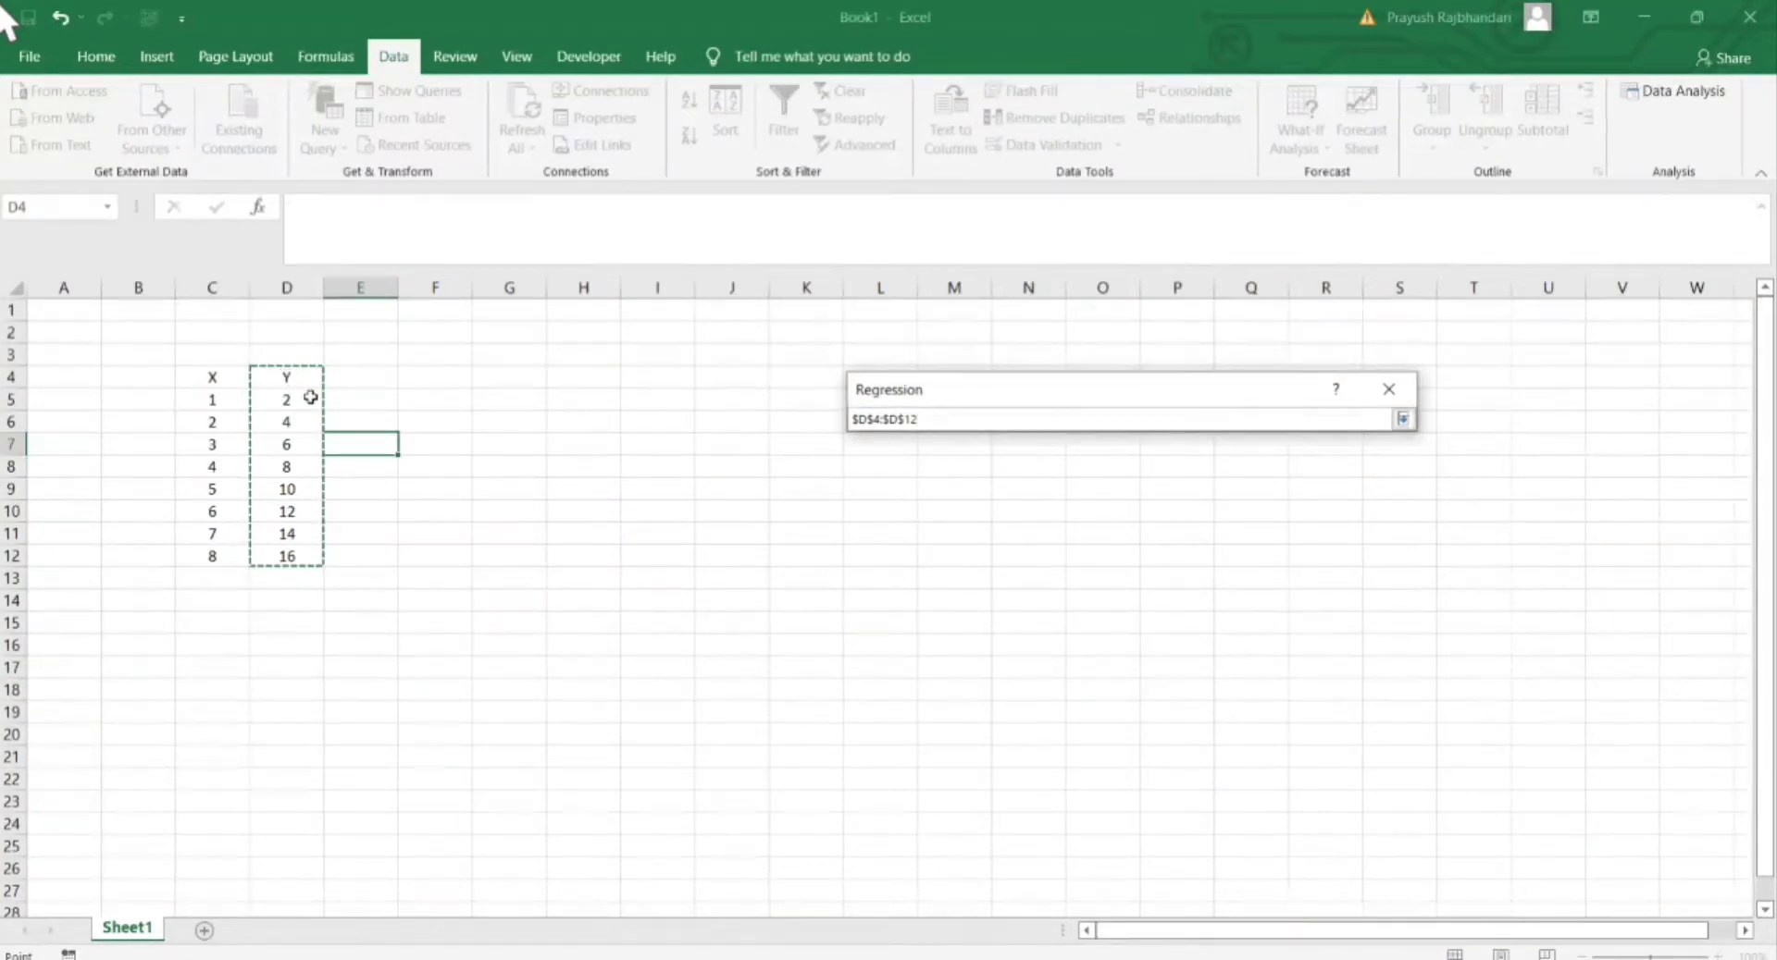
key(Return)
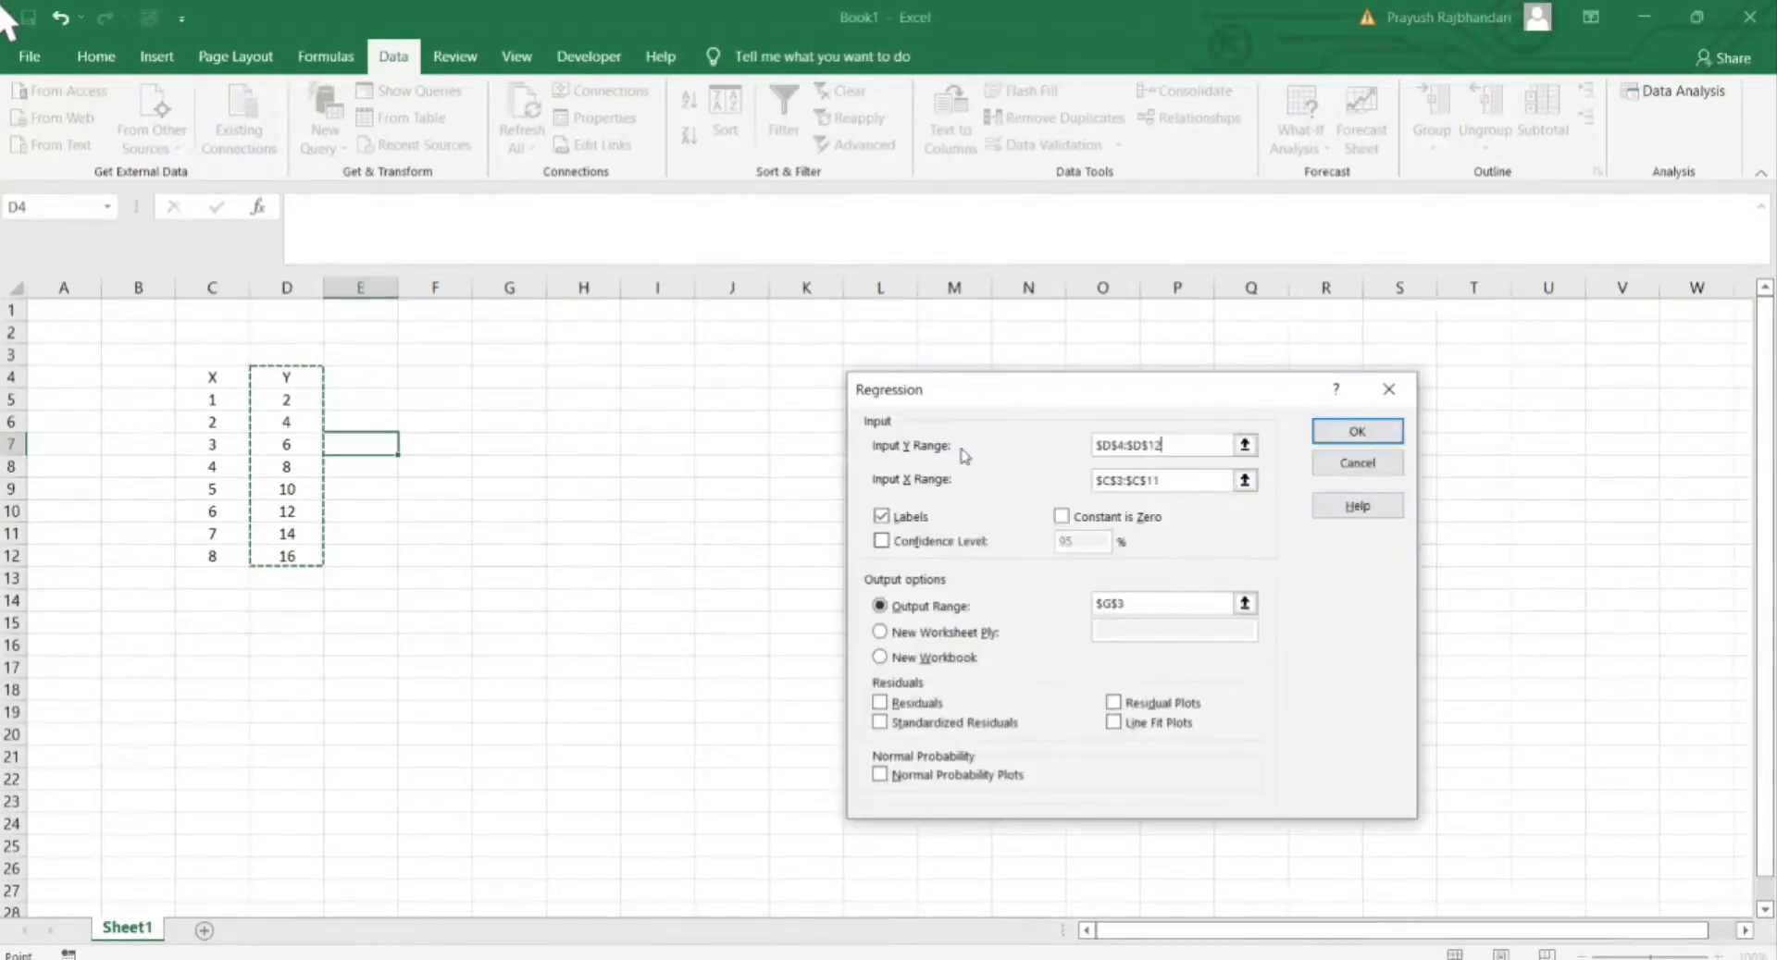
click(1244, 481)
drag(227, 385, 207, 555)
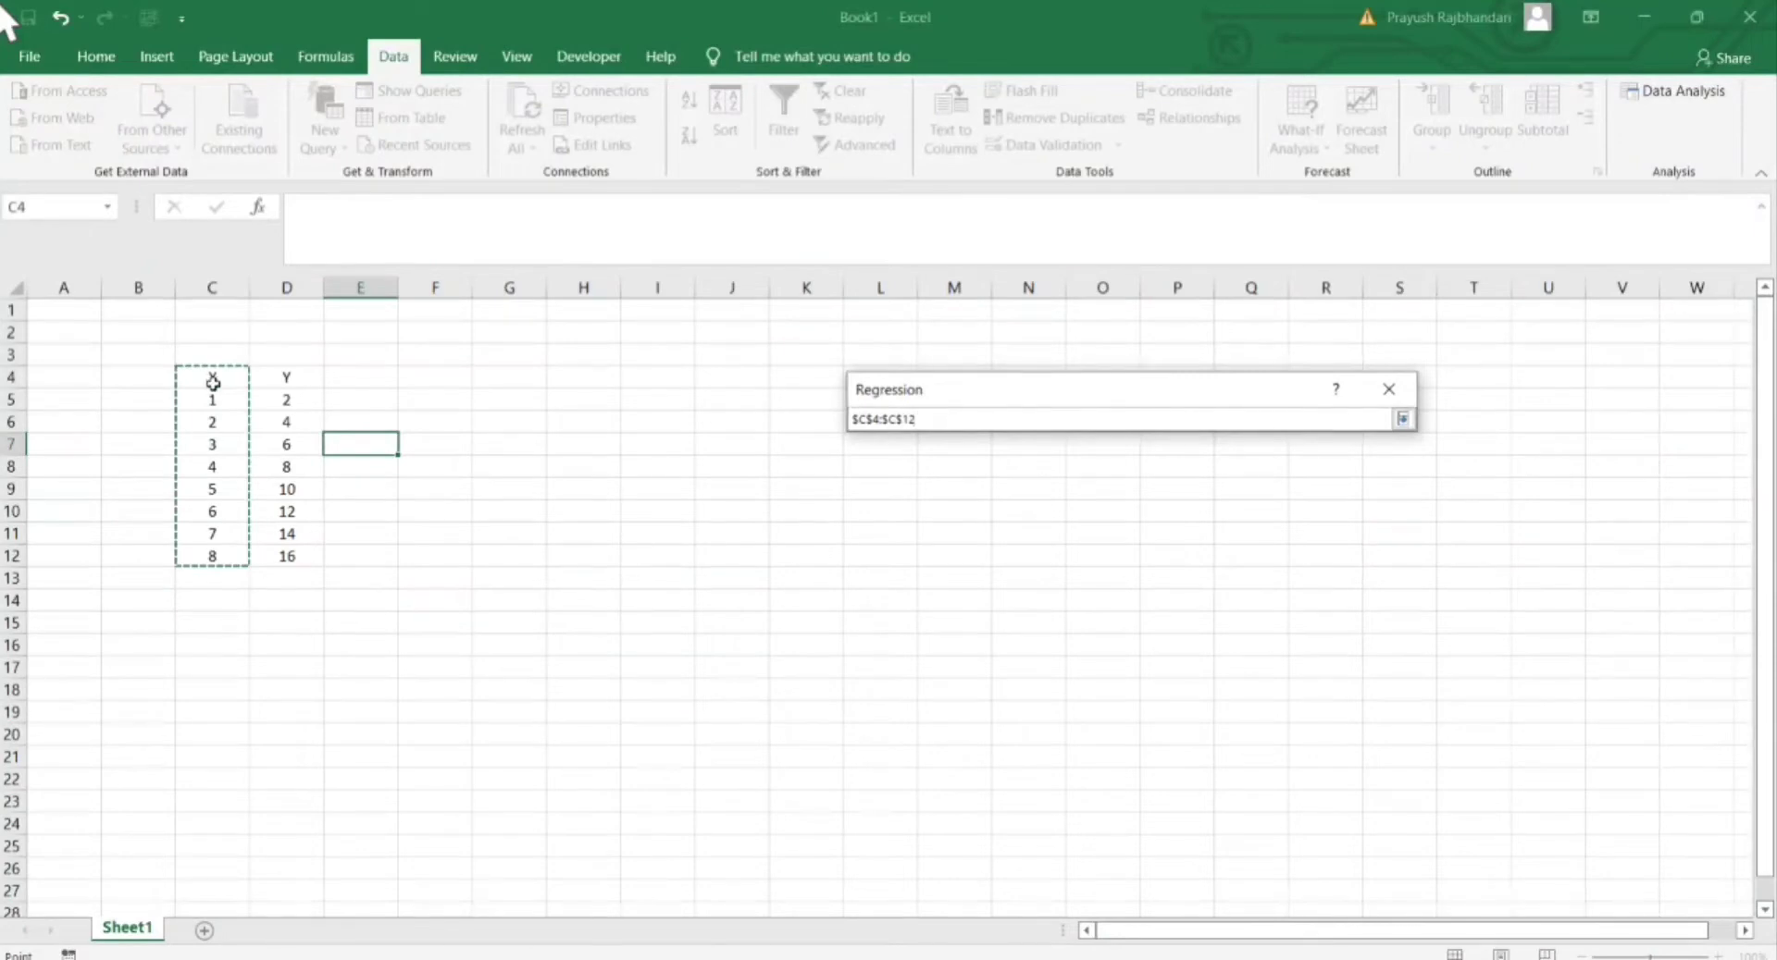
key(Return)
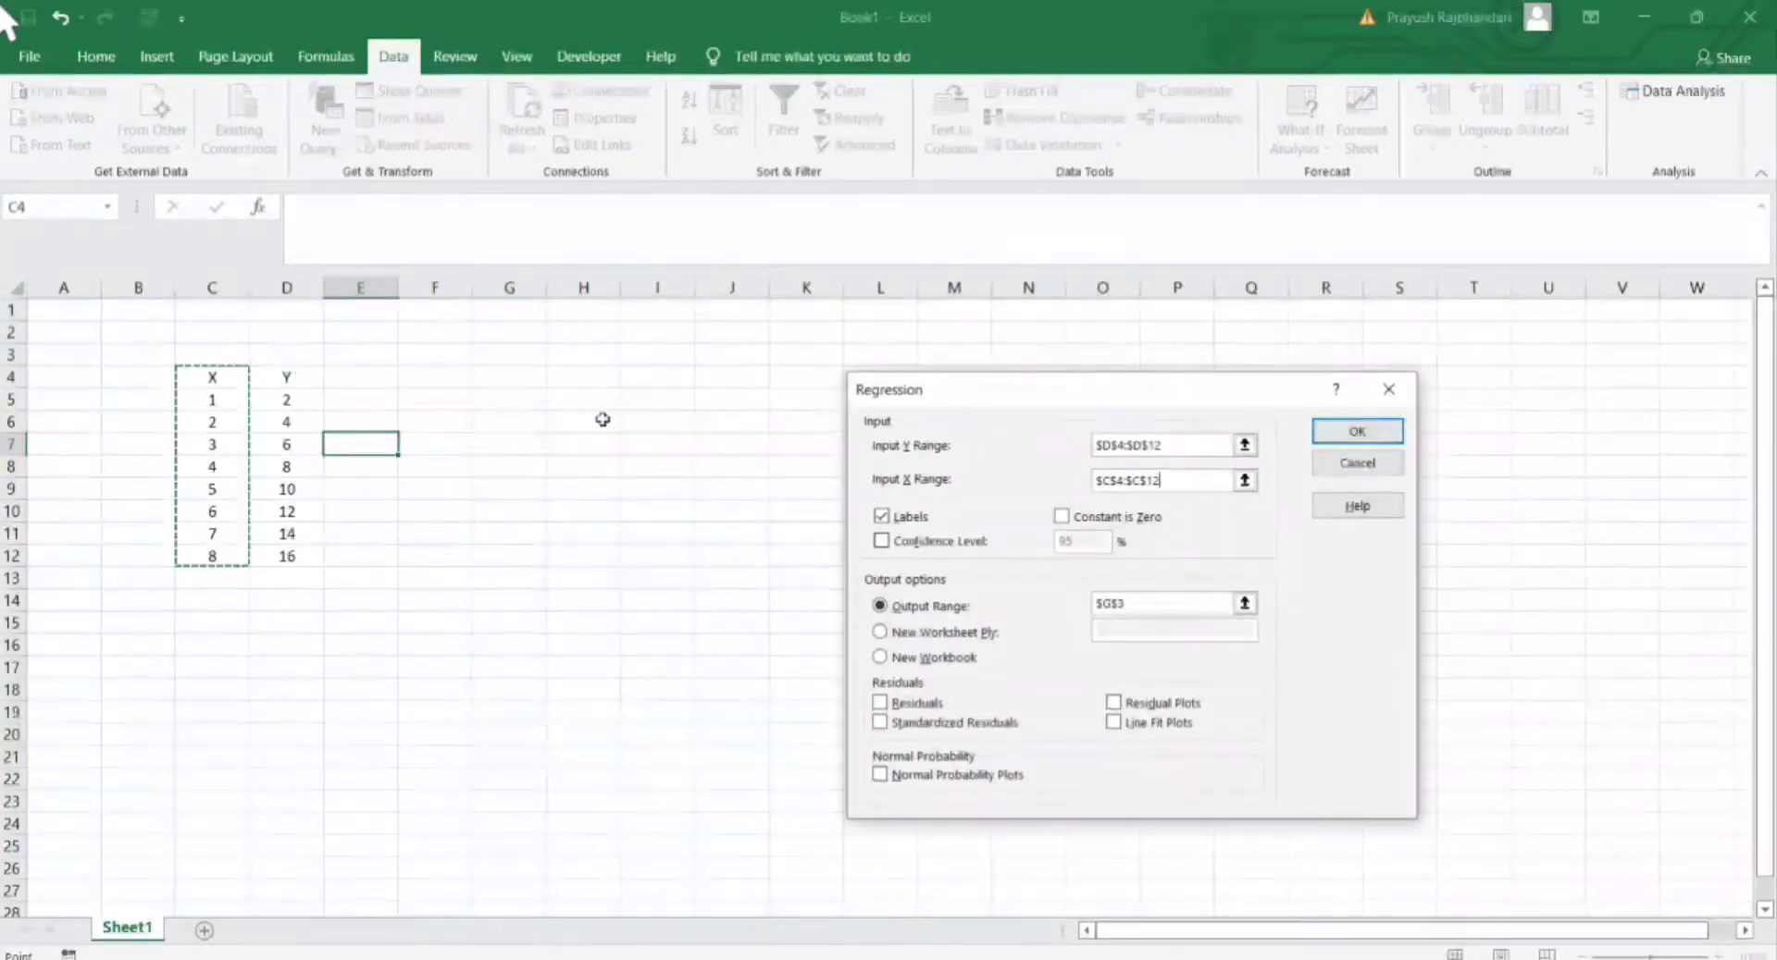
Run the regression with Labels enabled and the output range set to cell G4
click(884, 518)
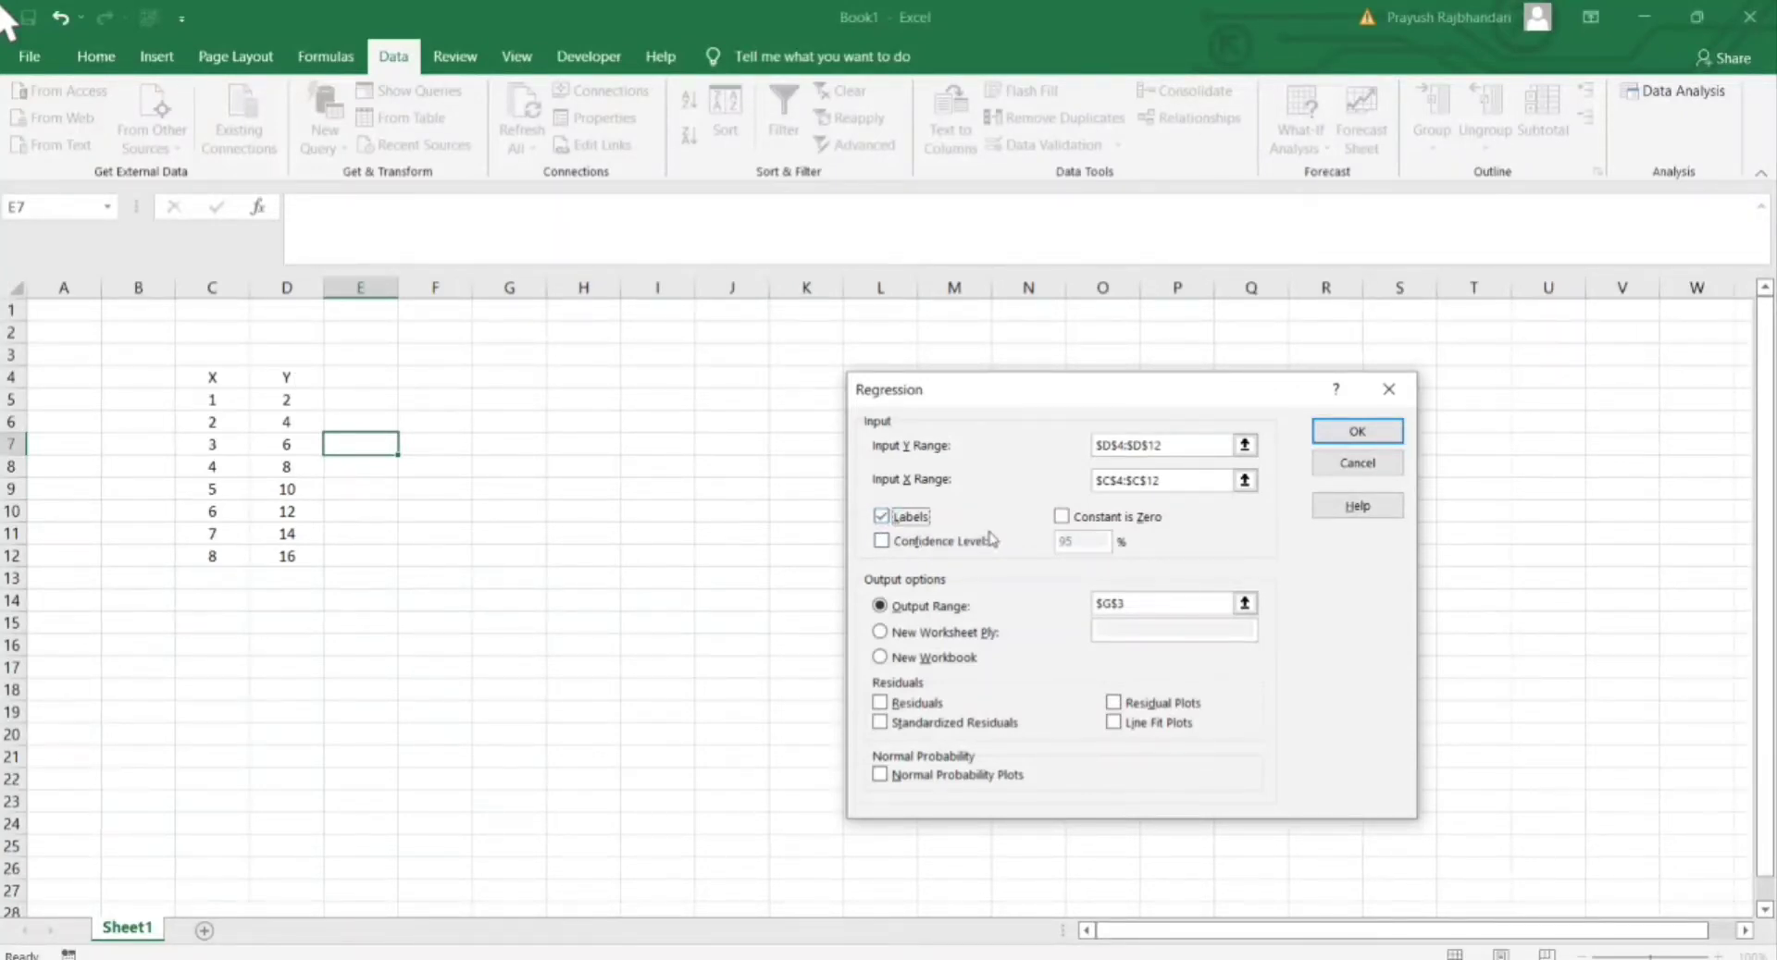
click(1246, 605)
click(1247, 604)
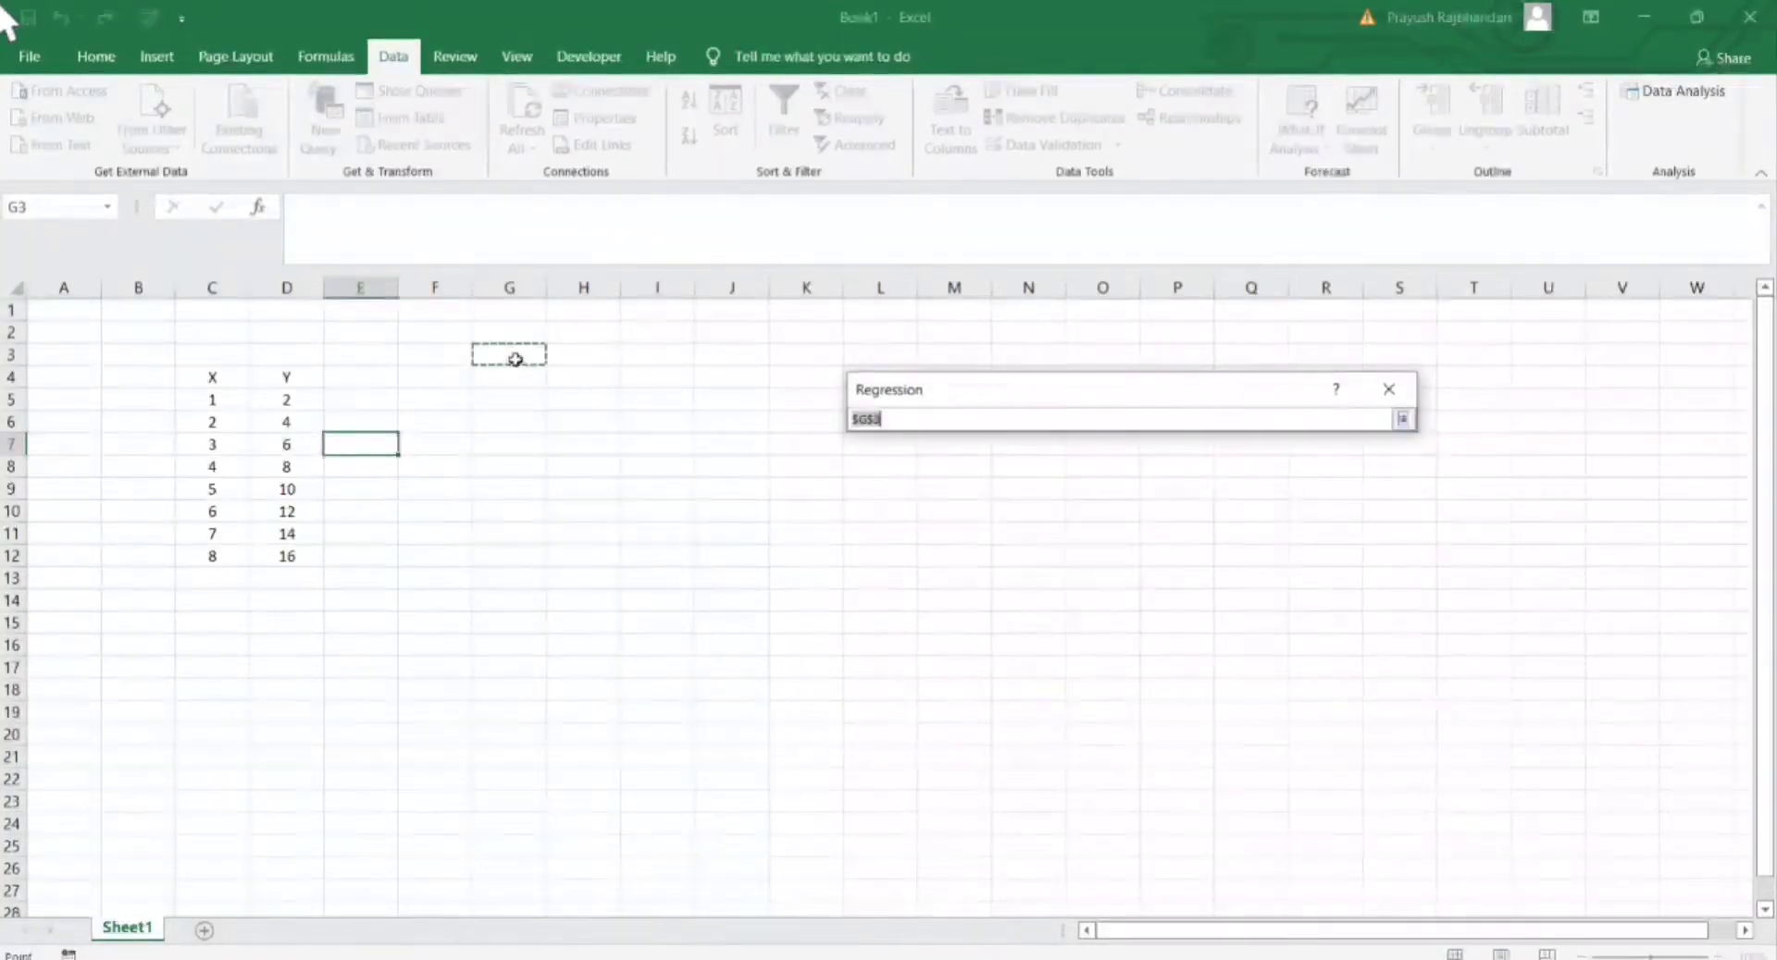
click(510, 369)
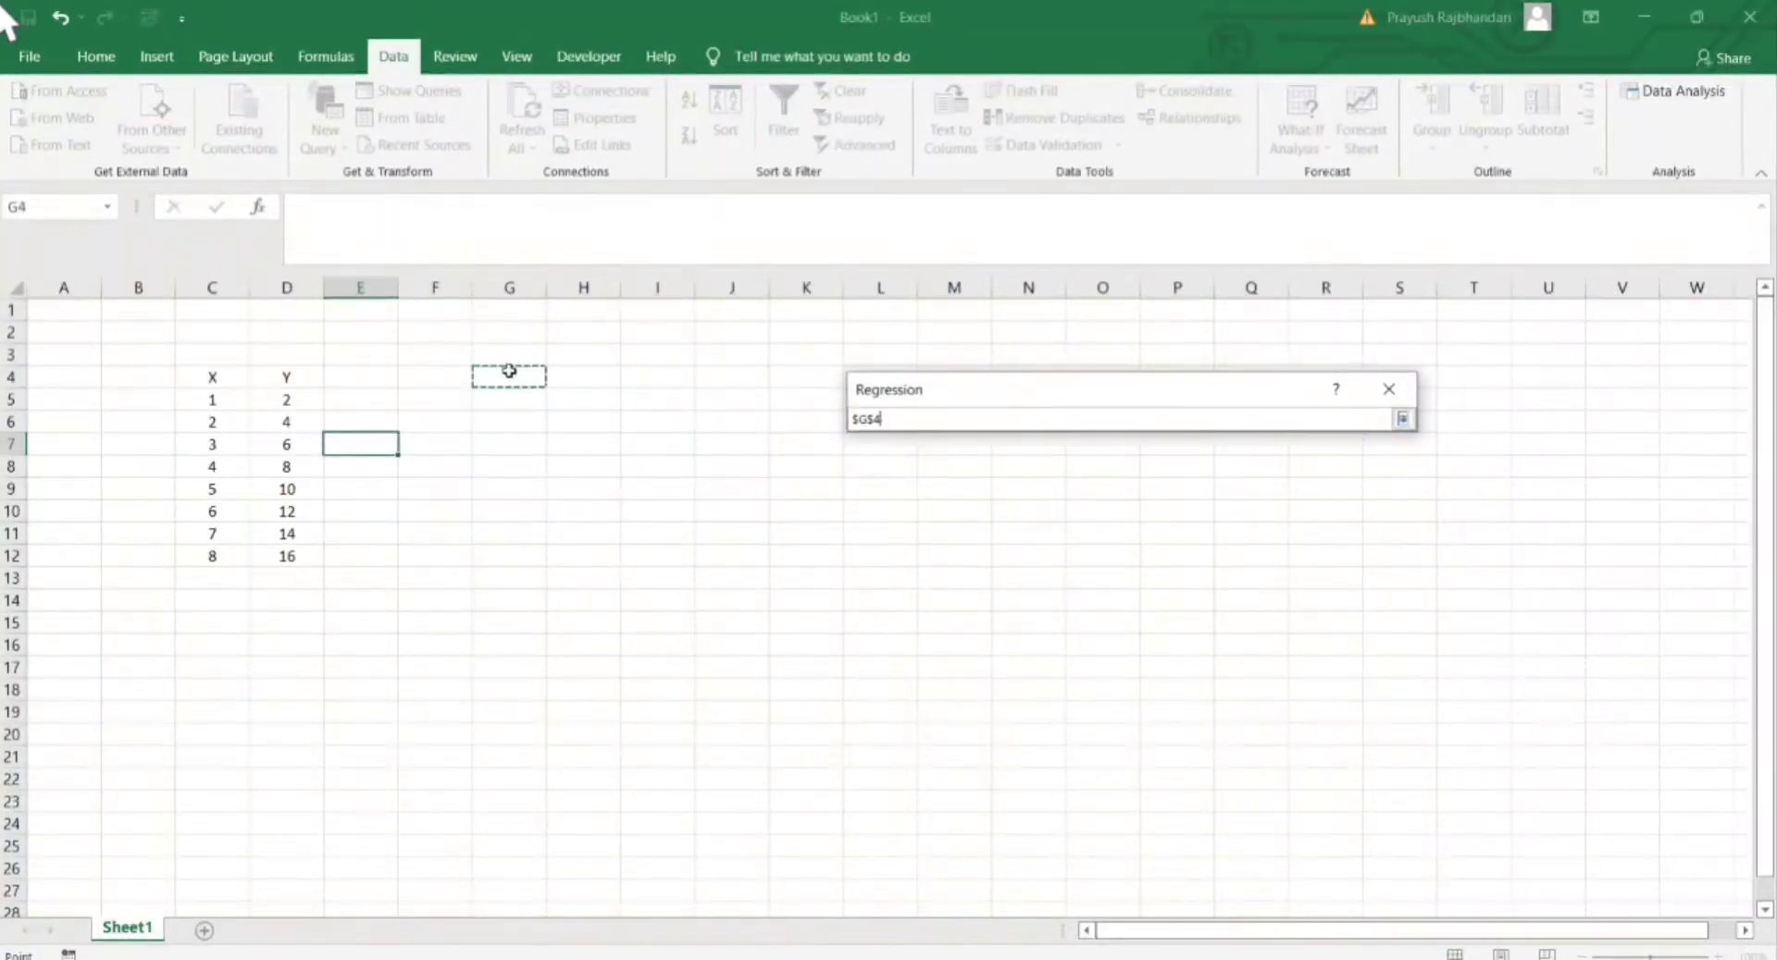
key(Return)
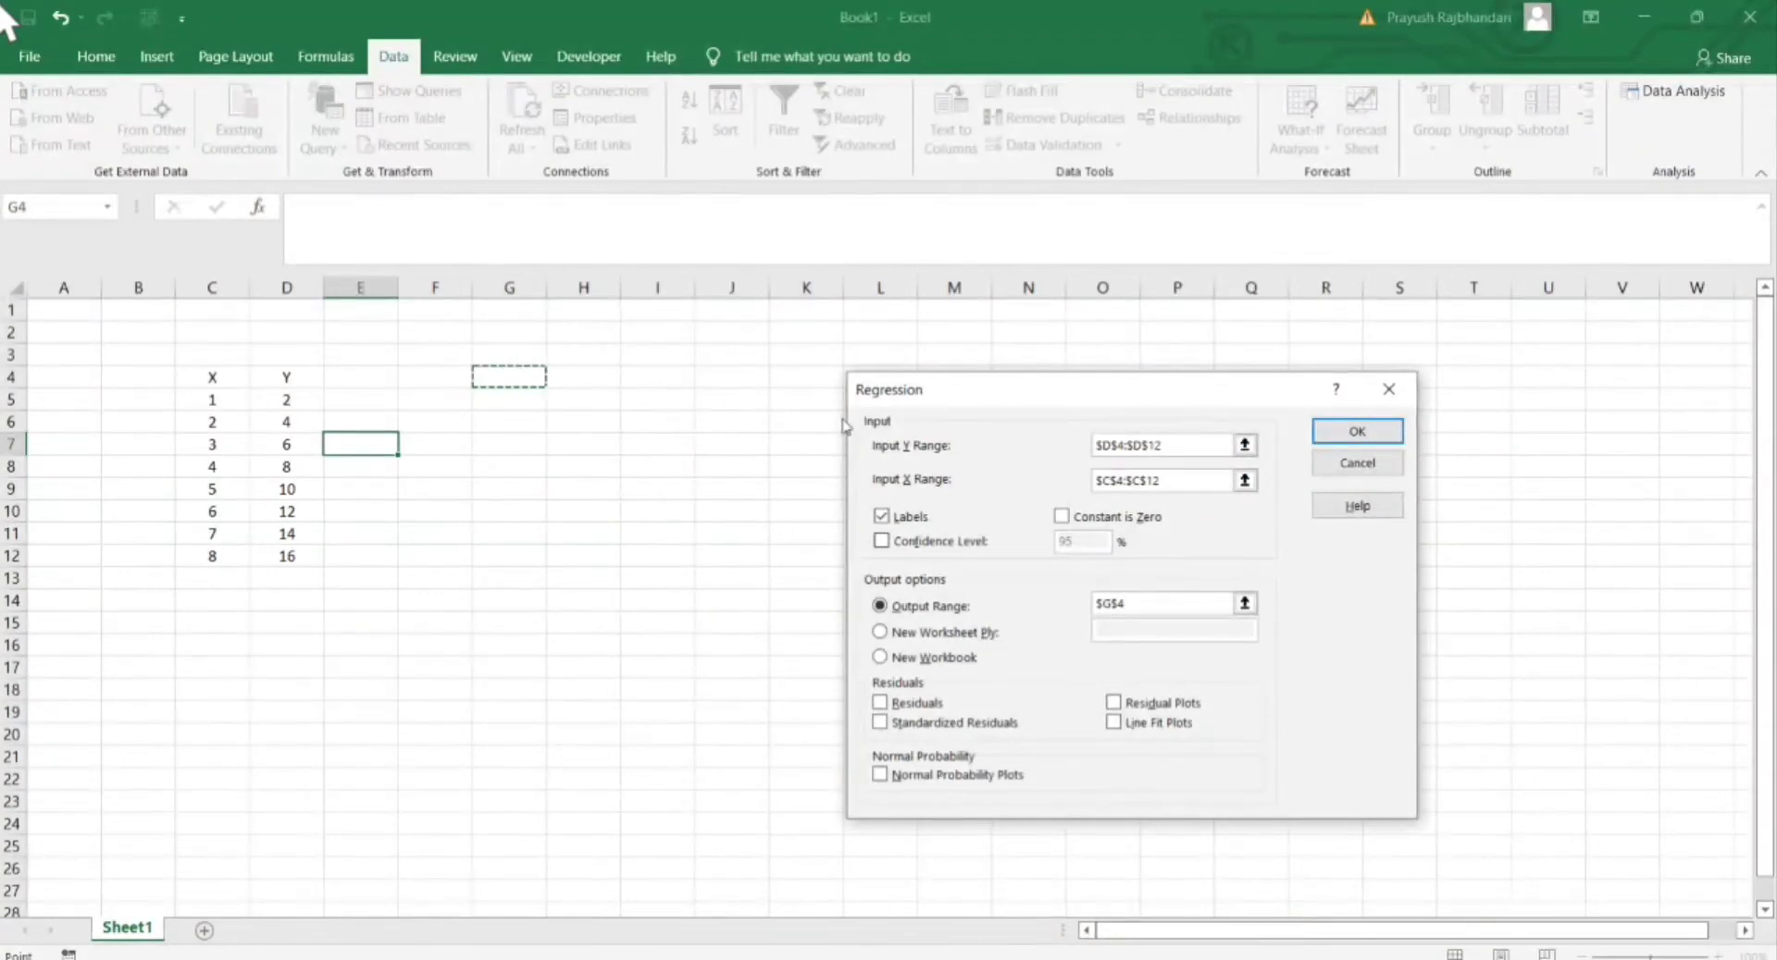
click(1358, 432)
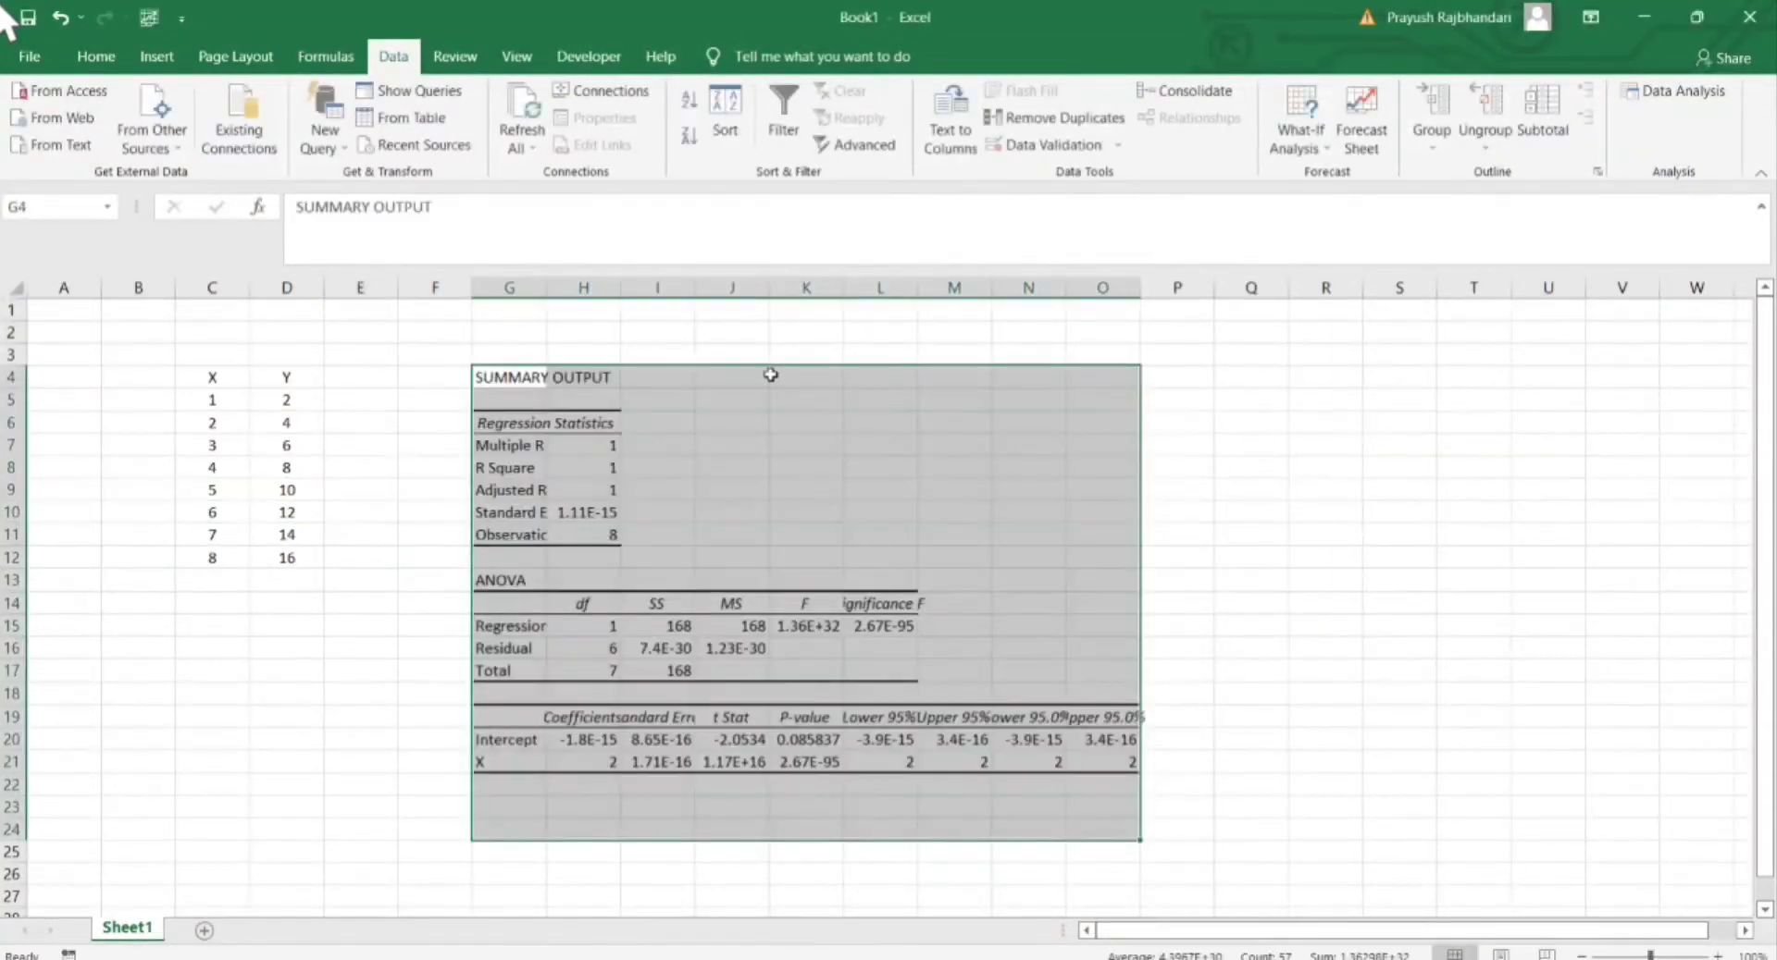
Autofit the width of column G to the regression output's row labels
double_click(546, 287)
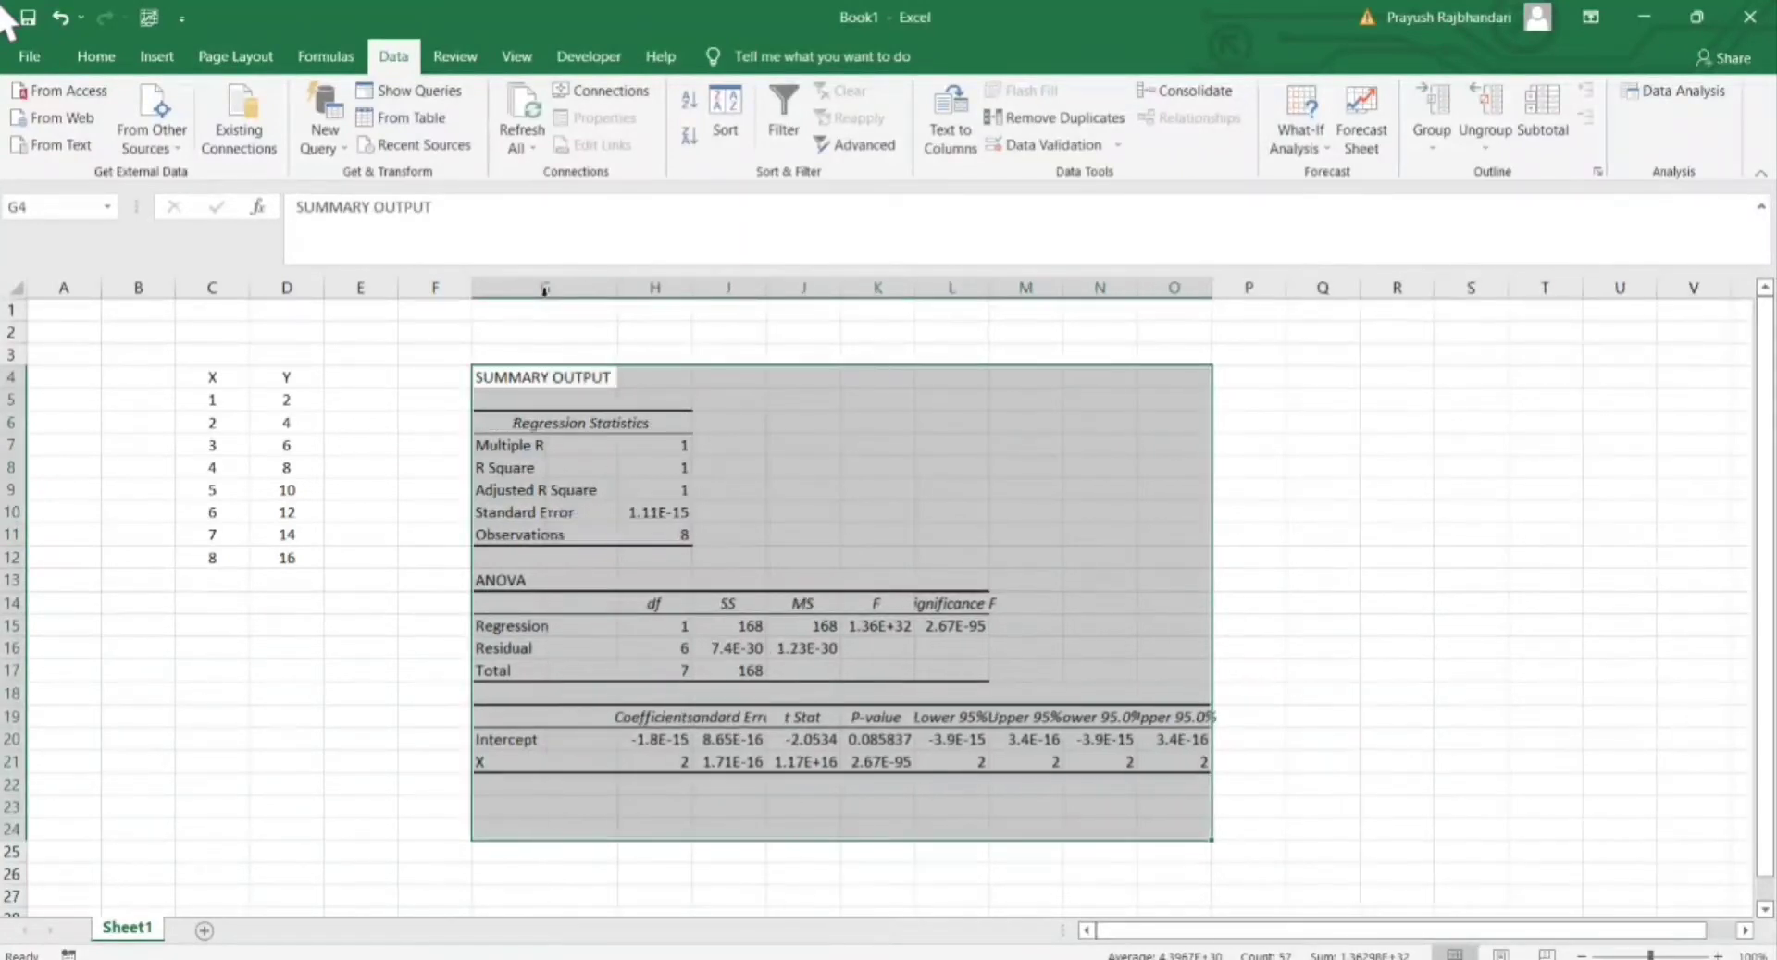
click(847, 396)
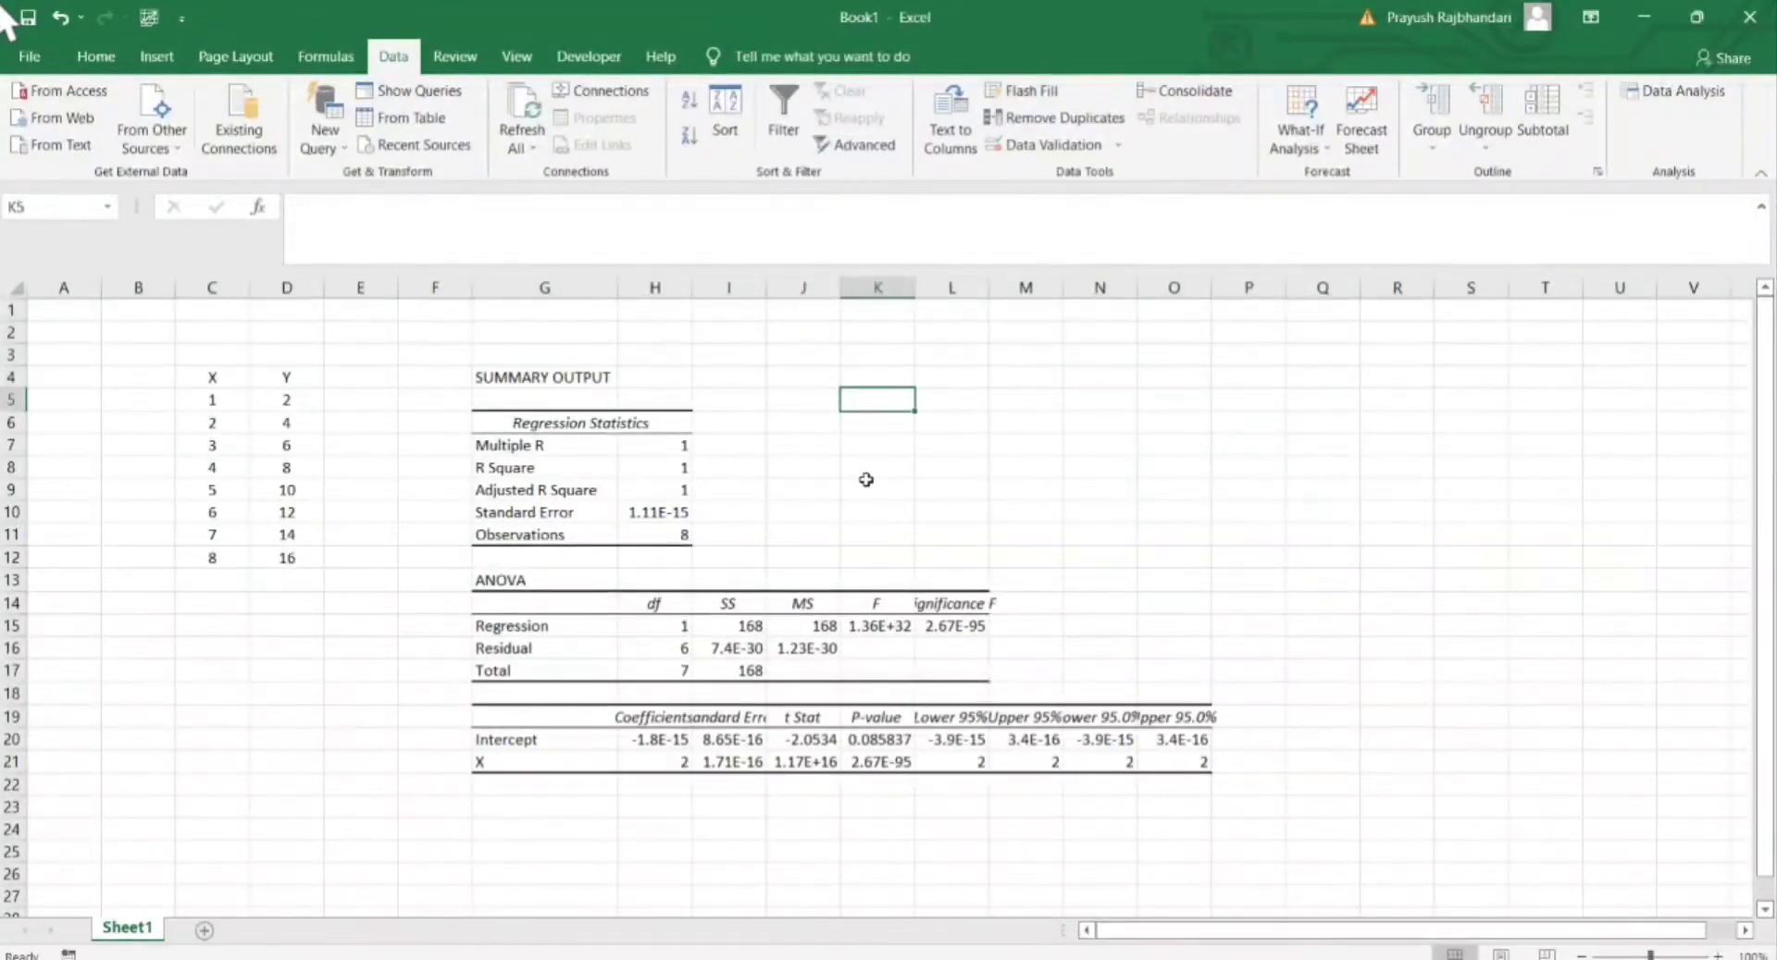
Highlight the R Square value in cell H8 with a yellow fill
click(632, 472)
click(97, 64)
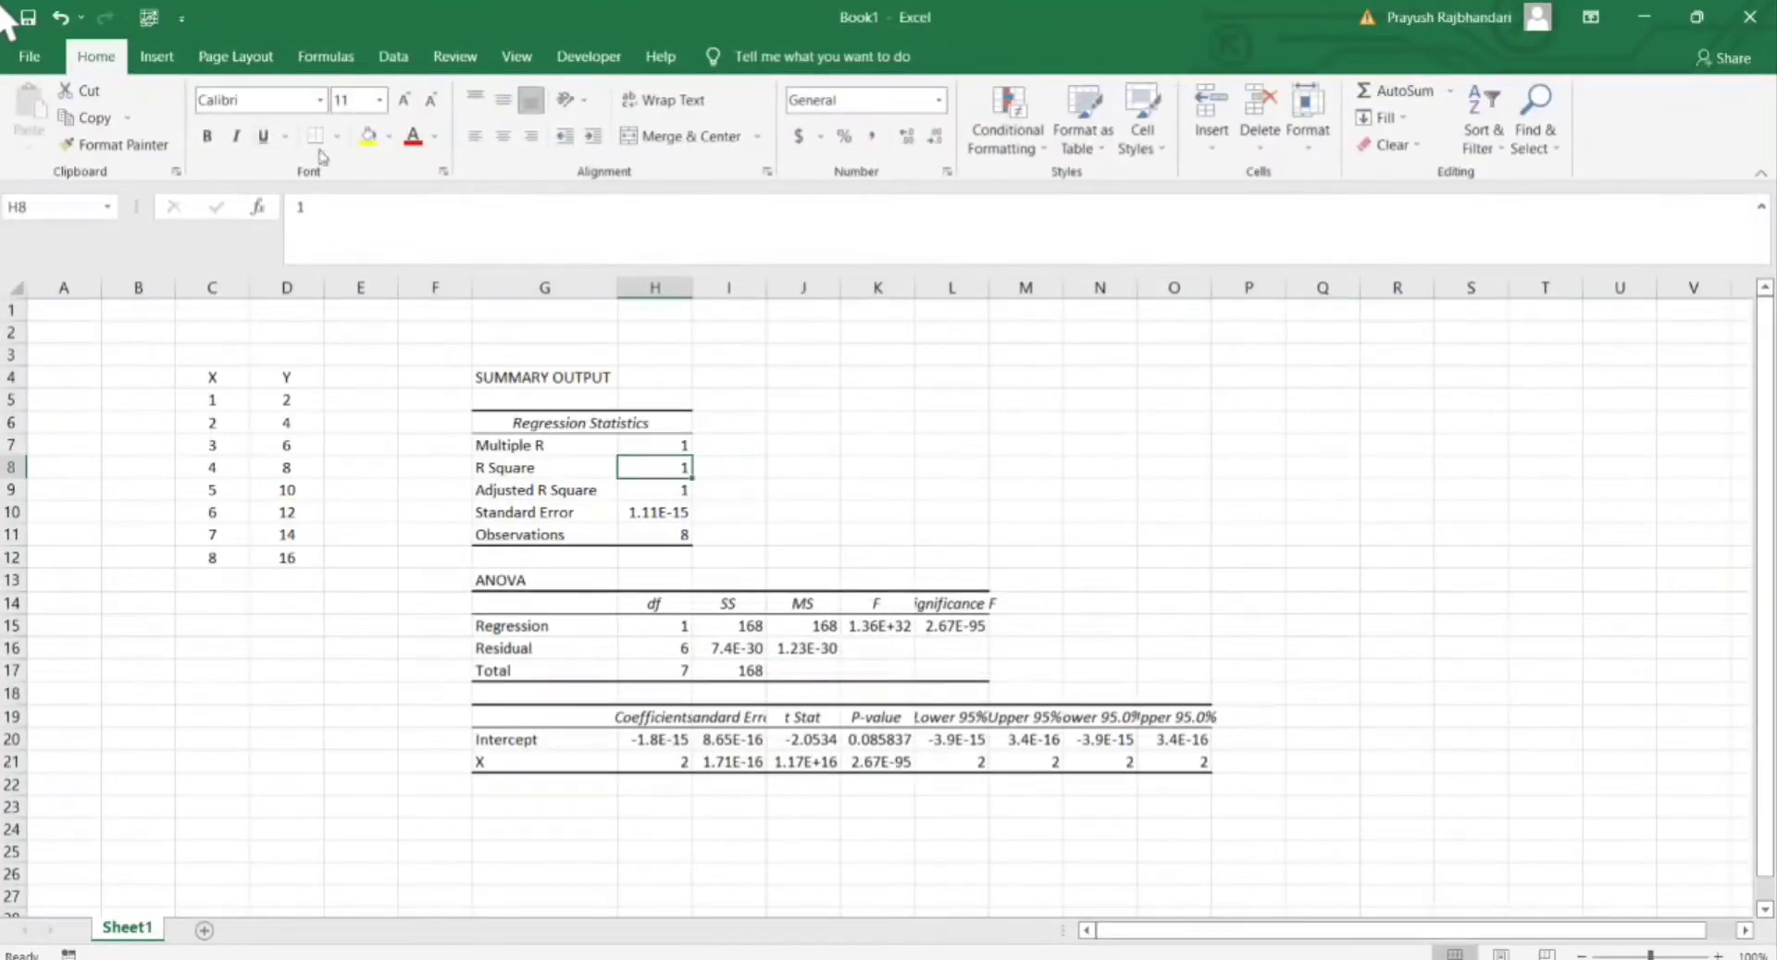
click(368, 137)
click(983, 504)
Highlight the Intercept and X labels with their coefficients in G20:H21, and the P-values in K20:K21, with a yellow fill
mouse_move(555, 738)
mouse_down()
mouse_move(663, 746)
mouse_move(571, 755)
mouse_up()
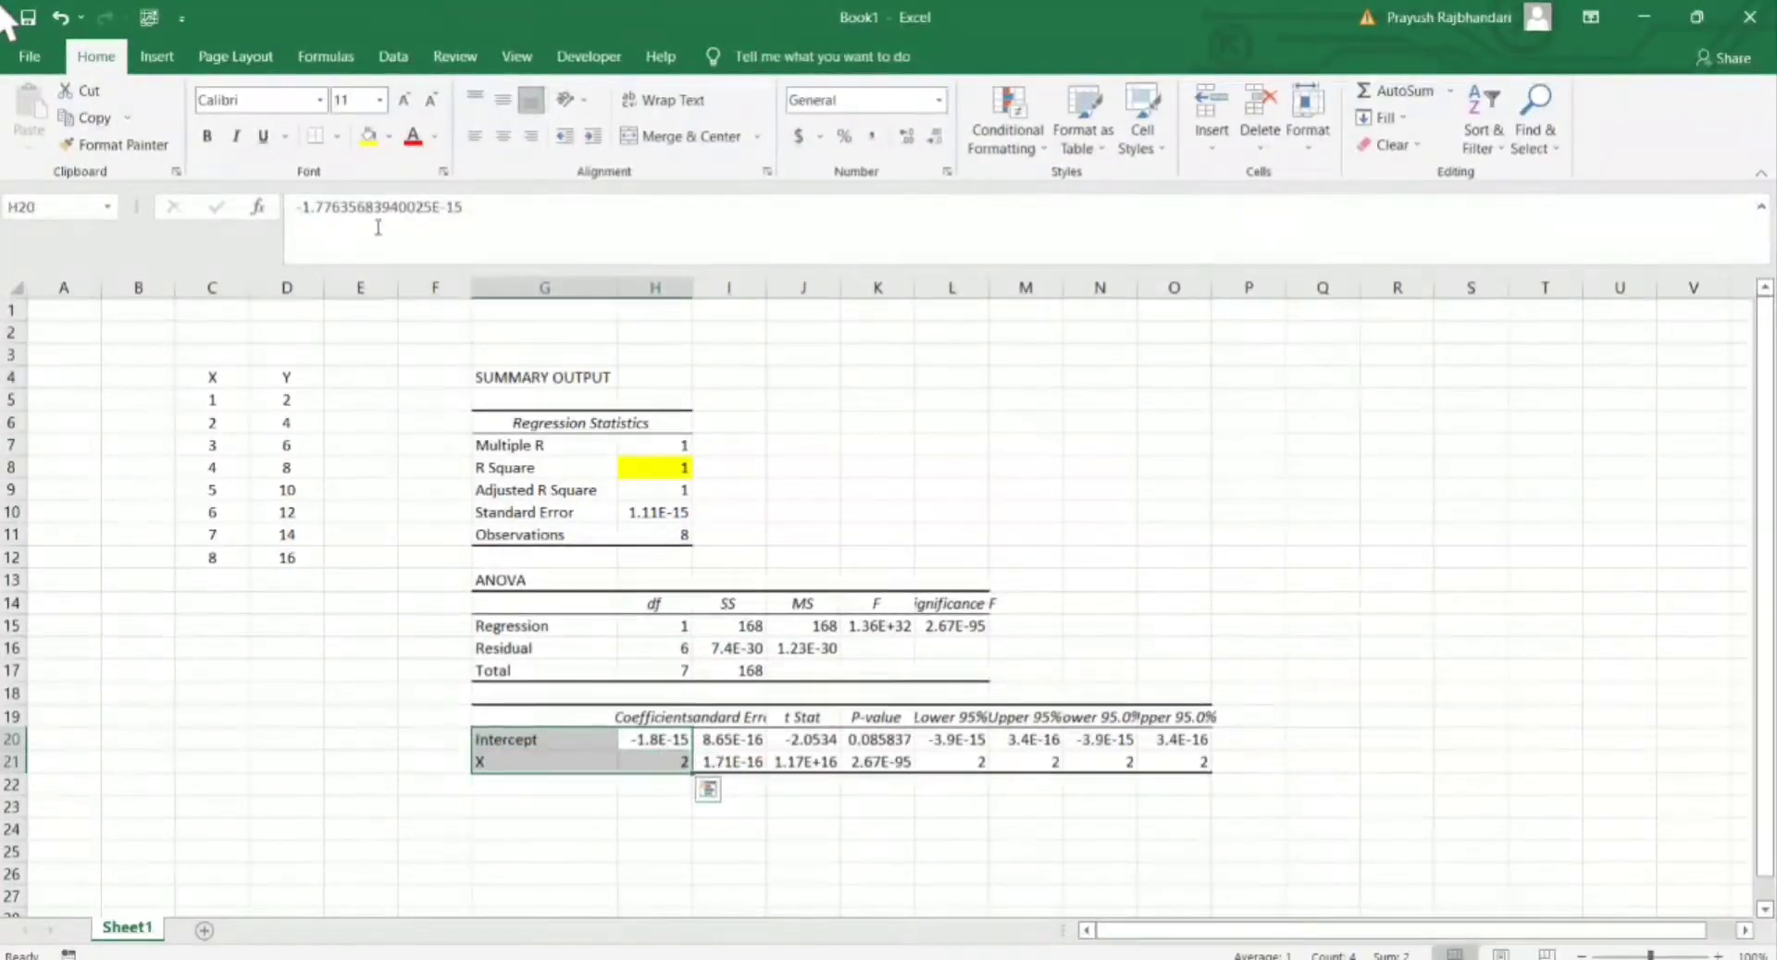
click(369, 137)
drag(879, 738, 879, 761)
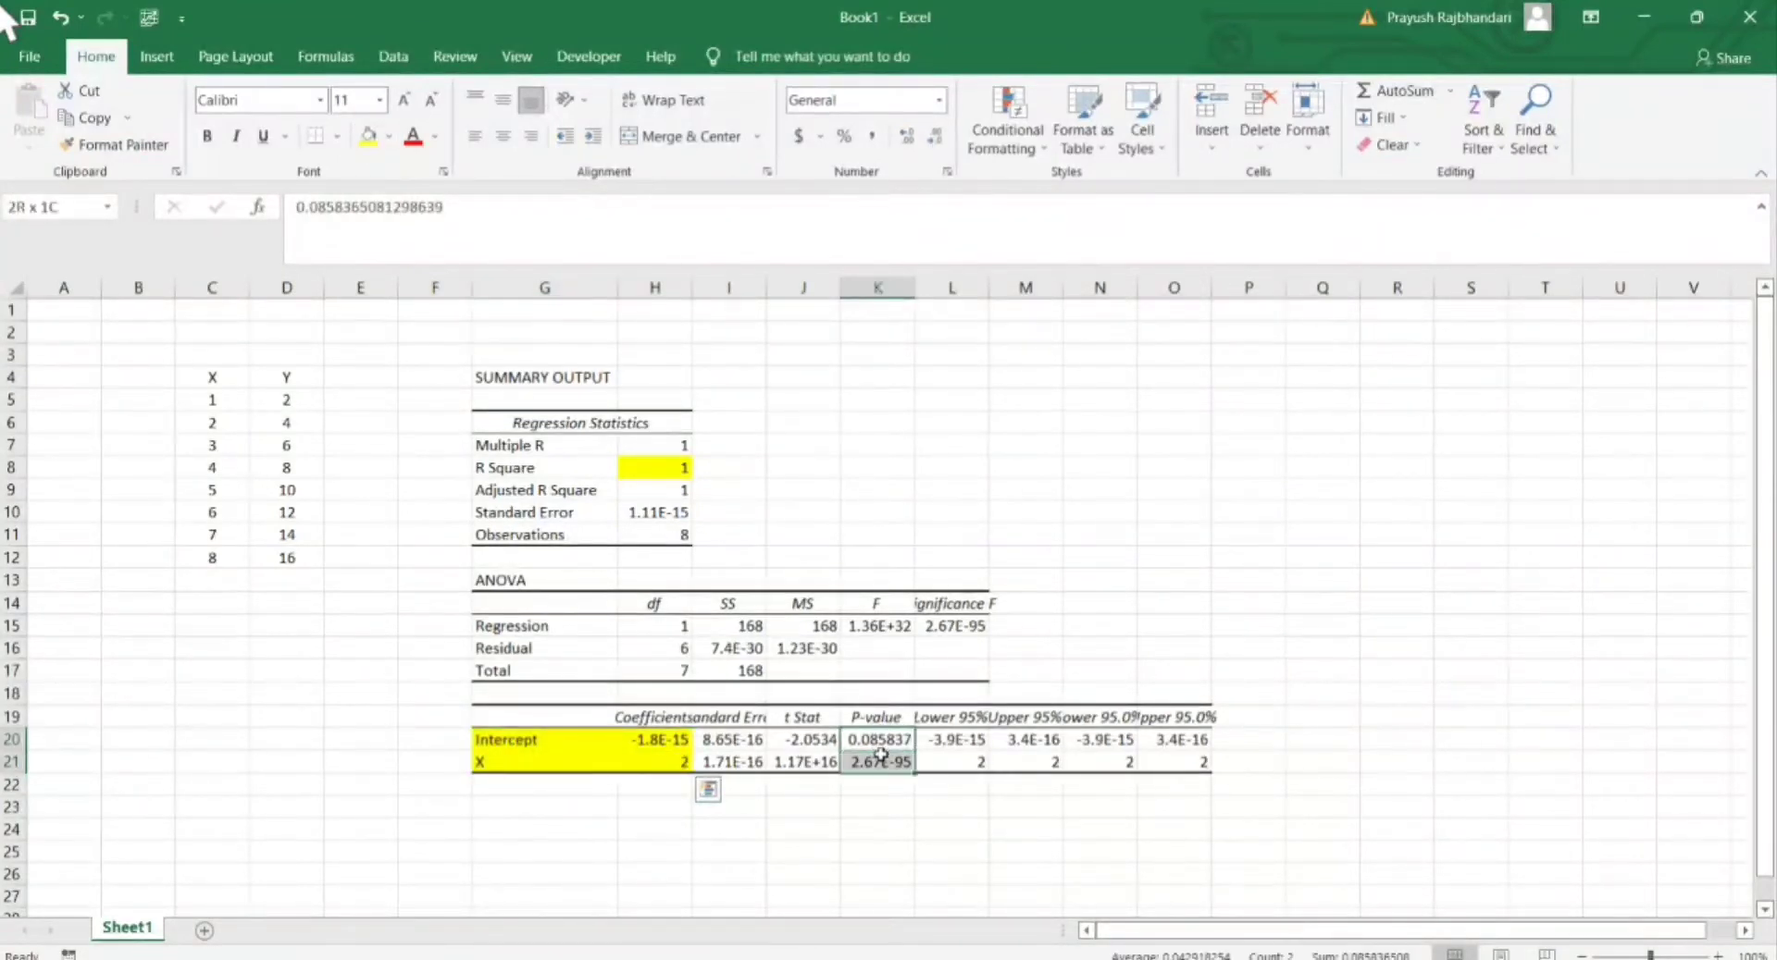
click(369, 137)
click(746, 509)
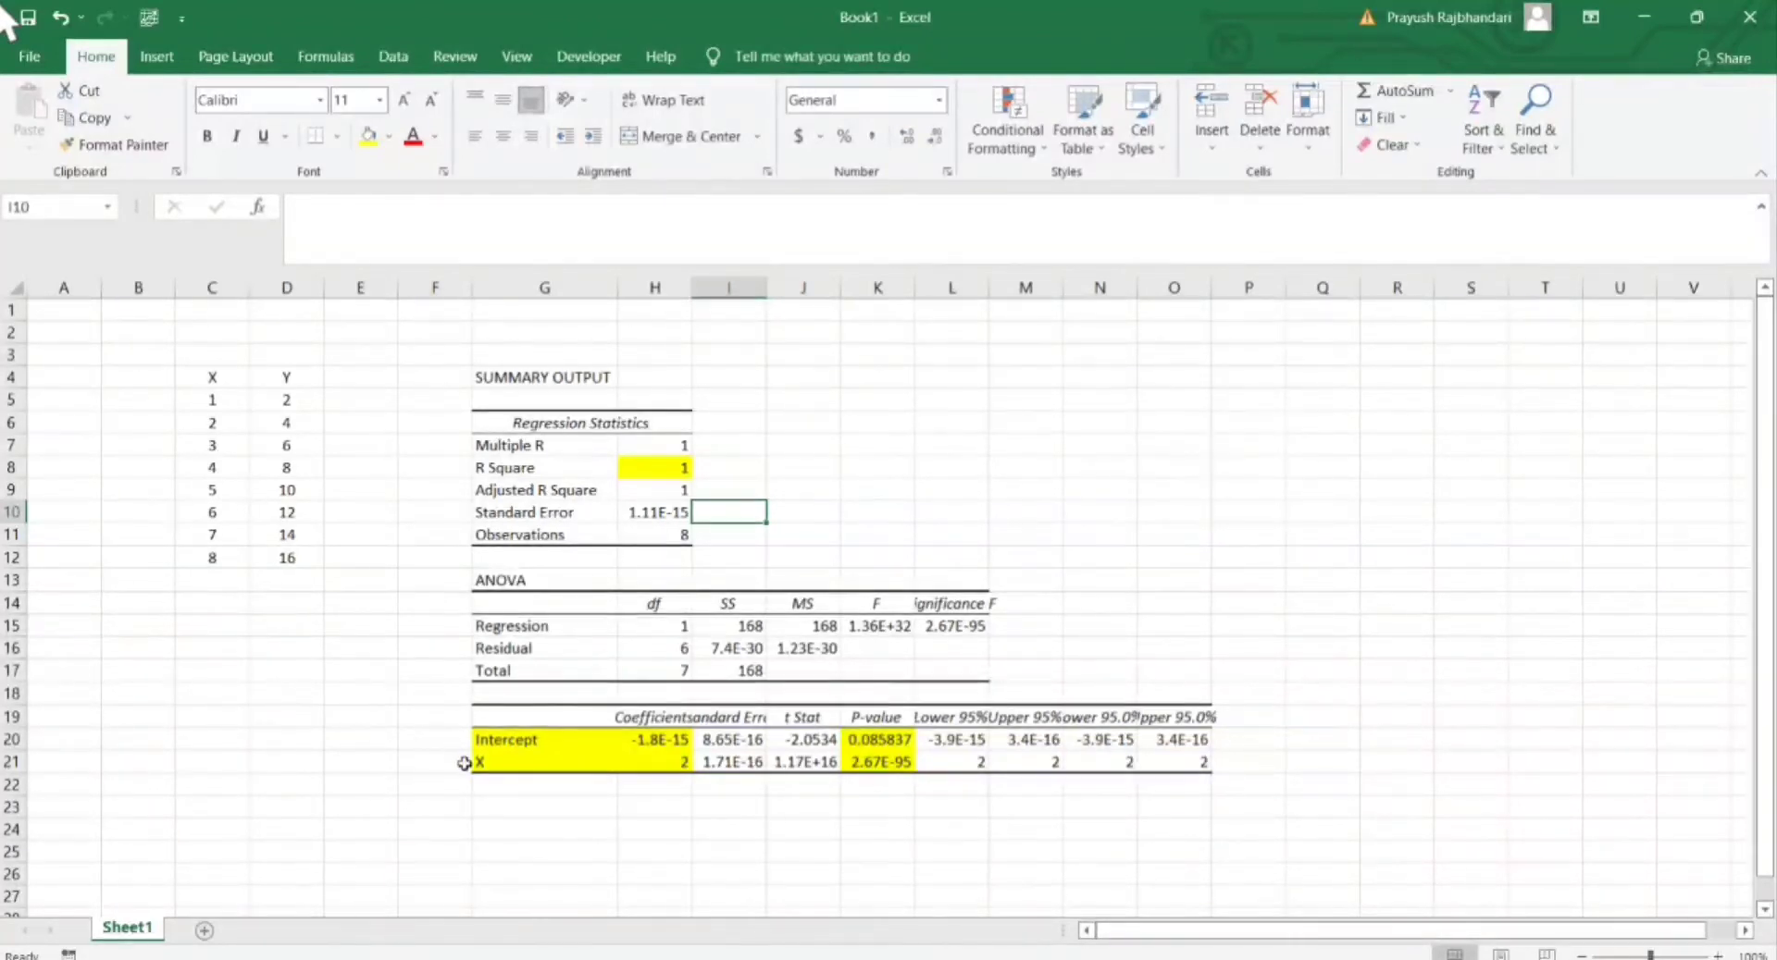
click(648, 742)
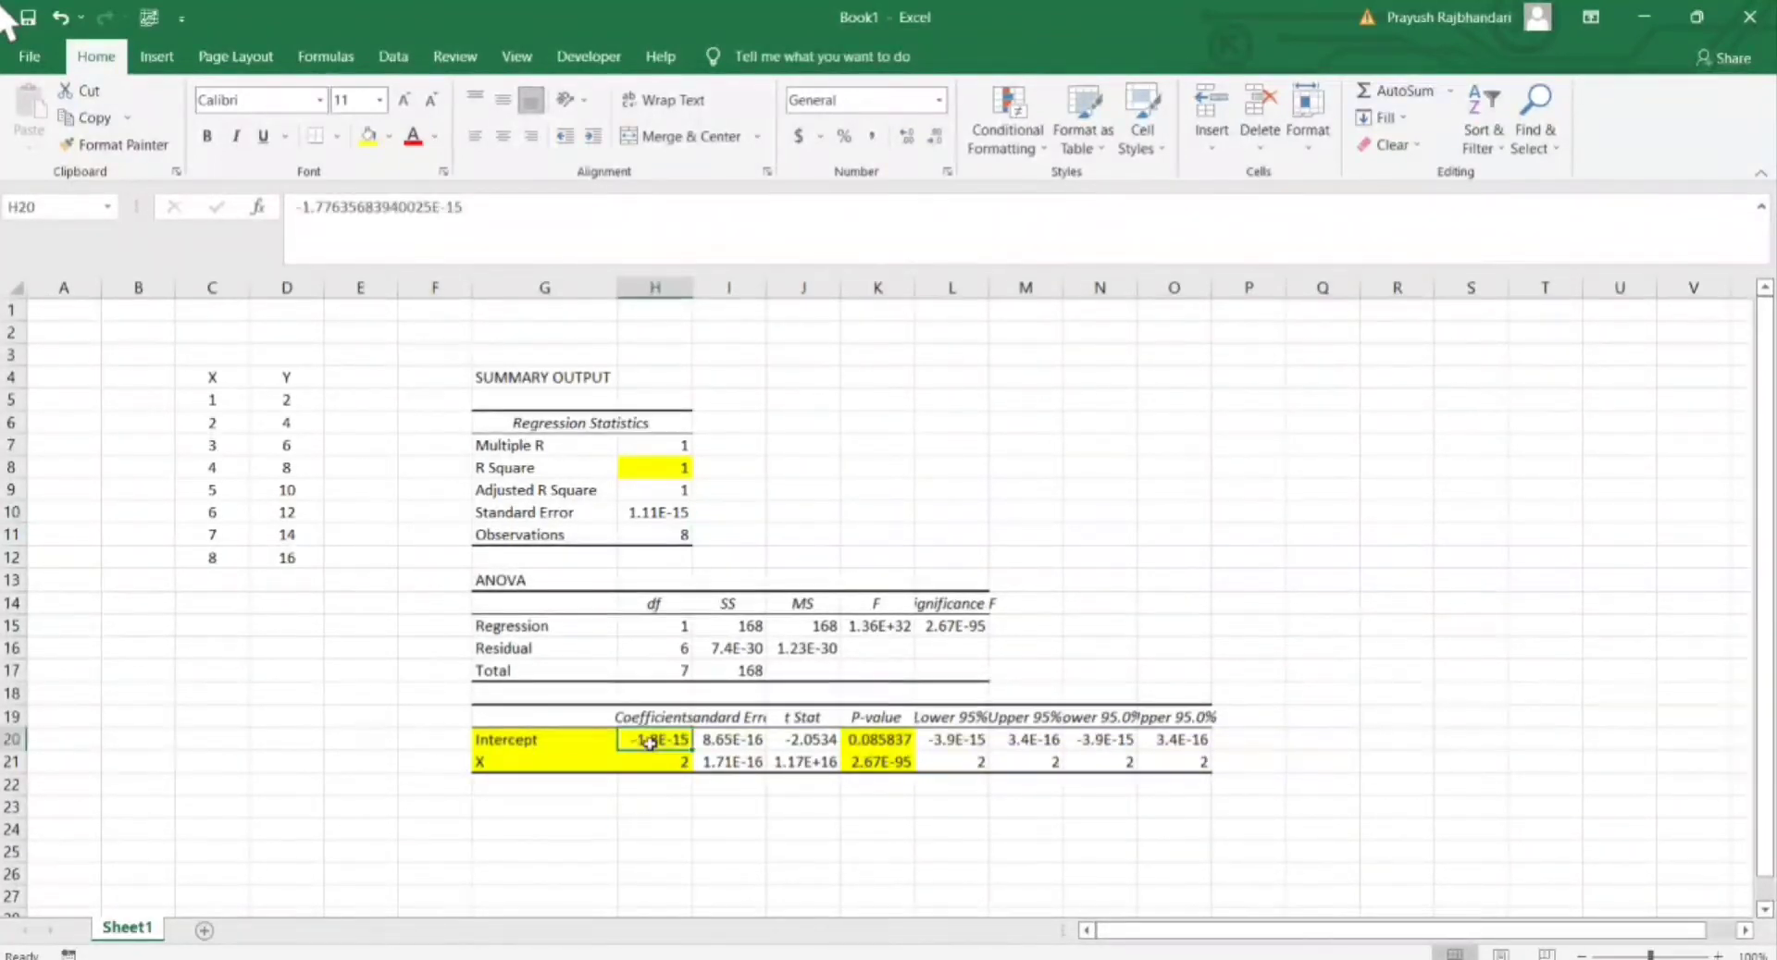
click(534, 761)
click(635, 763)
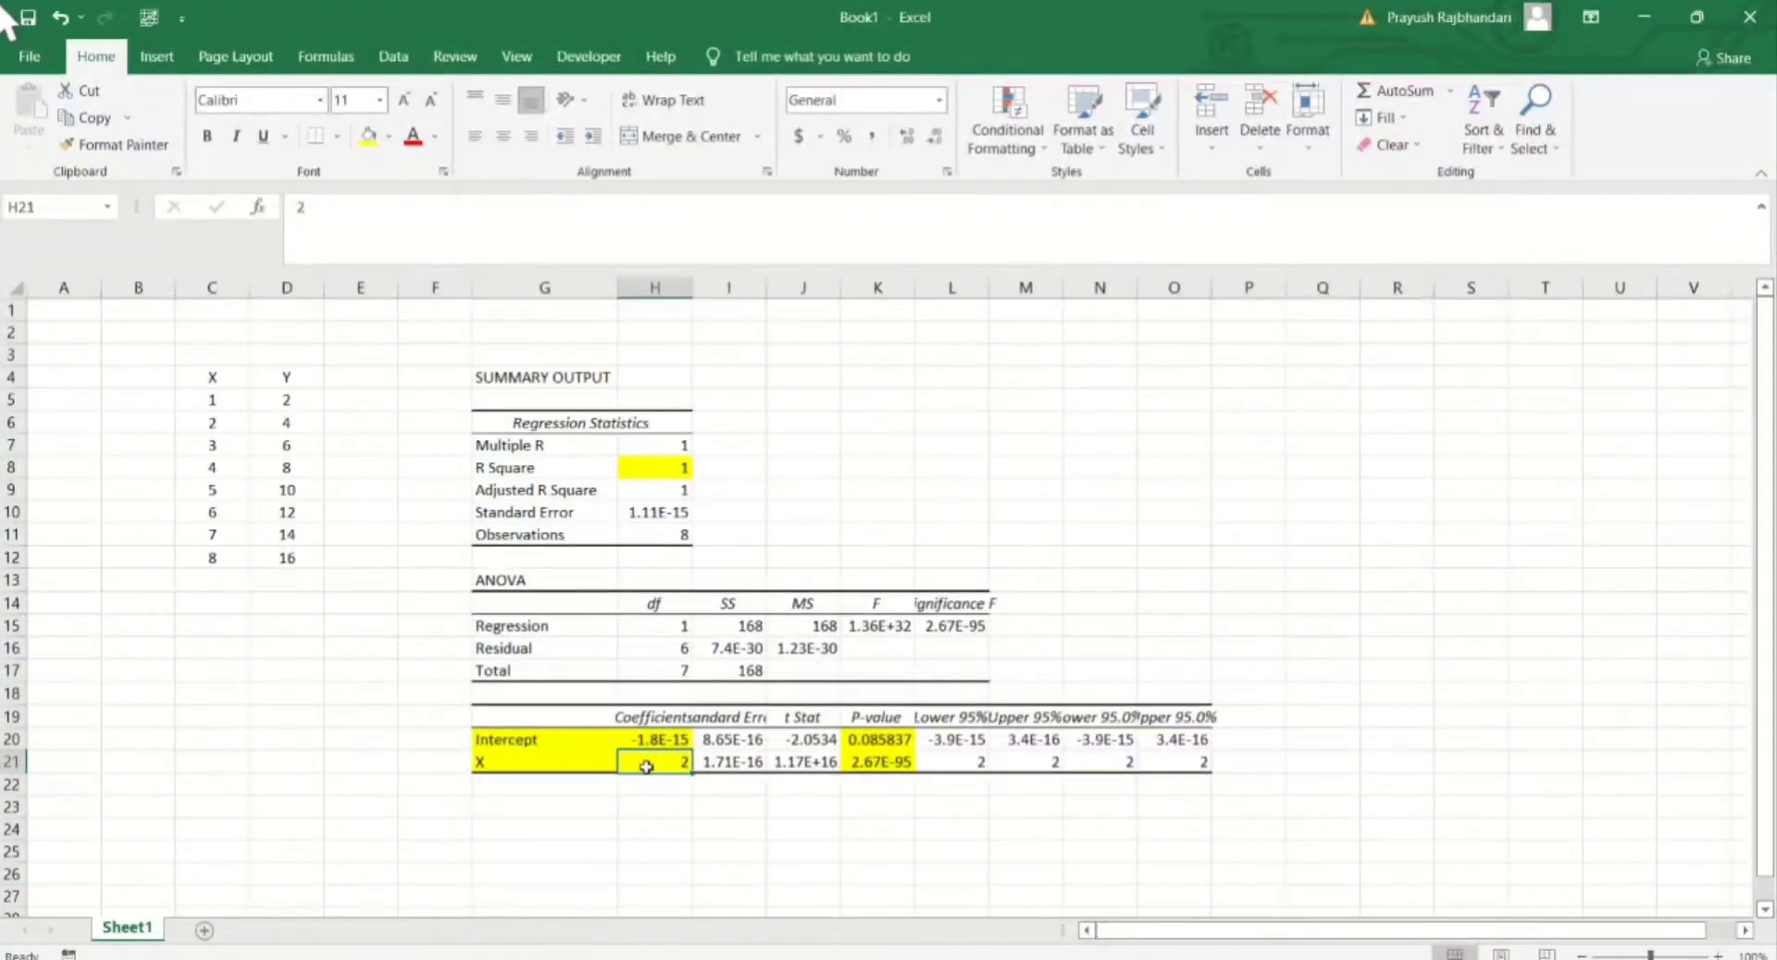
Add the labels X and Y in cells H23 and H24, and enter 1 as the X value in I23
click(650, 801)
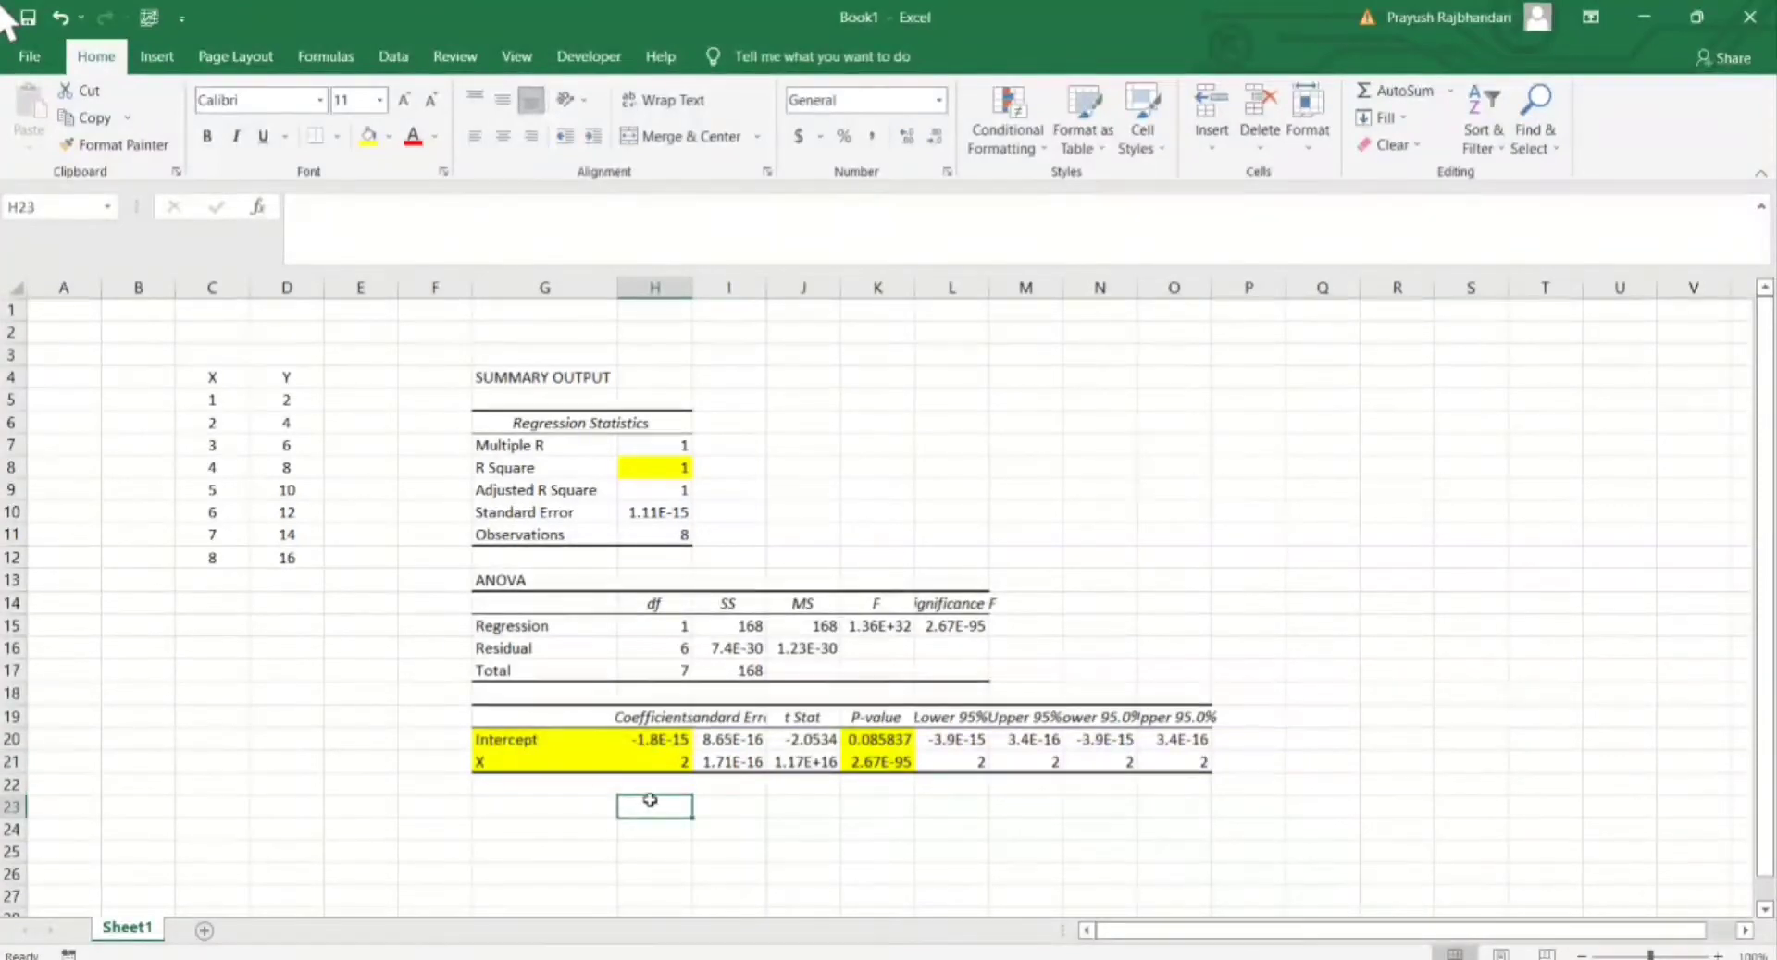
text(X)
key(Return)
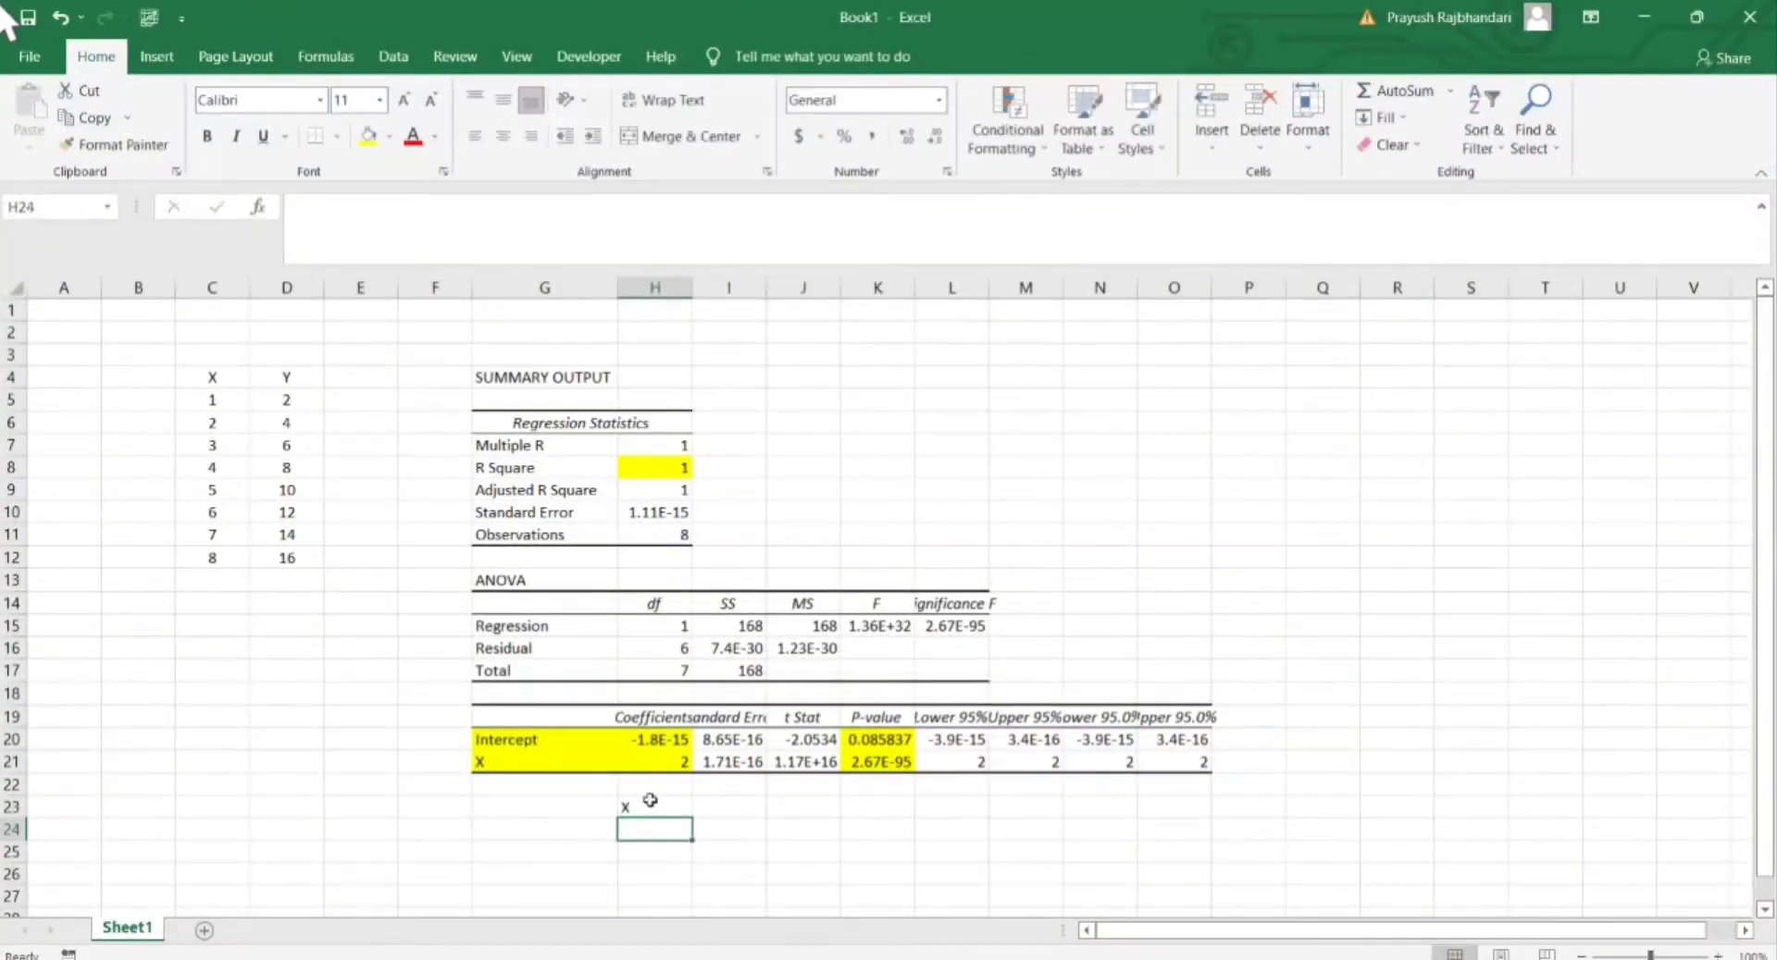
text(Y)
key(Return)
key(Up)
key(Up)
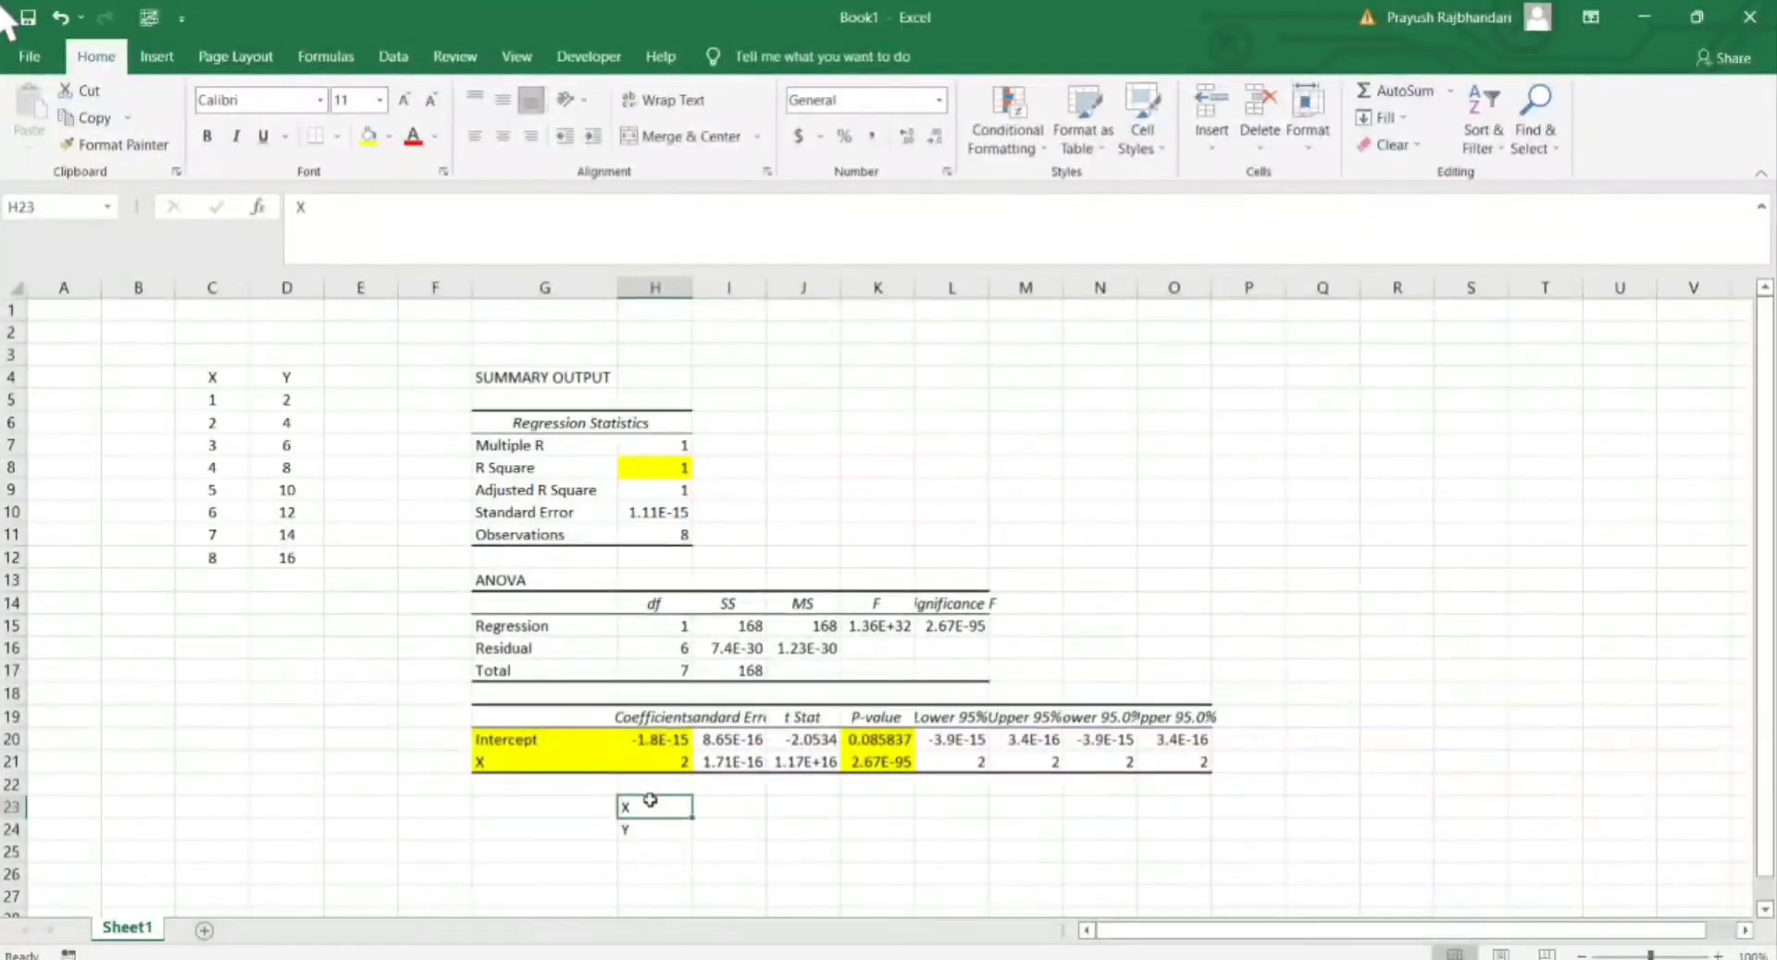
key(Right)
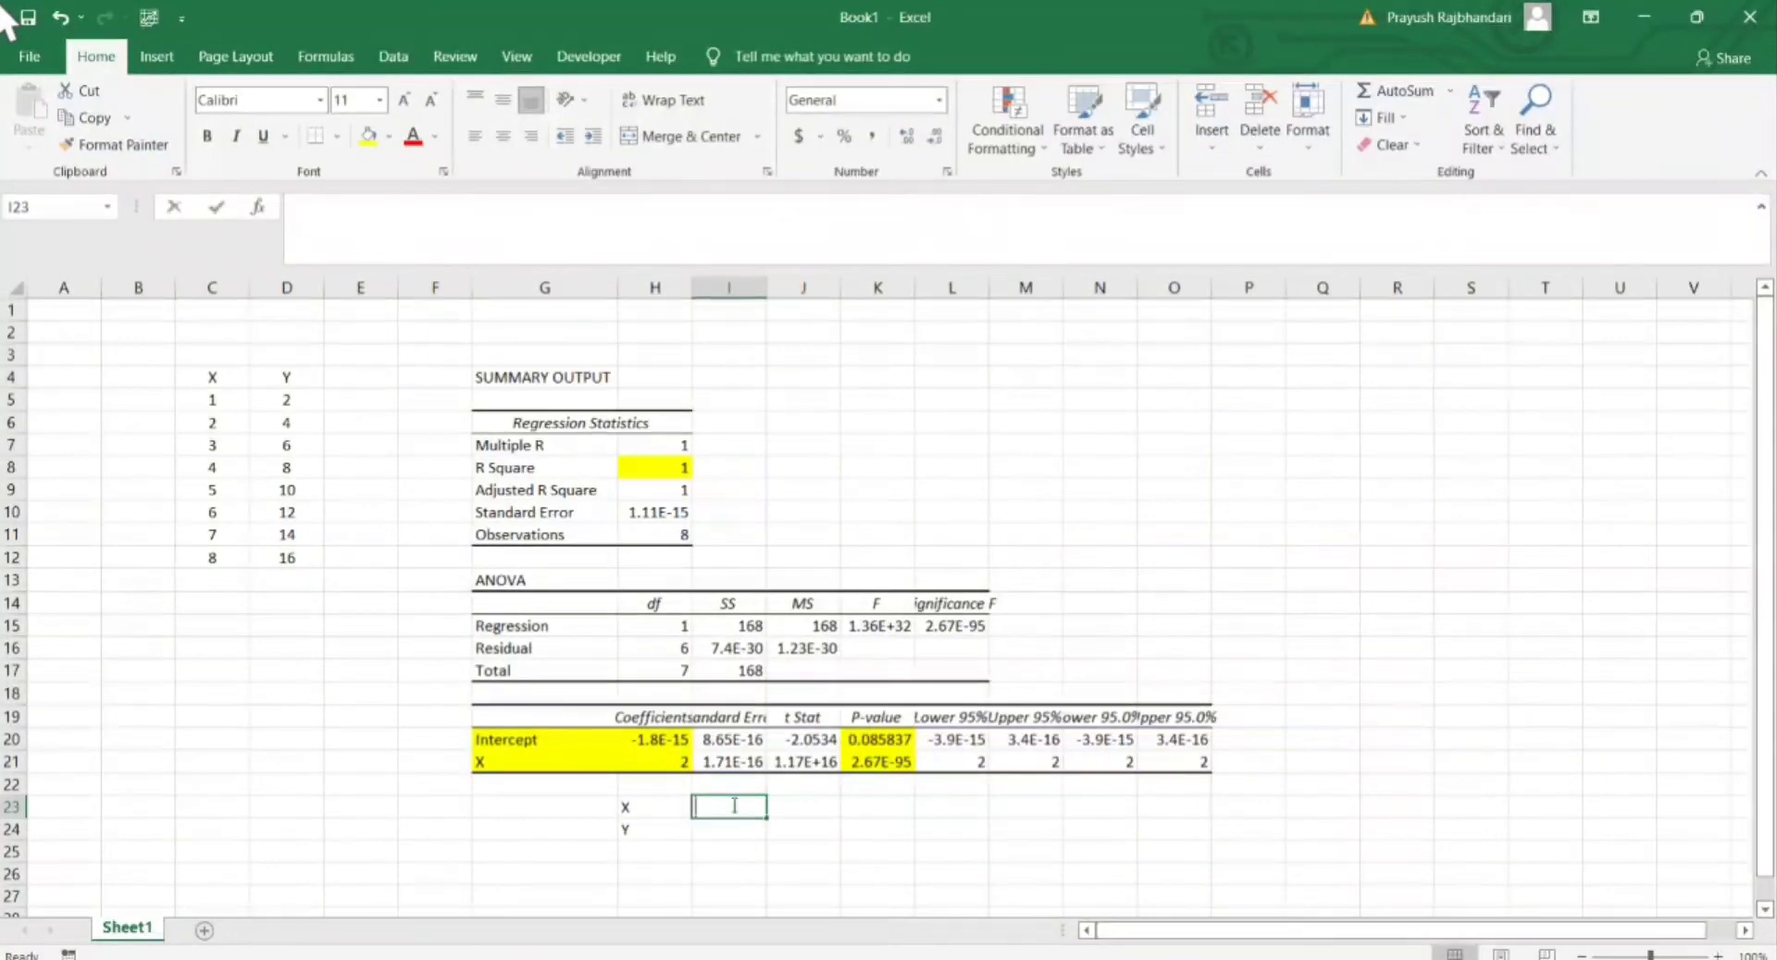
text(1)
key(Return)
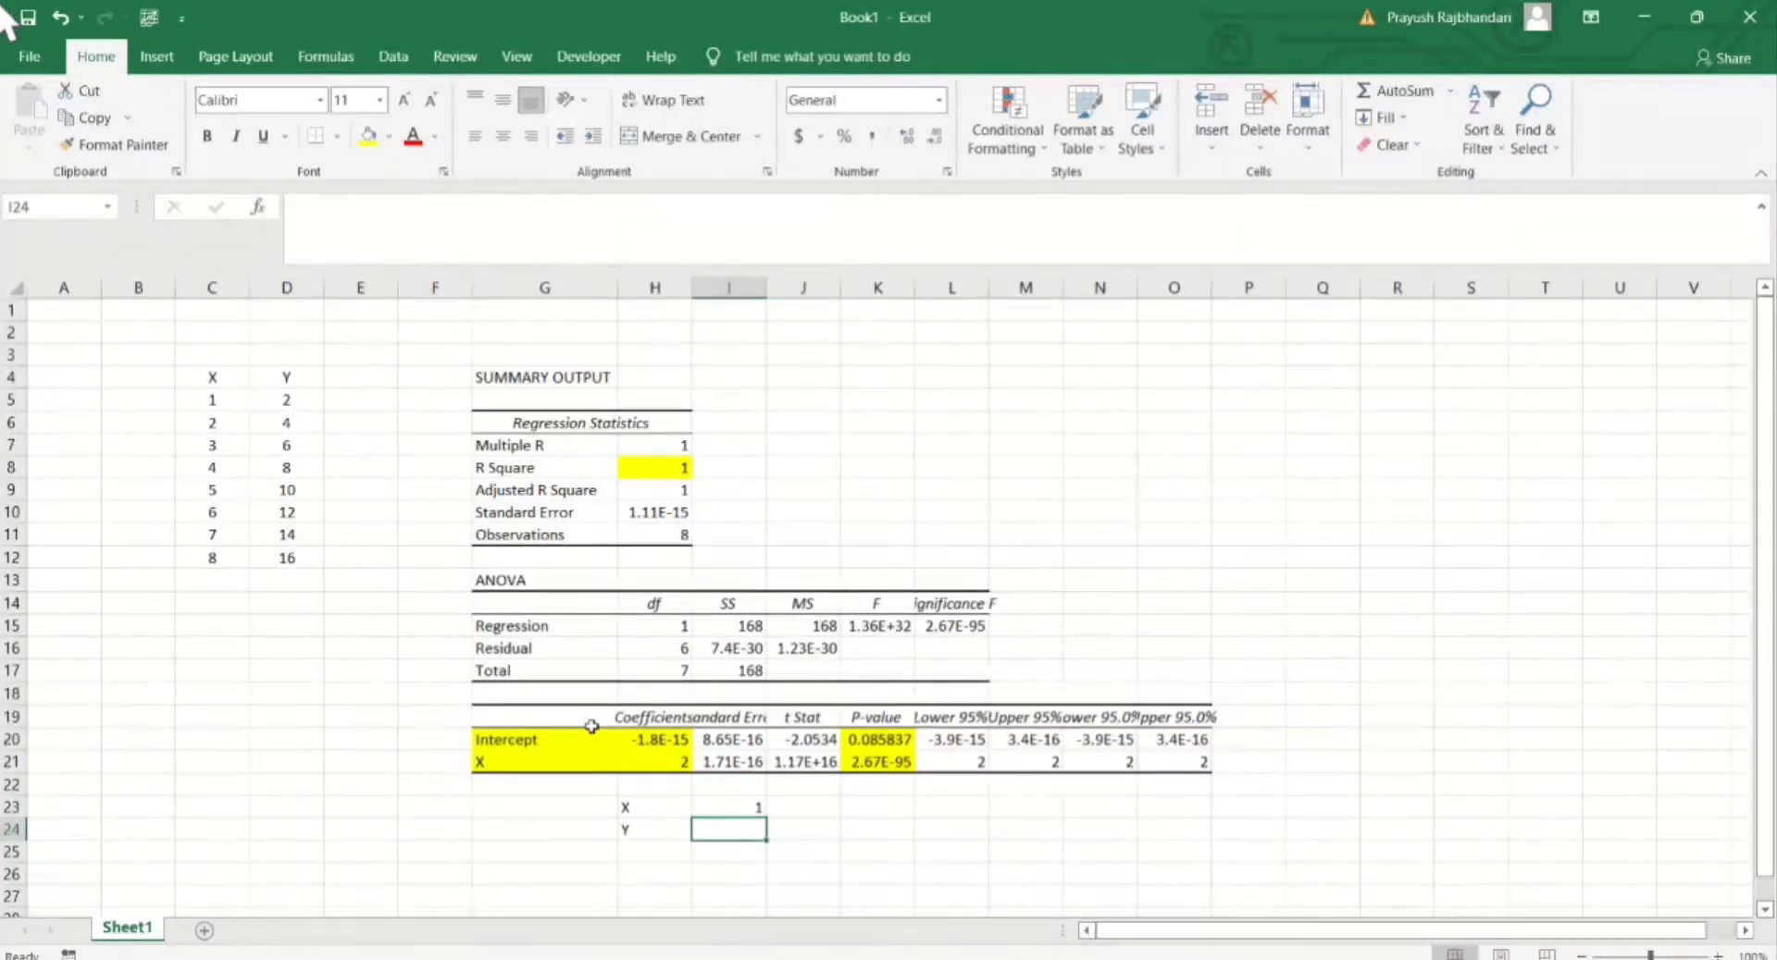
Calculate the predicted Y in cell I24 with the formula =I23*H21+H20
text(=)
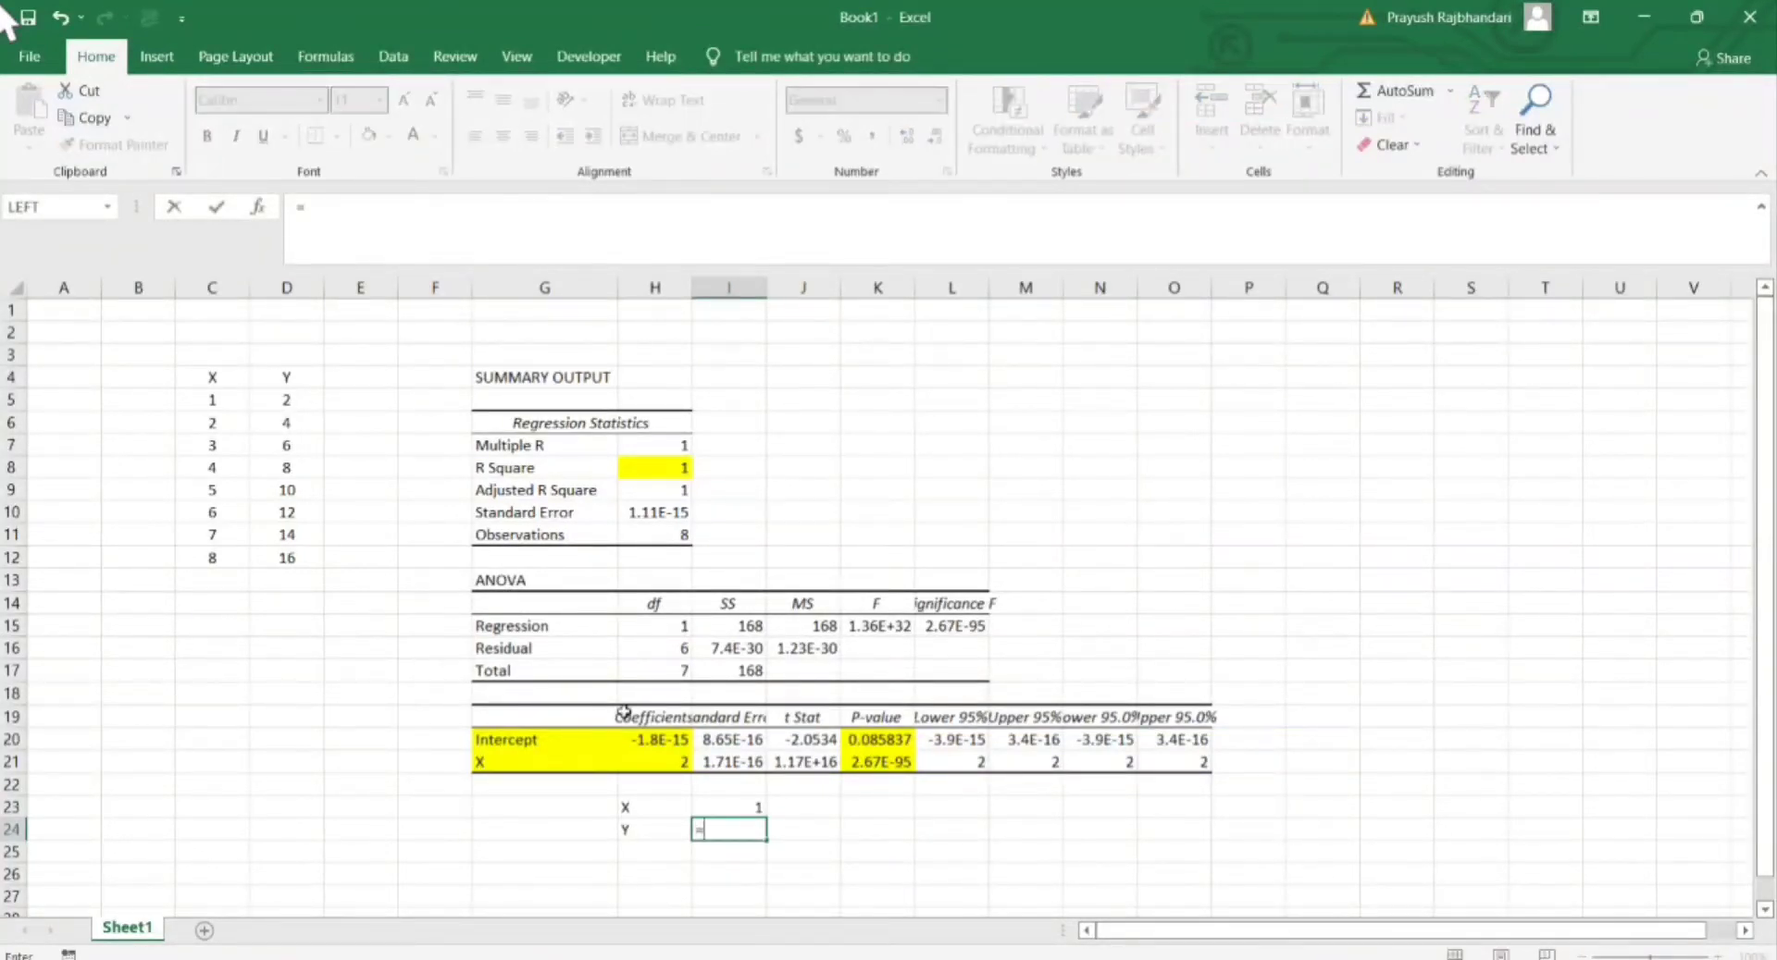
click(727, 803)
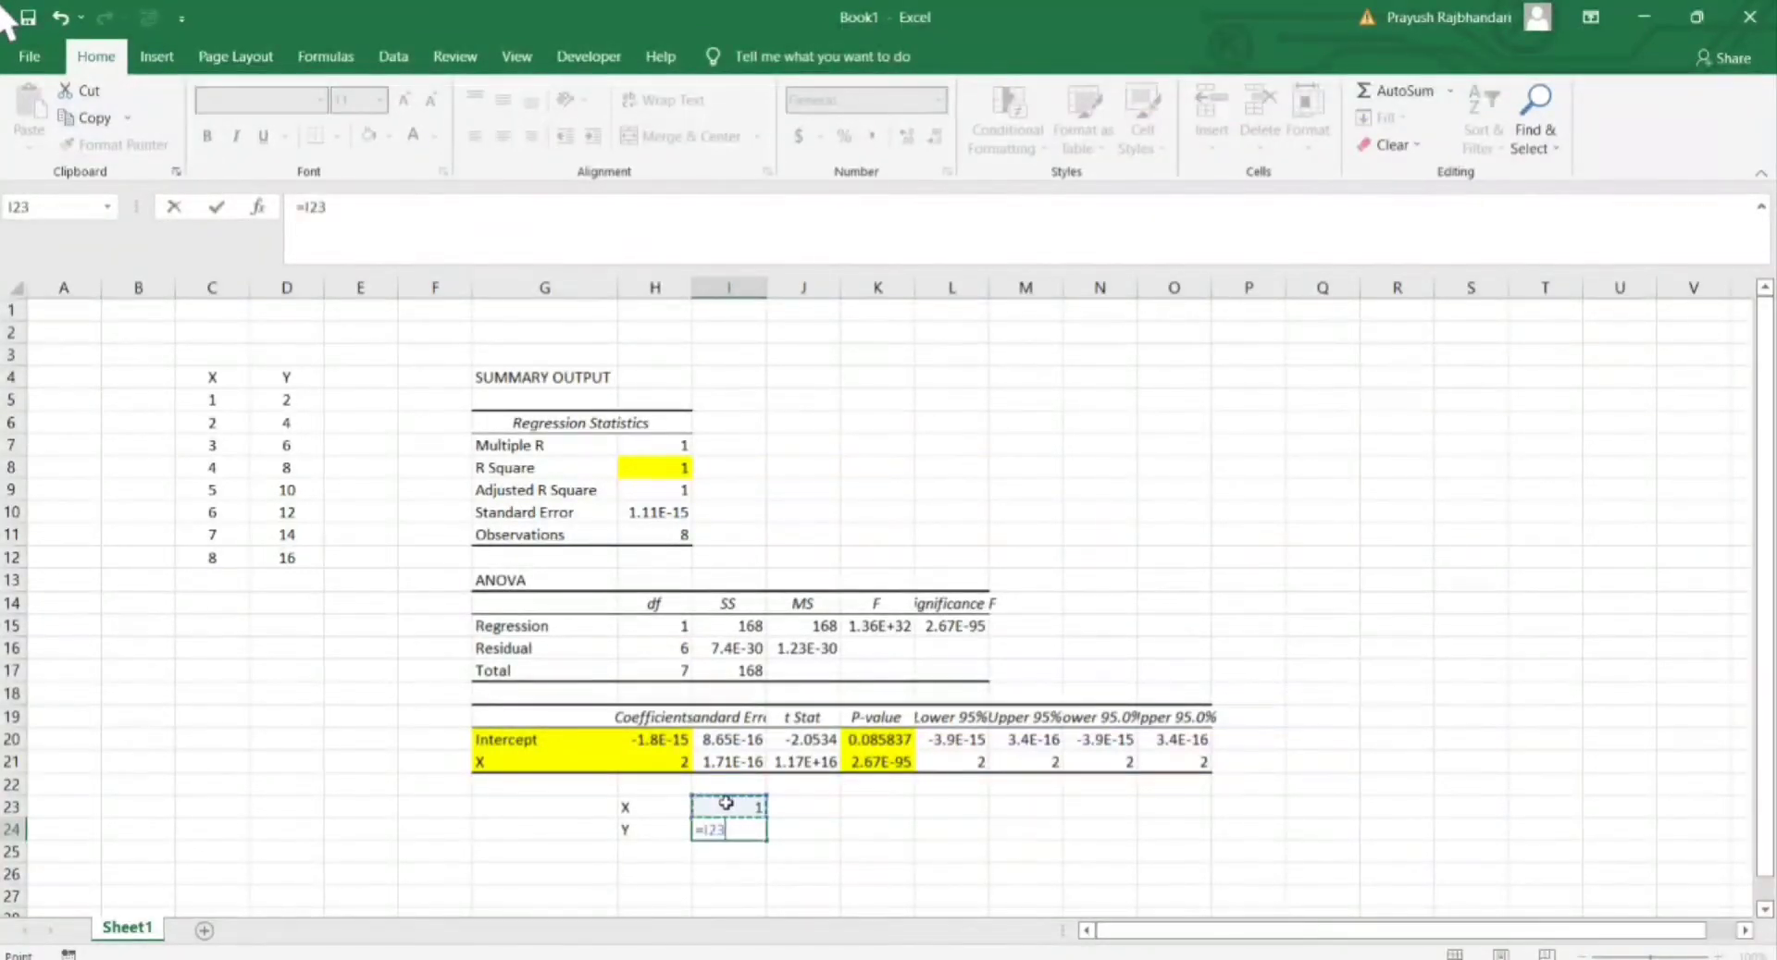
text(*)
click(663, 760)
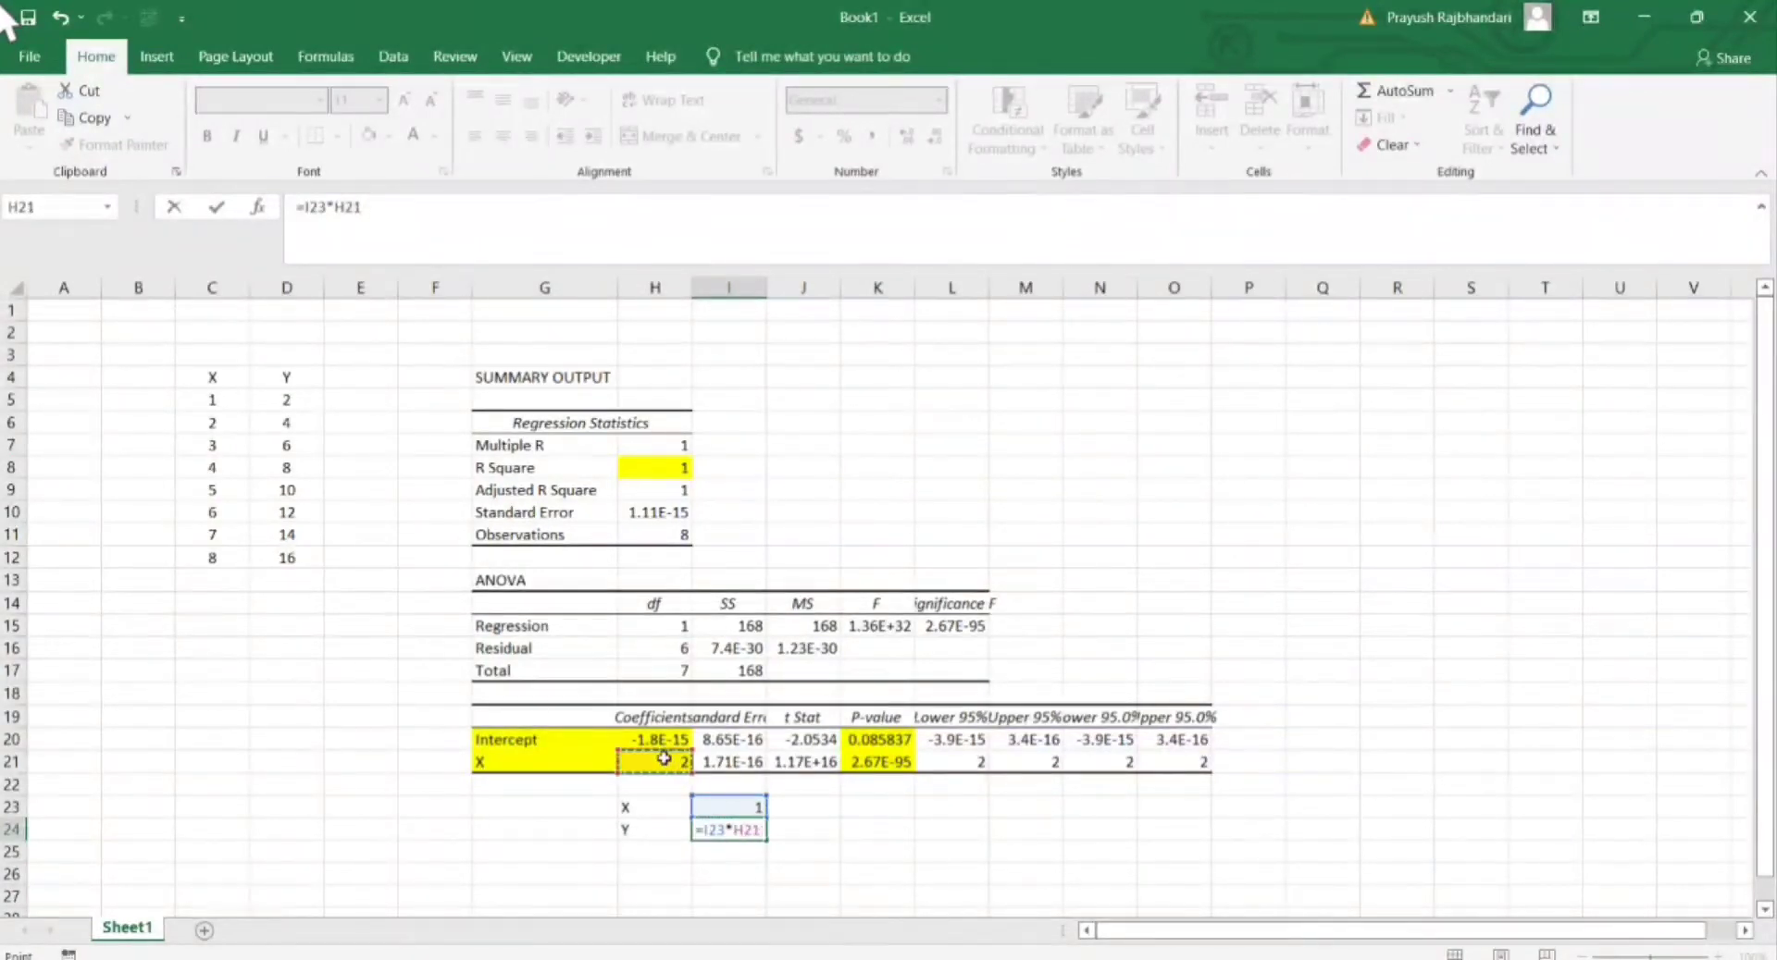
text(+)
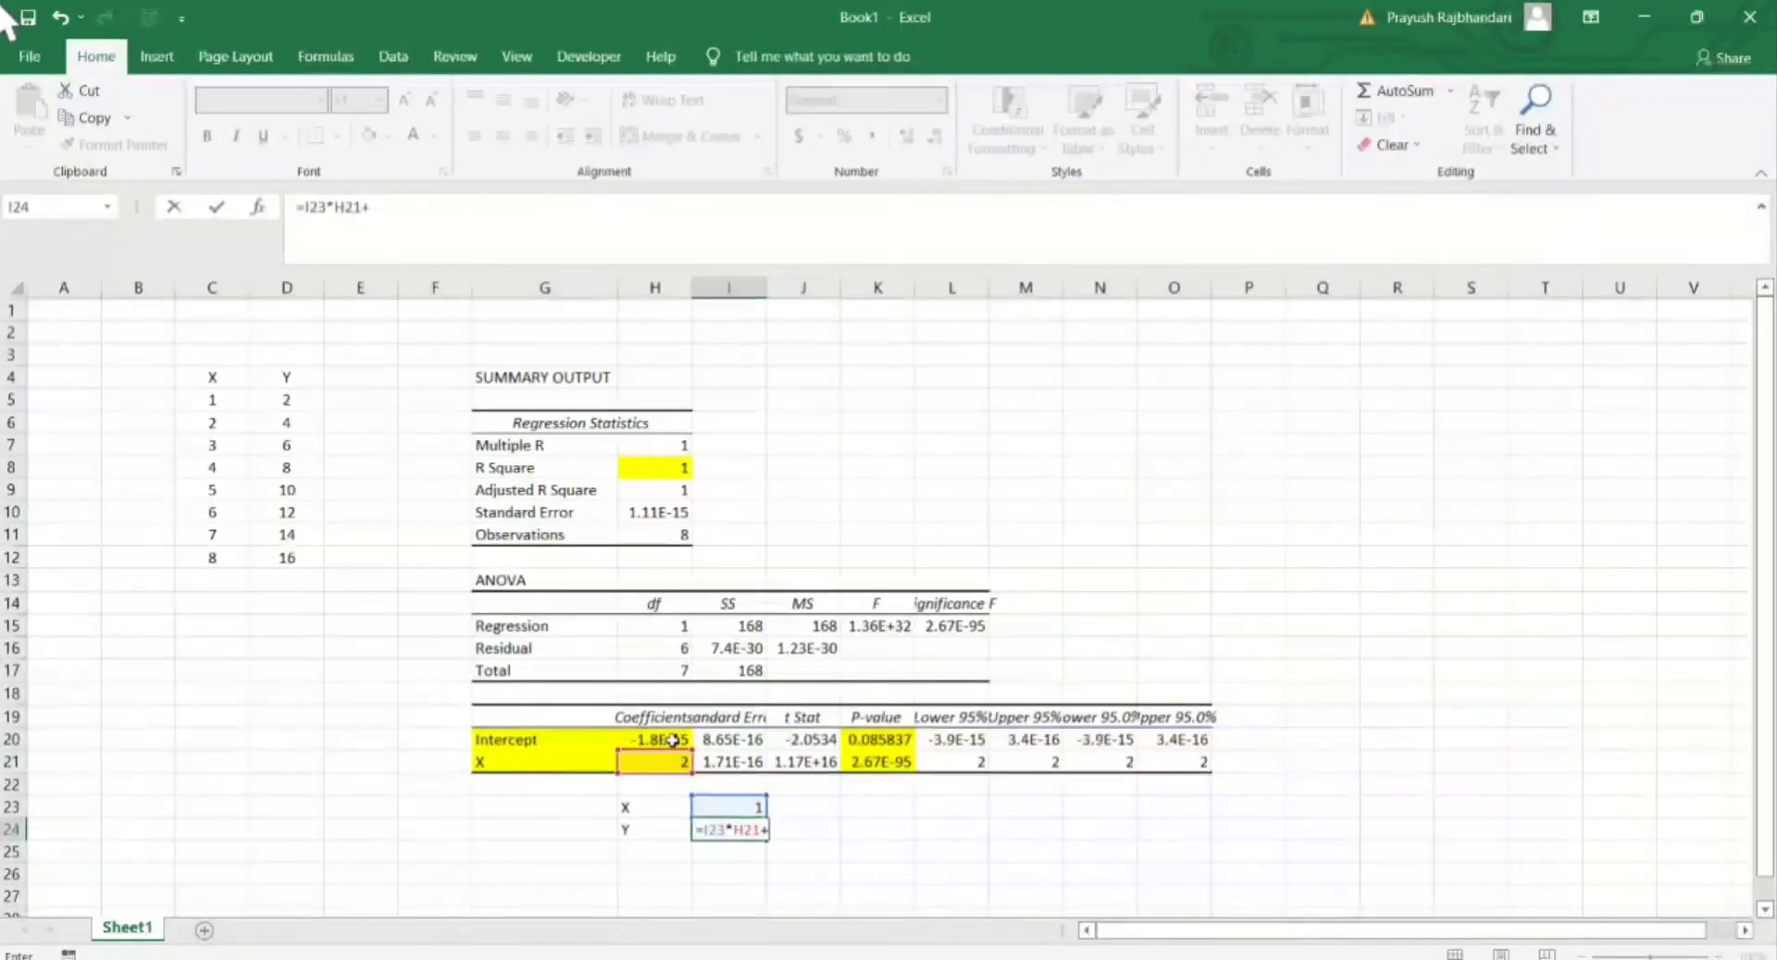
click(672, 740)
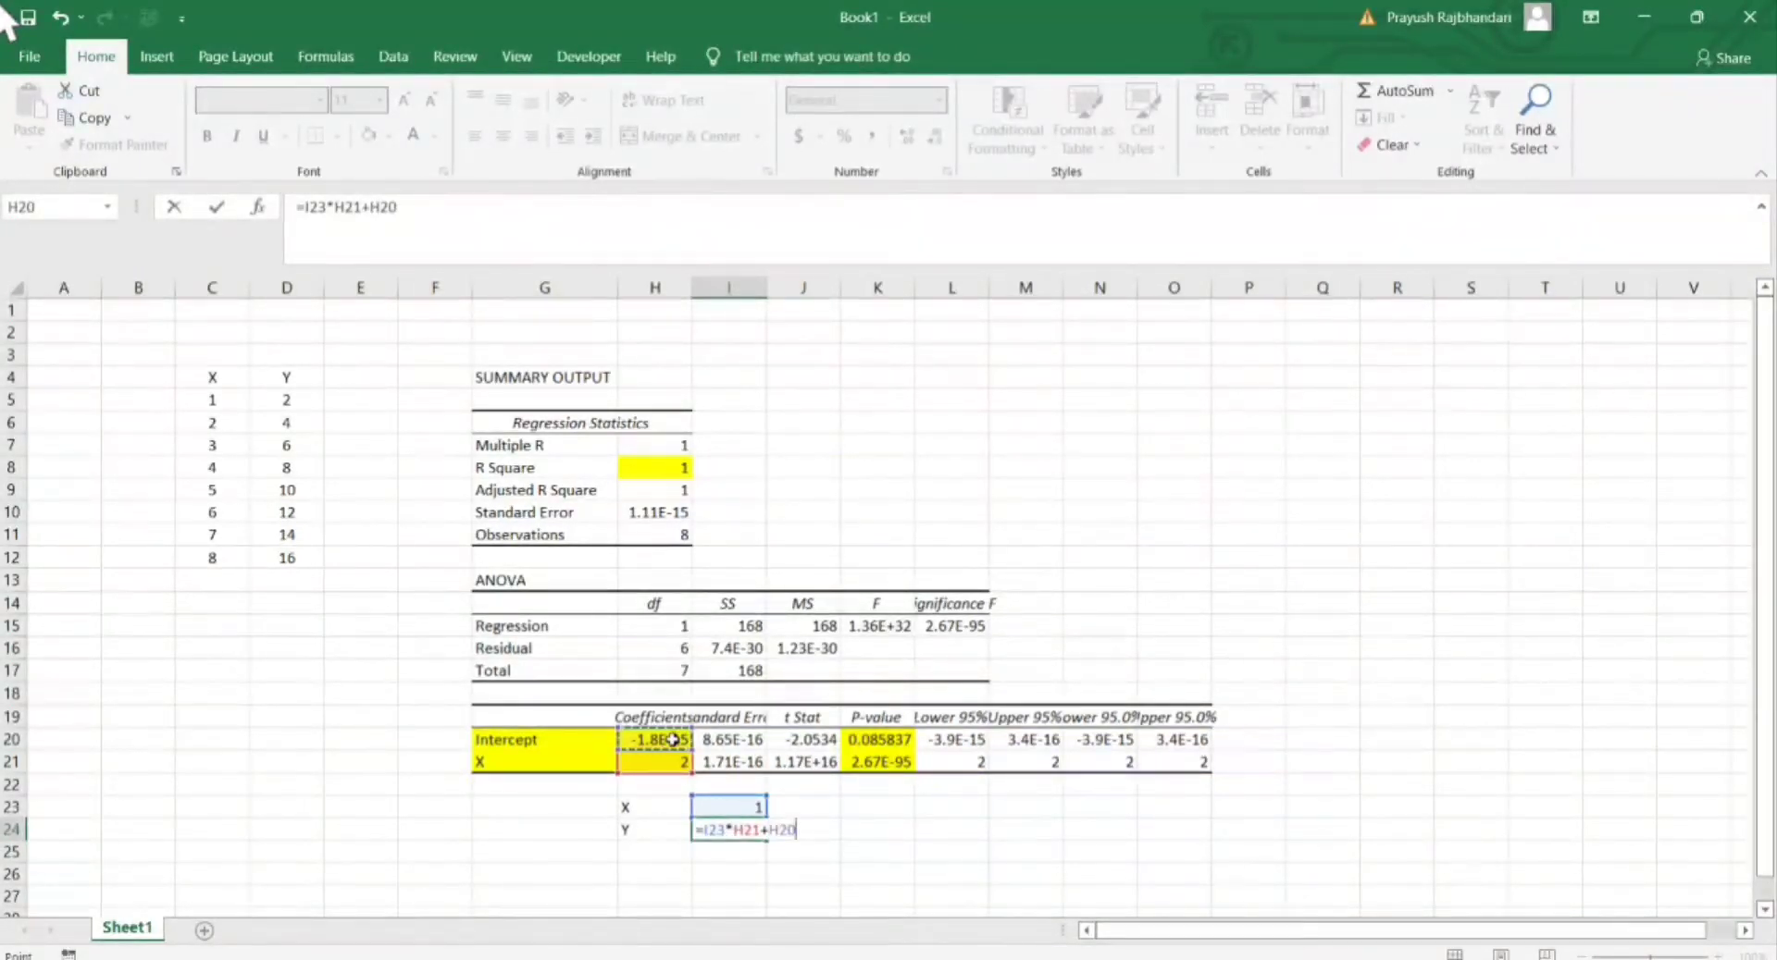
key(Return)
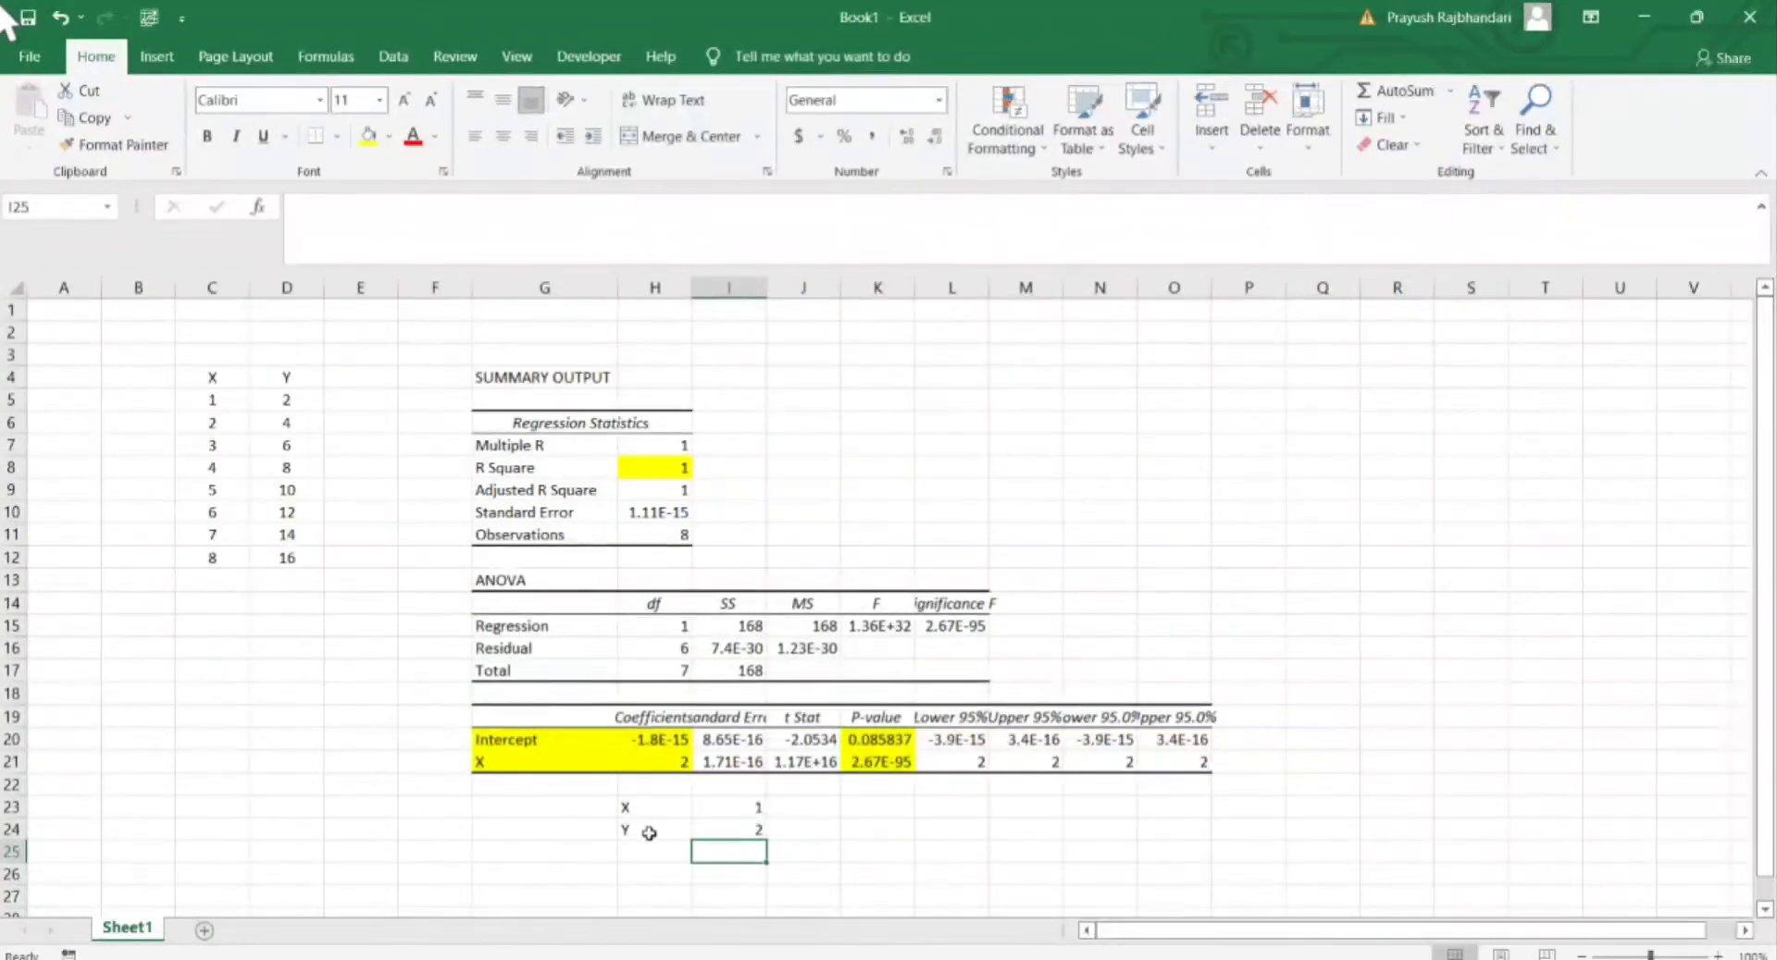
Test the prediction against the data by setting the X value in I23 to 8 and after that to 3.5
drag(216, 405, 282, 400)
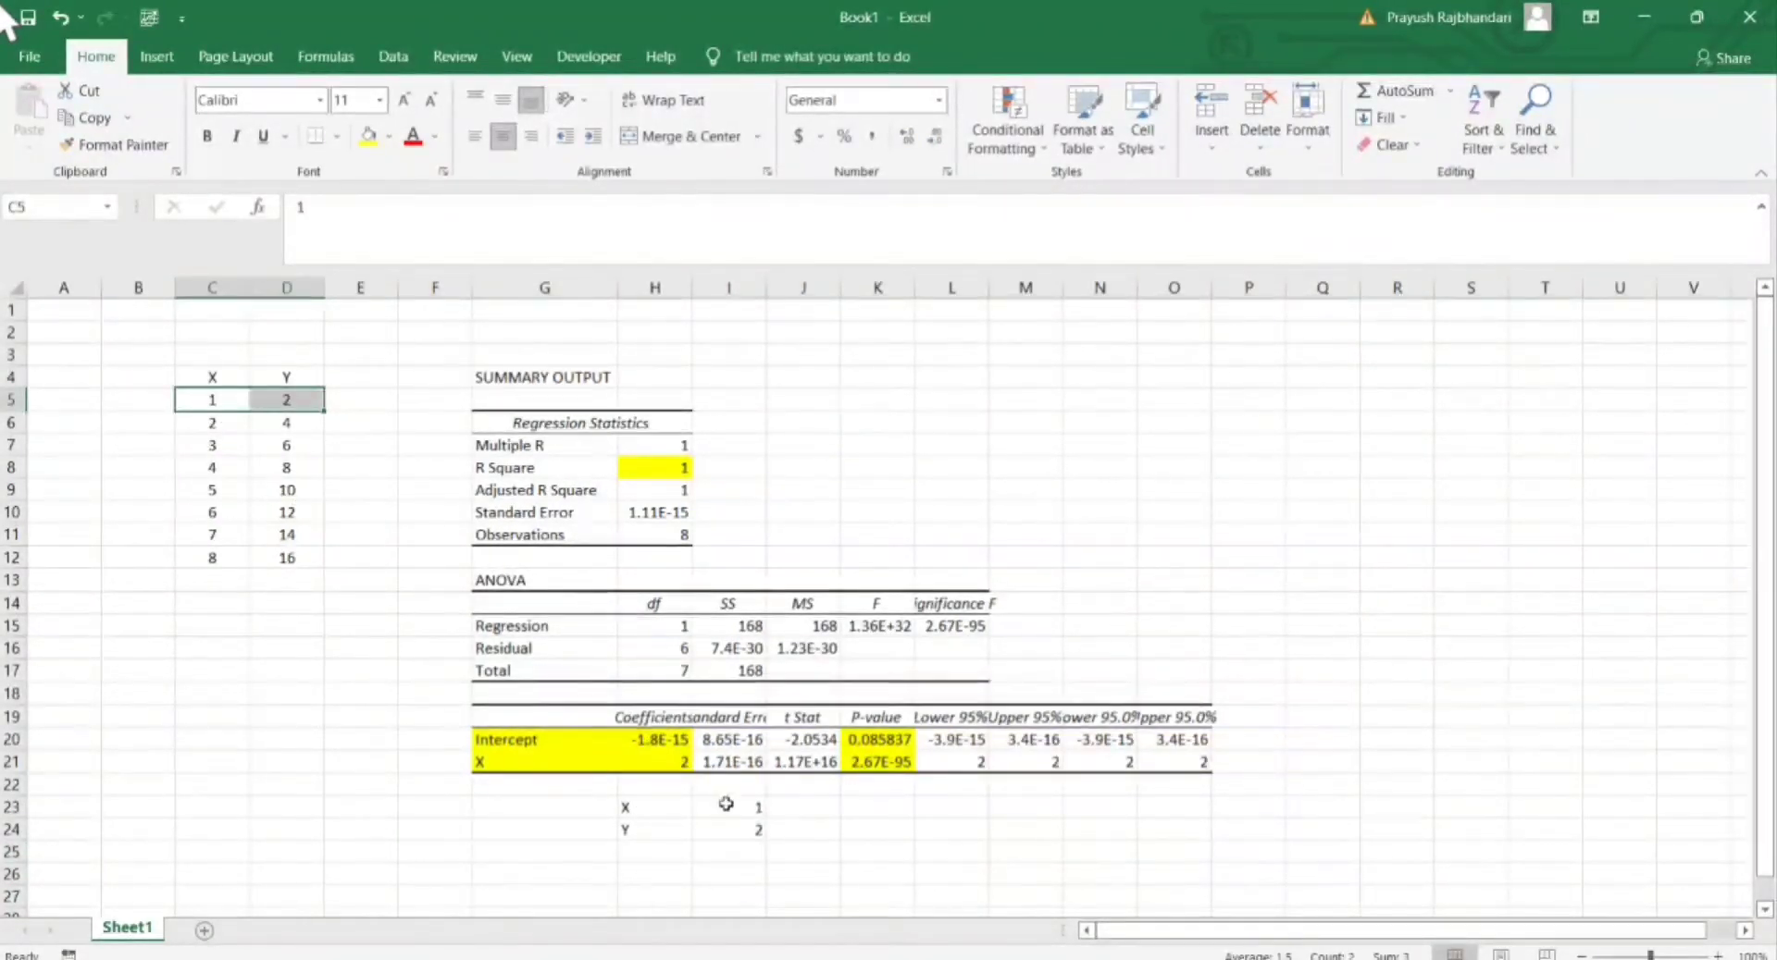
click(764, 808)
text(8)
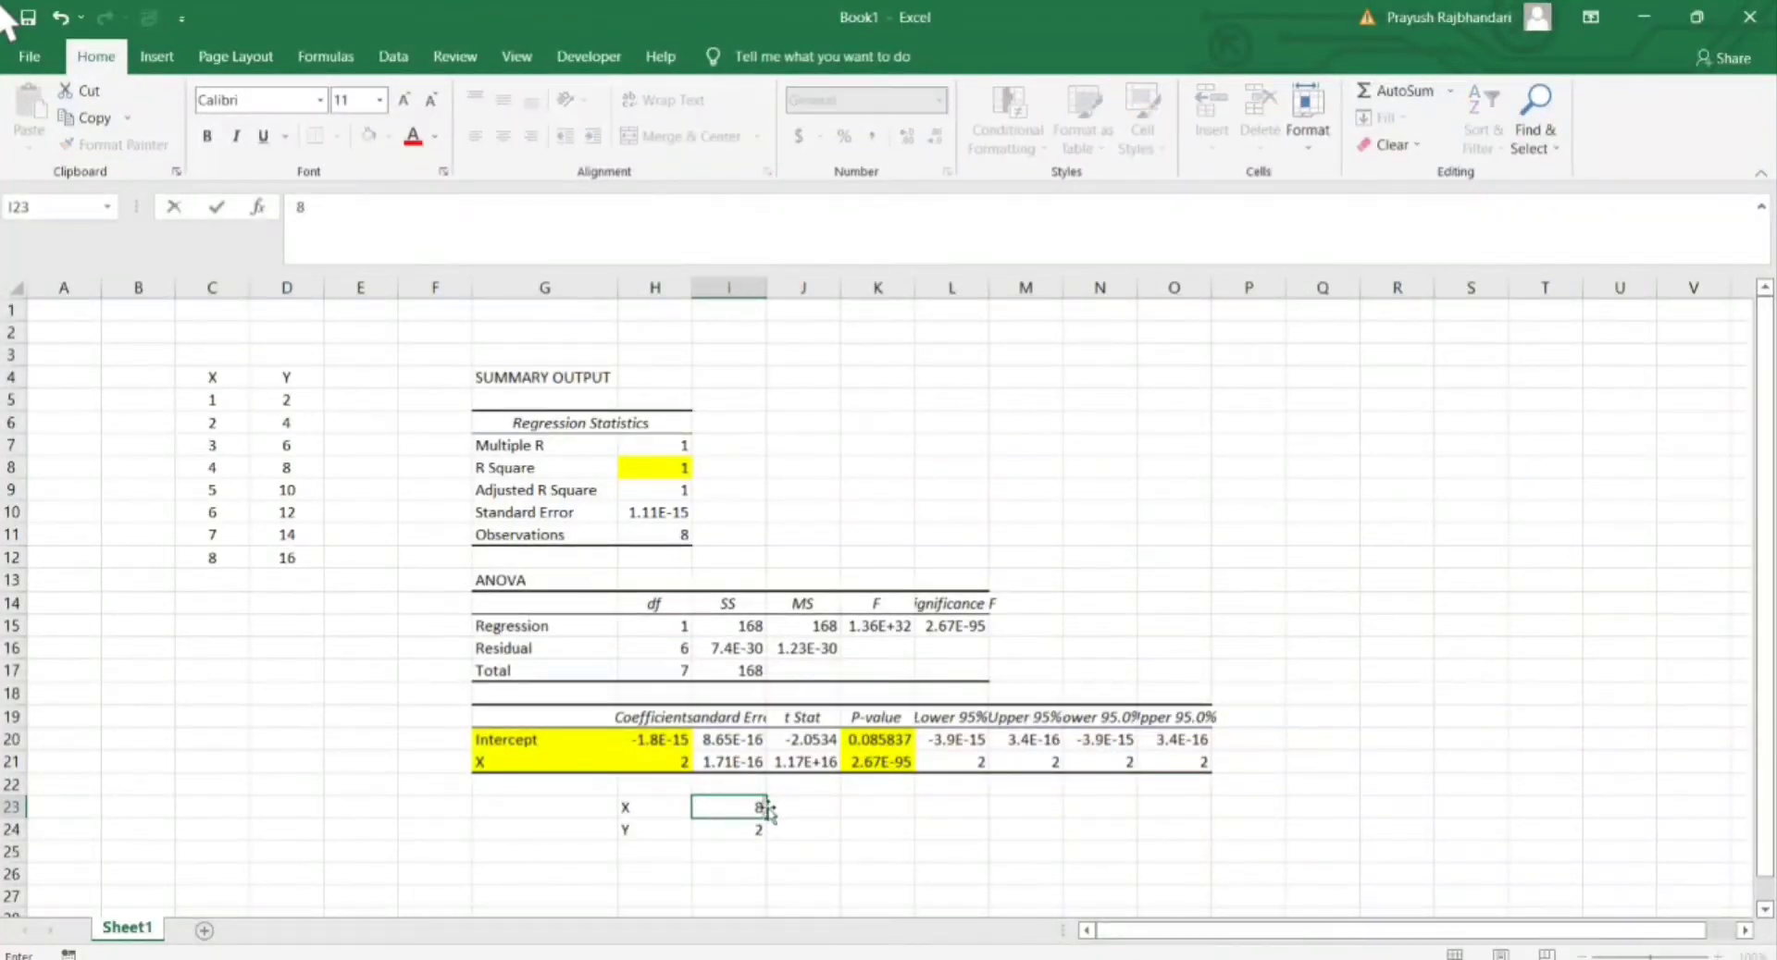
key(Return)
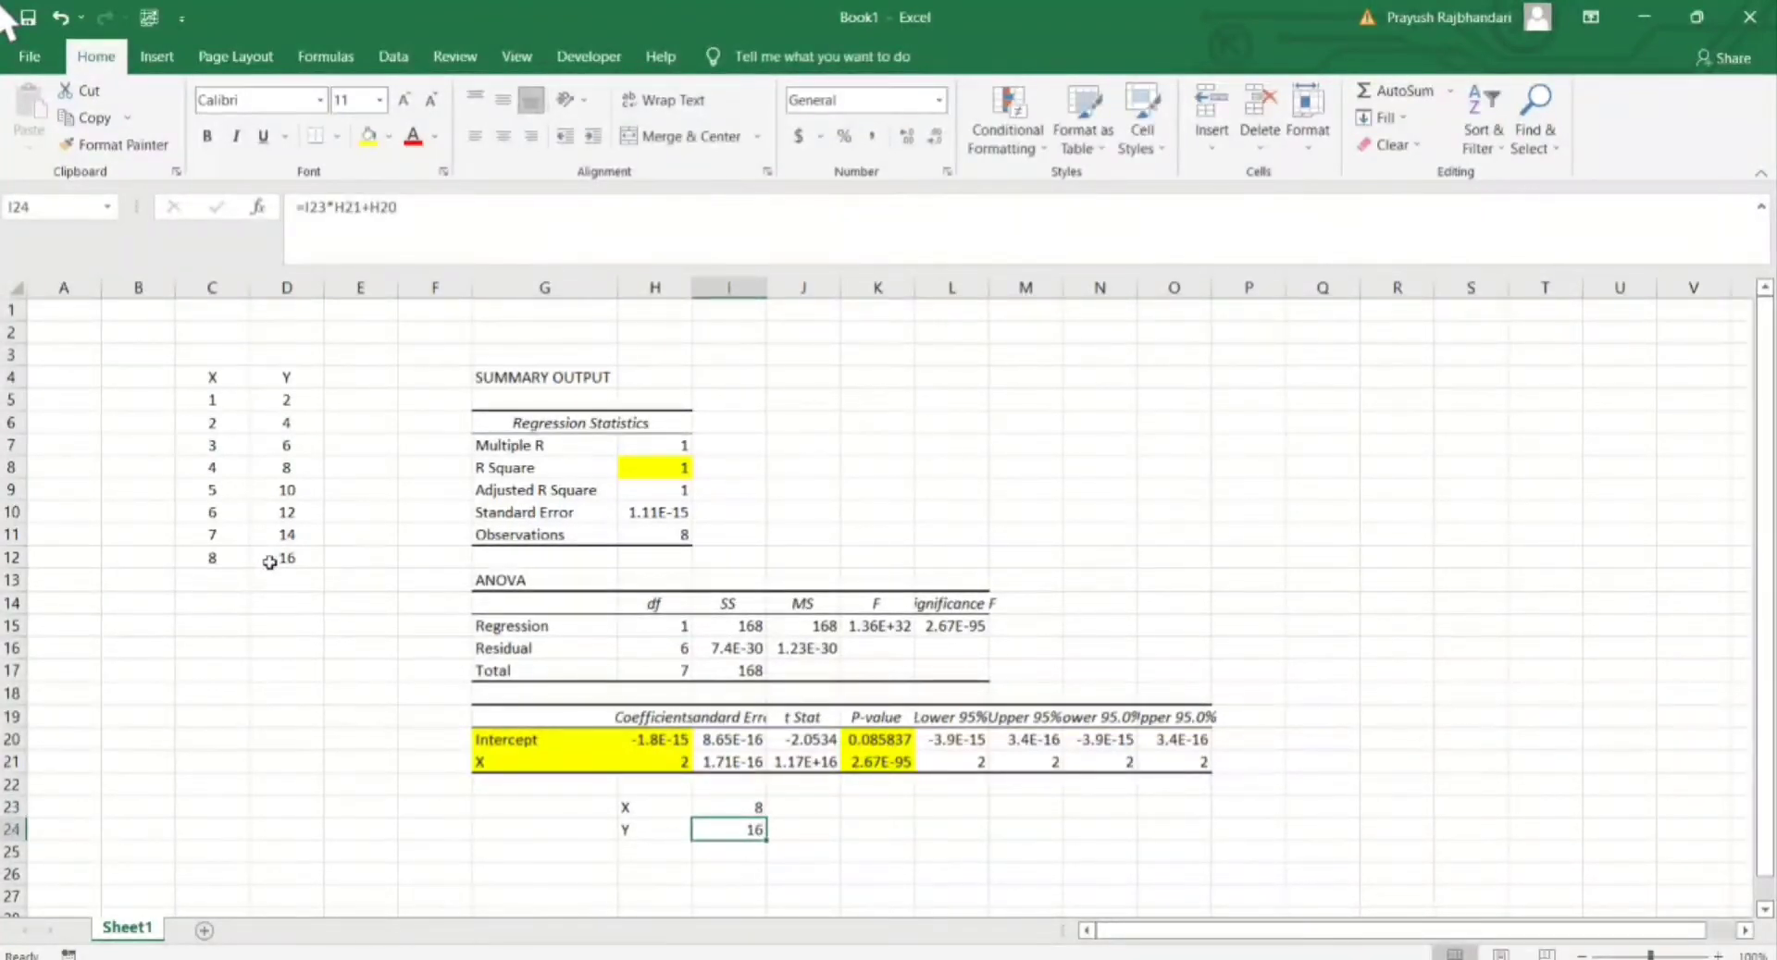
click(758, 806)
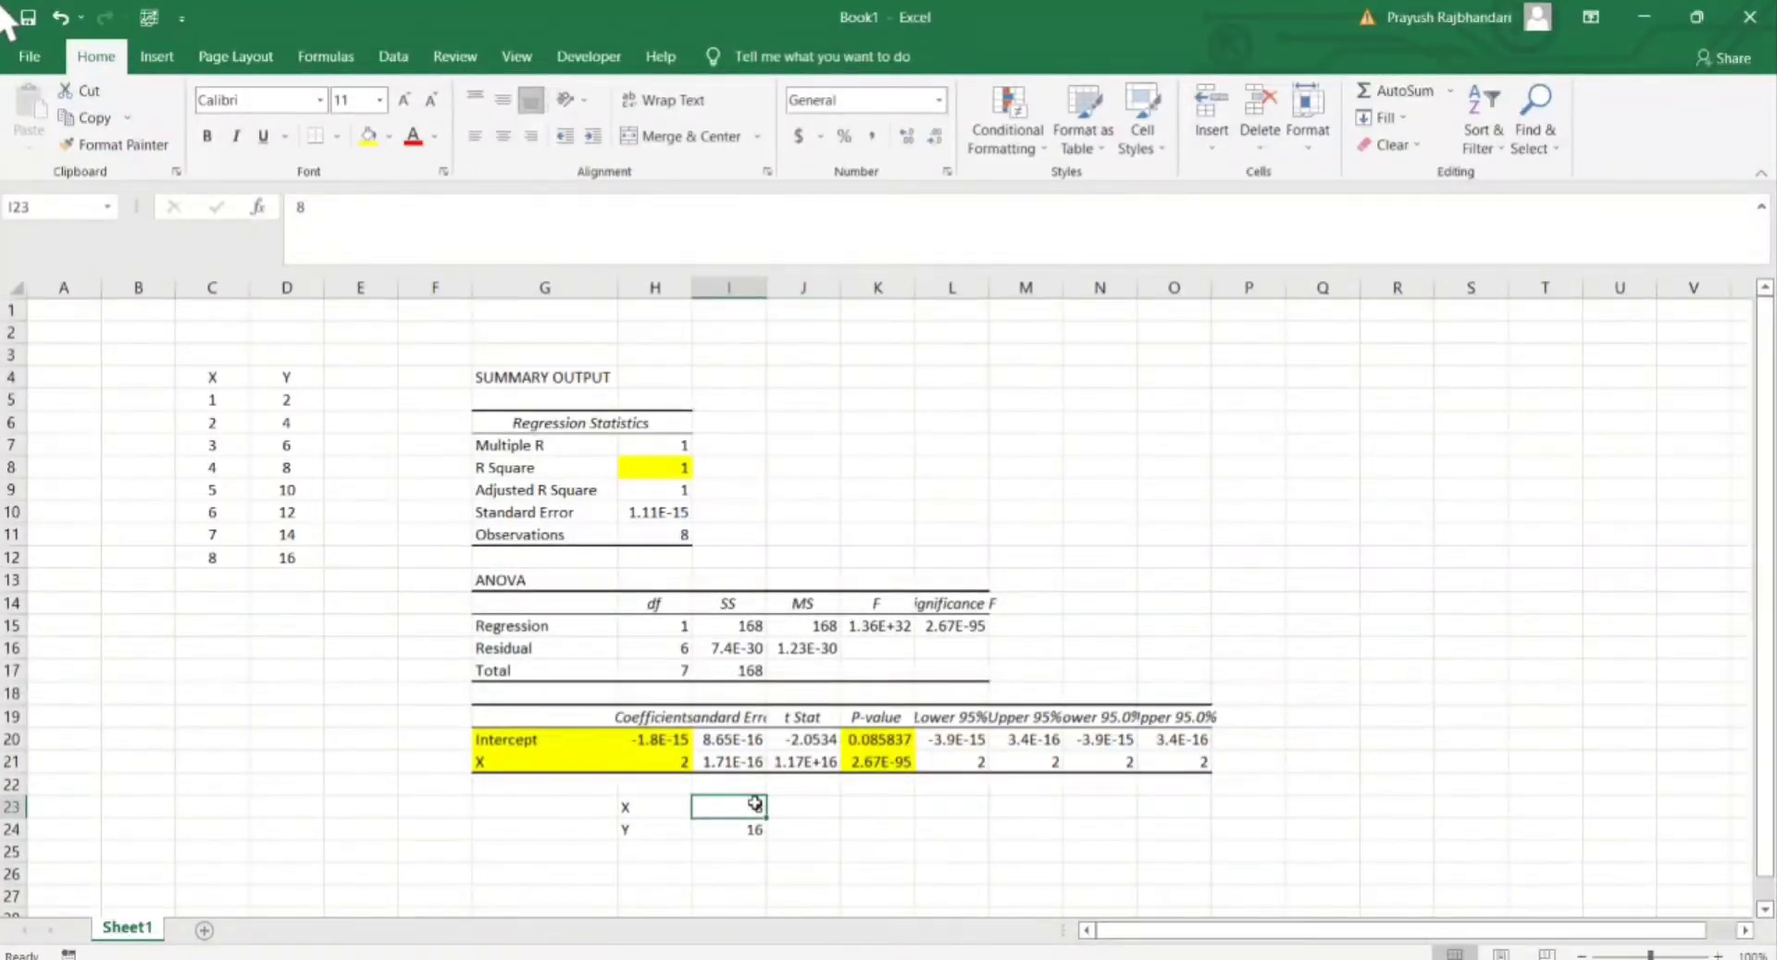
text(3.5)
key(Return)
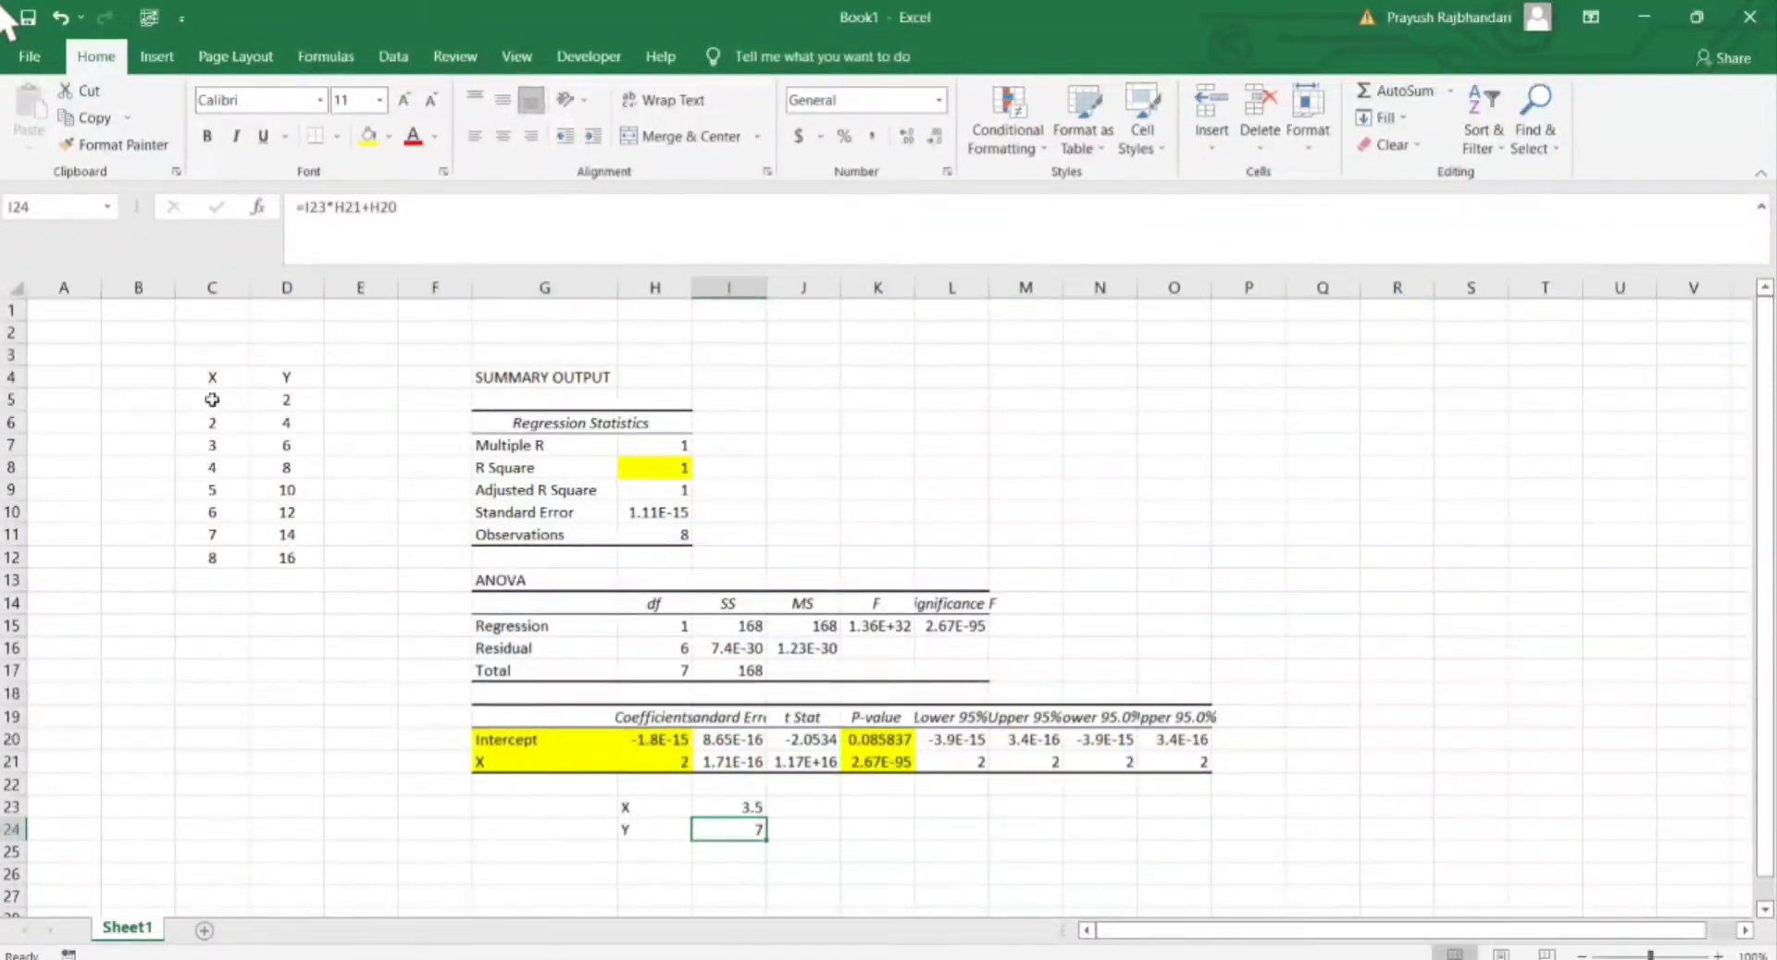
Replace the Y values in D5:D12 with 3, 5, 8, 9, 6, 5, 2 and 3
click(285, 402)
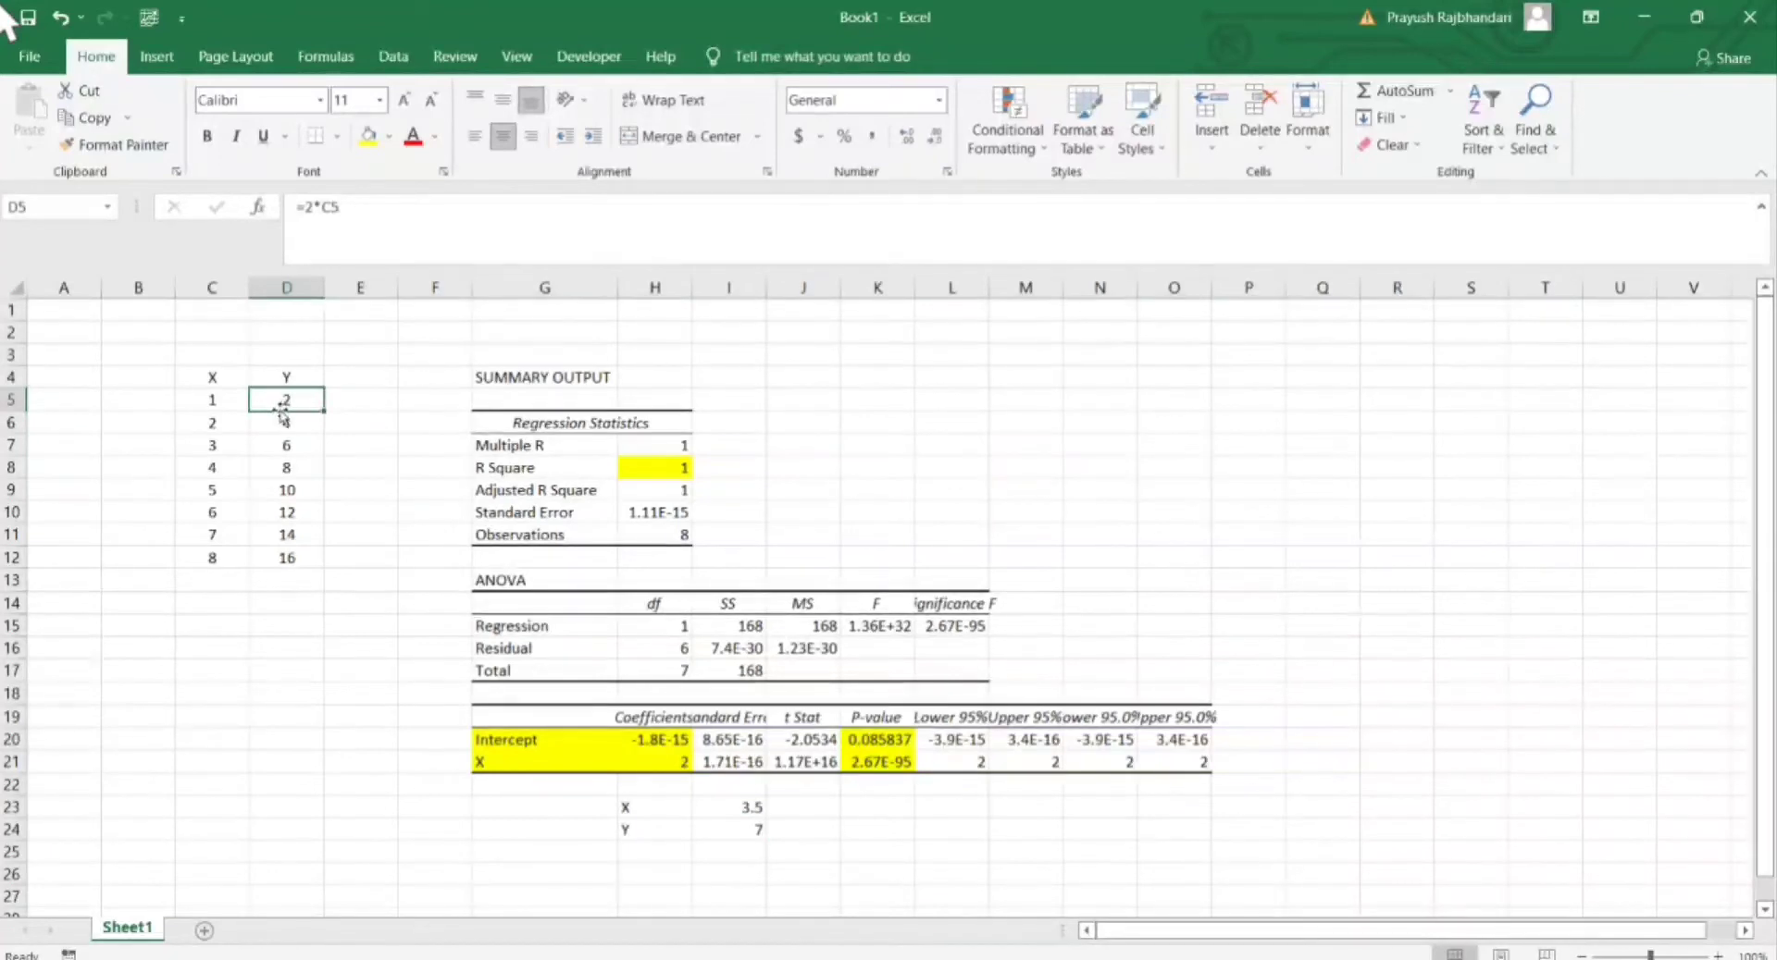
key(F2)
text(+1)
key(Return)
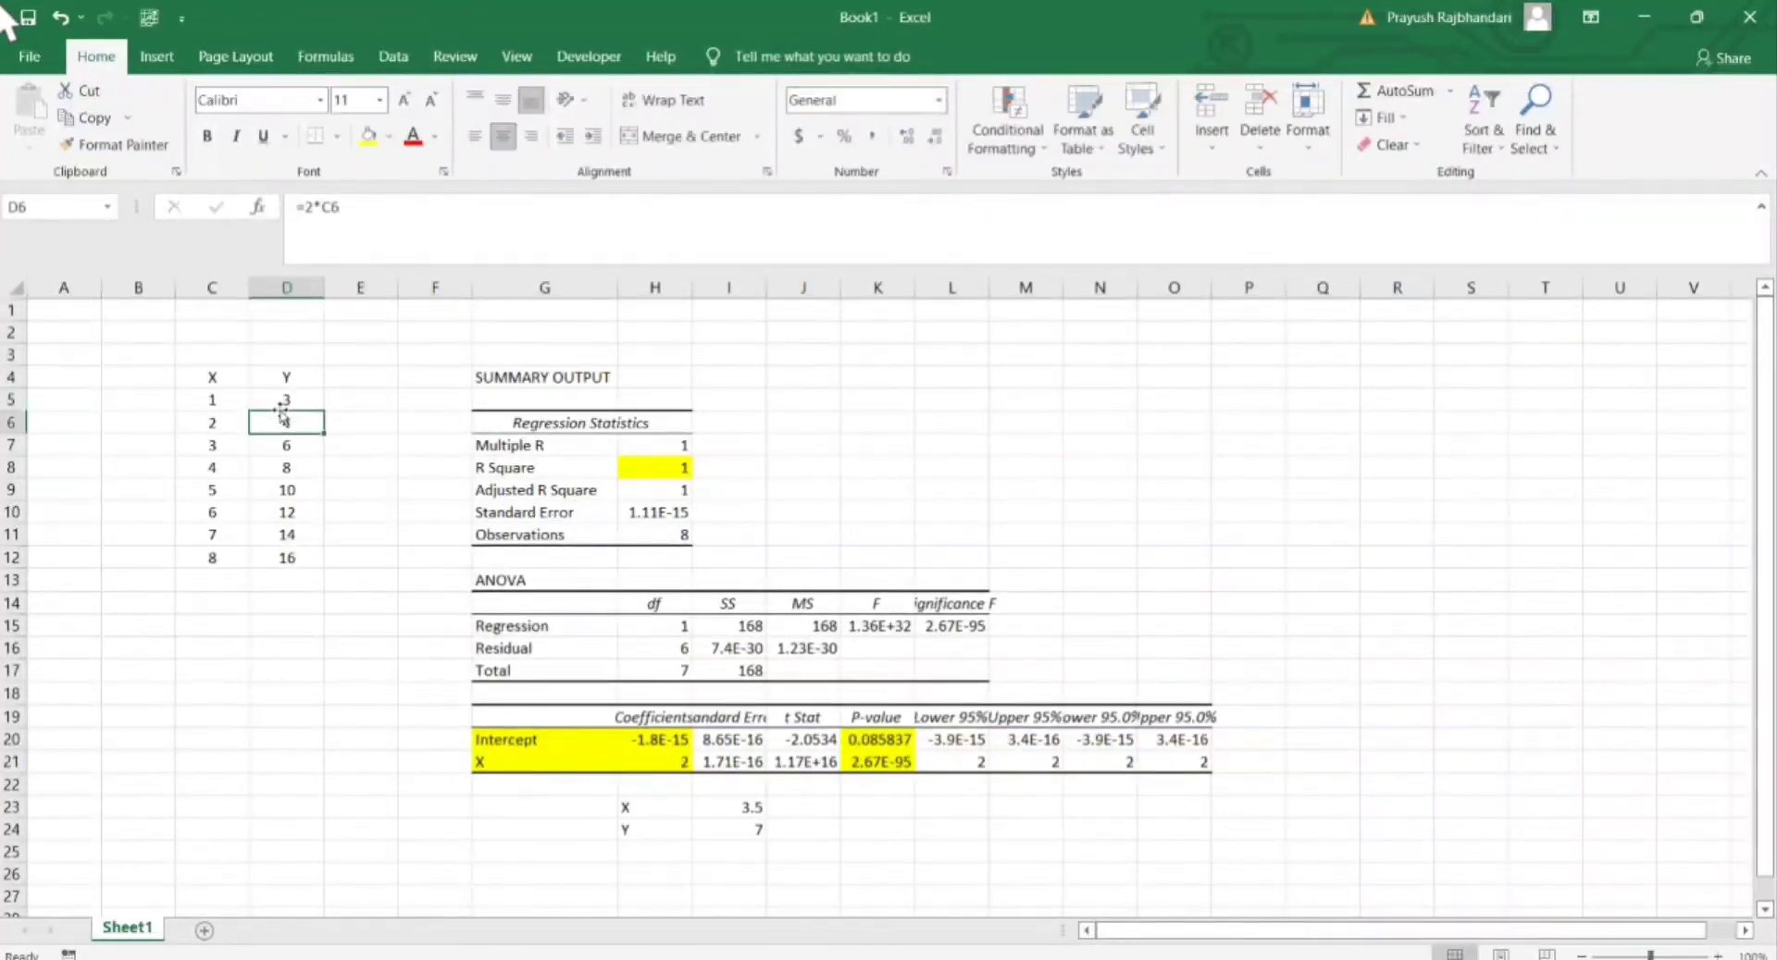
text(5)
key(Return)
text(8)
key(Return)
text(9)
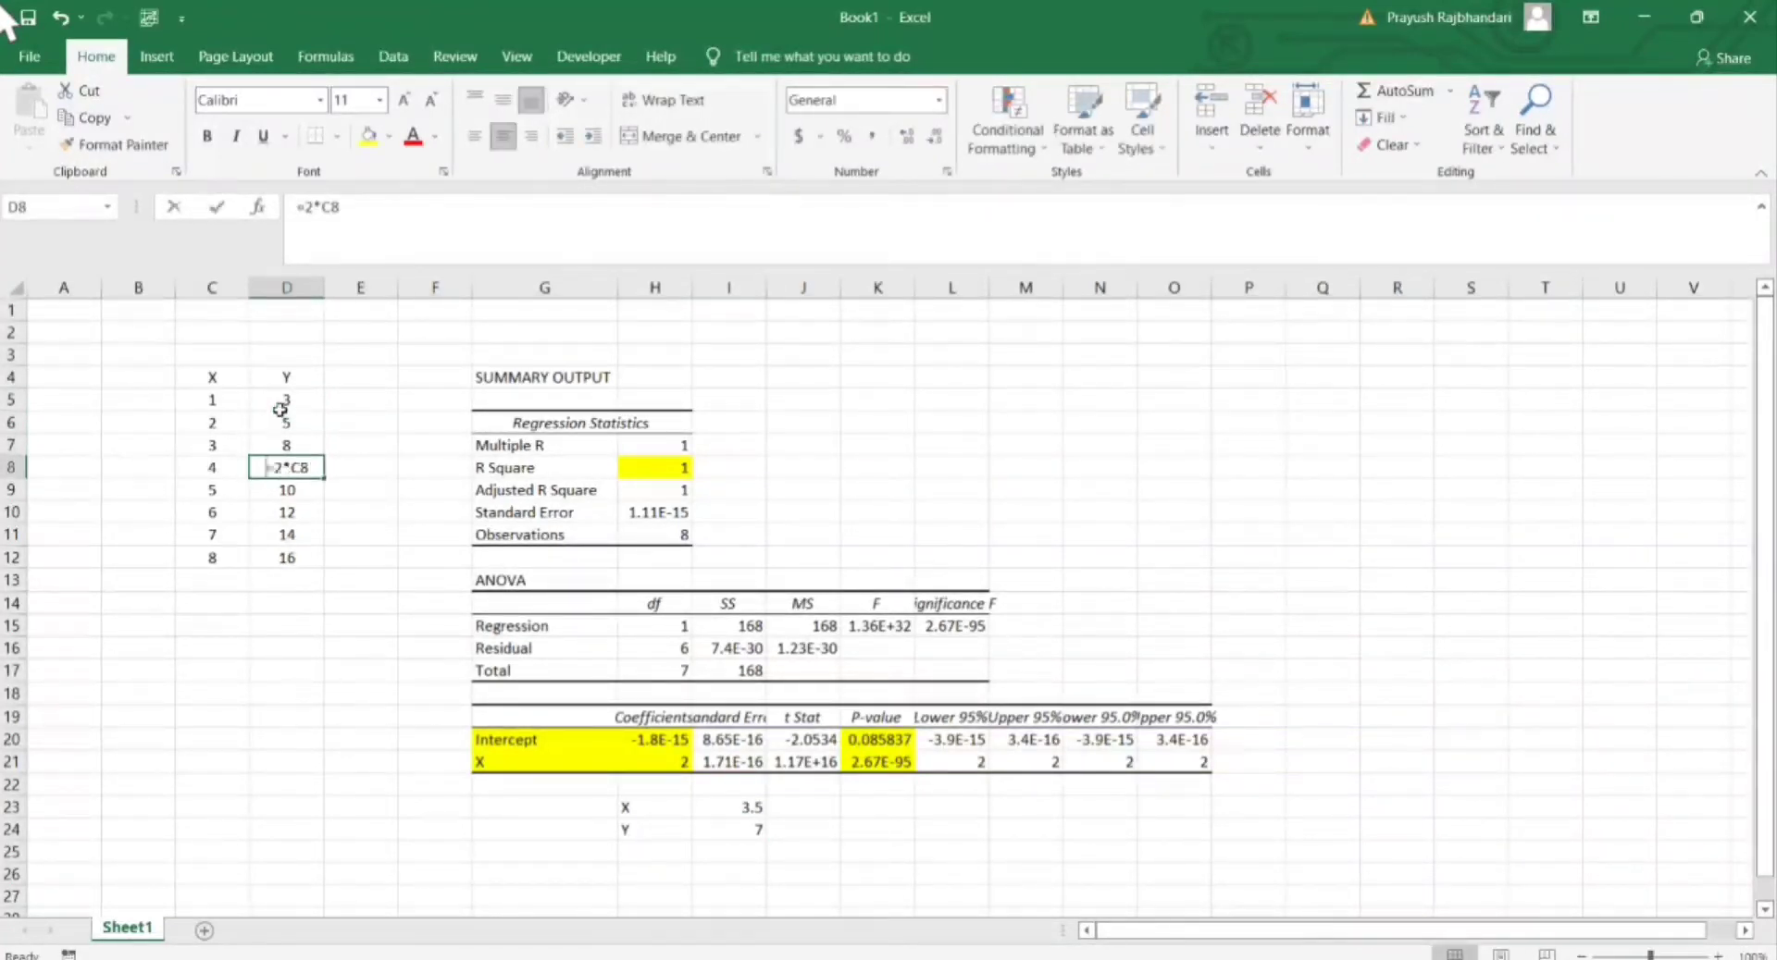
key(Return)
text(6)
key(Return)
text(5)
key(Return)
text(2)
key(Return)
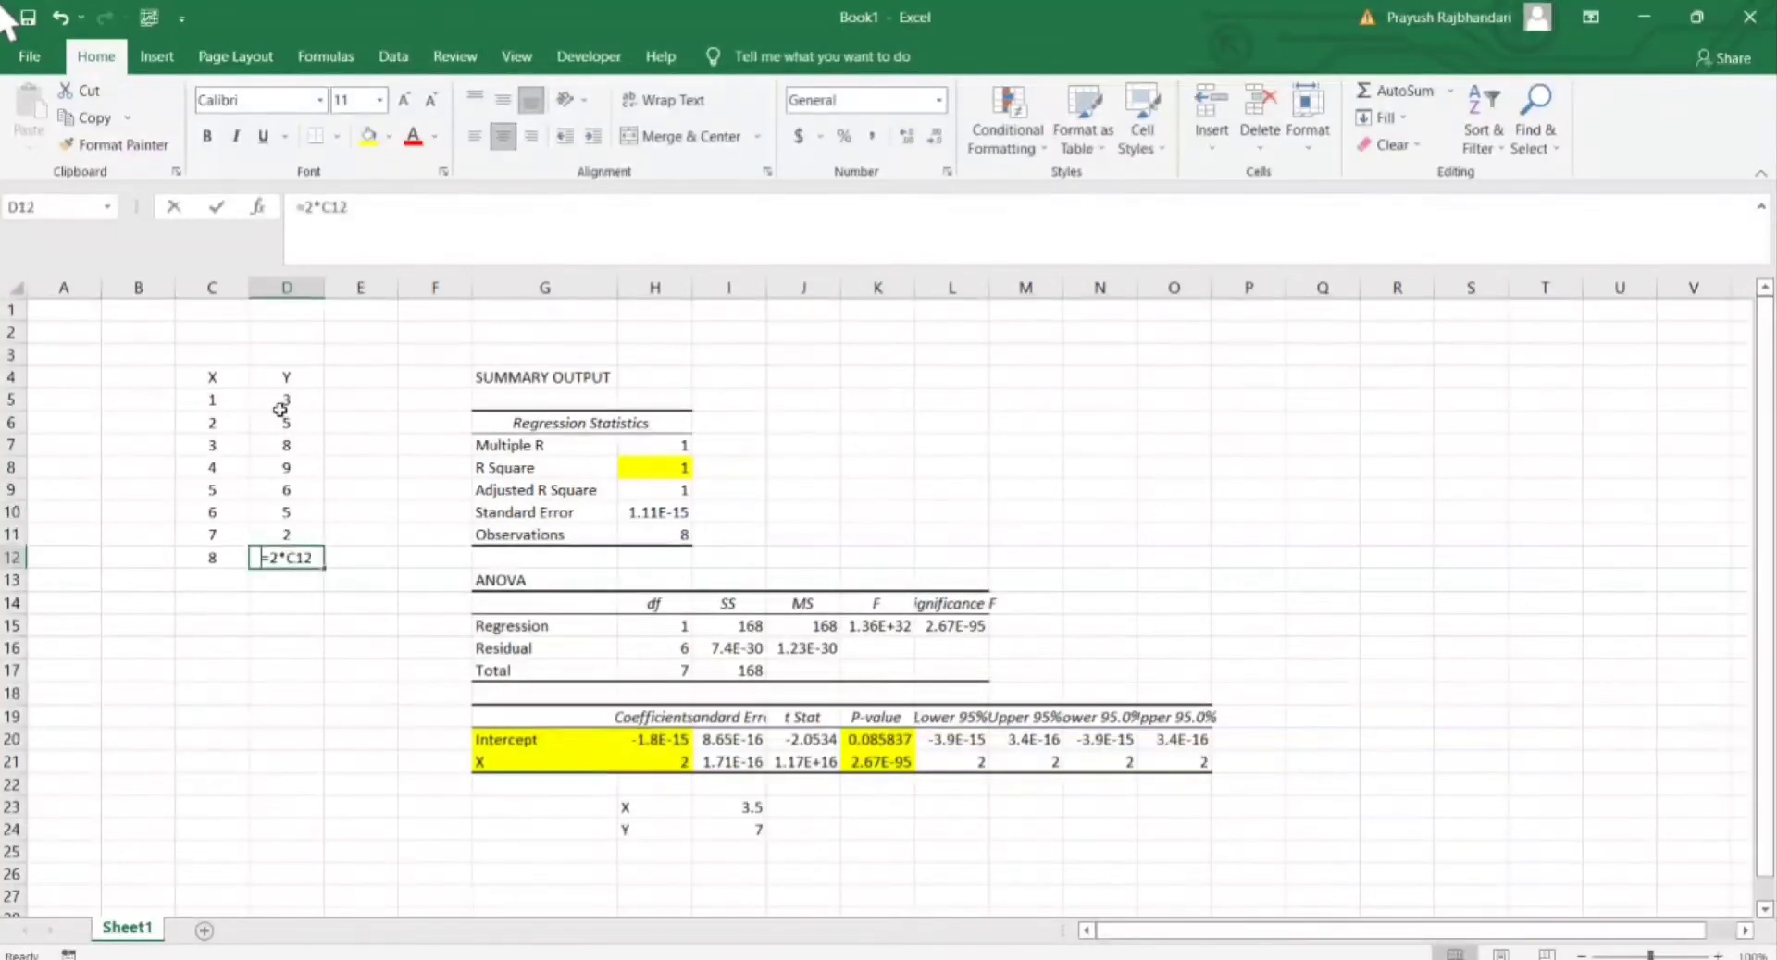
text(3)
key(Return)
Delete columns F through P, which hold the old regression output and prediction cells
drag(435, 286, 1248, 287)
right_click(734, 287)
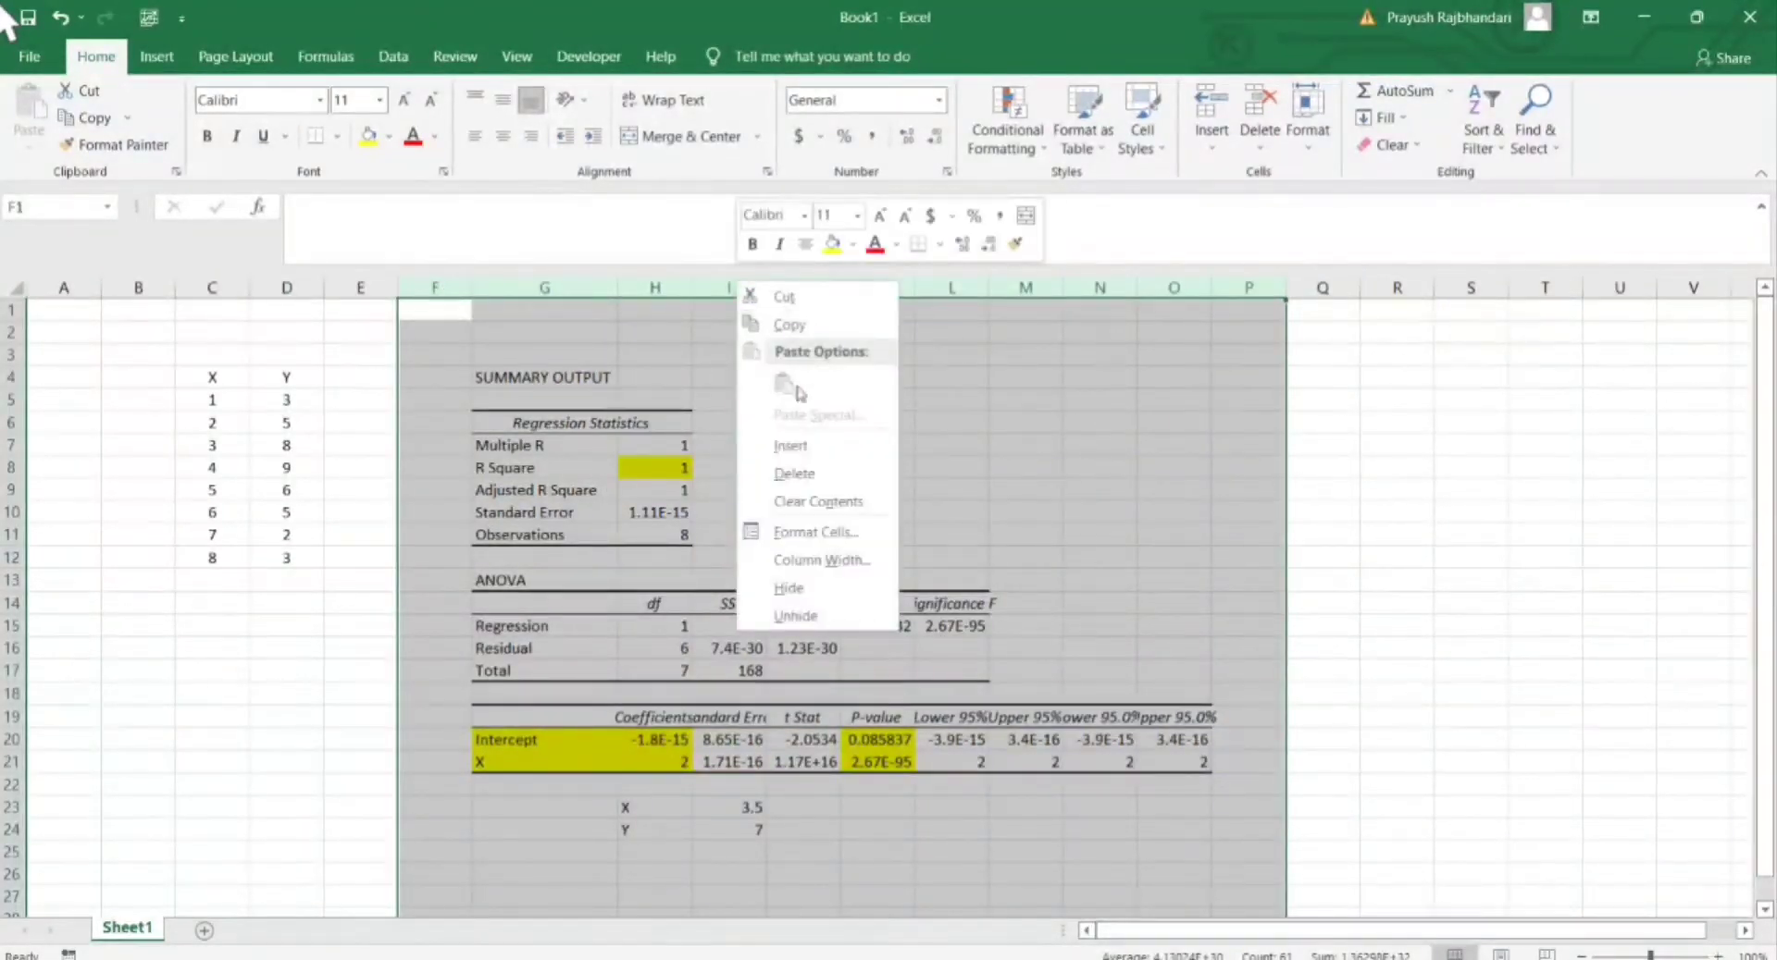
click(800, 477)
click(393, 489)
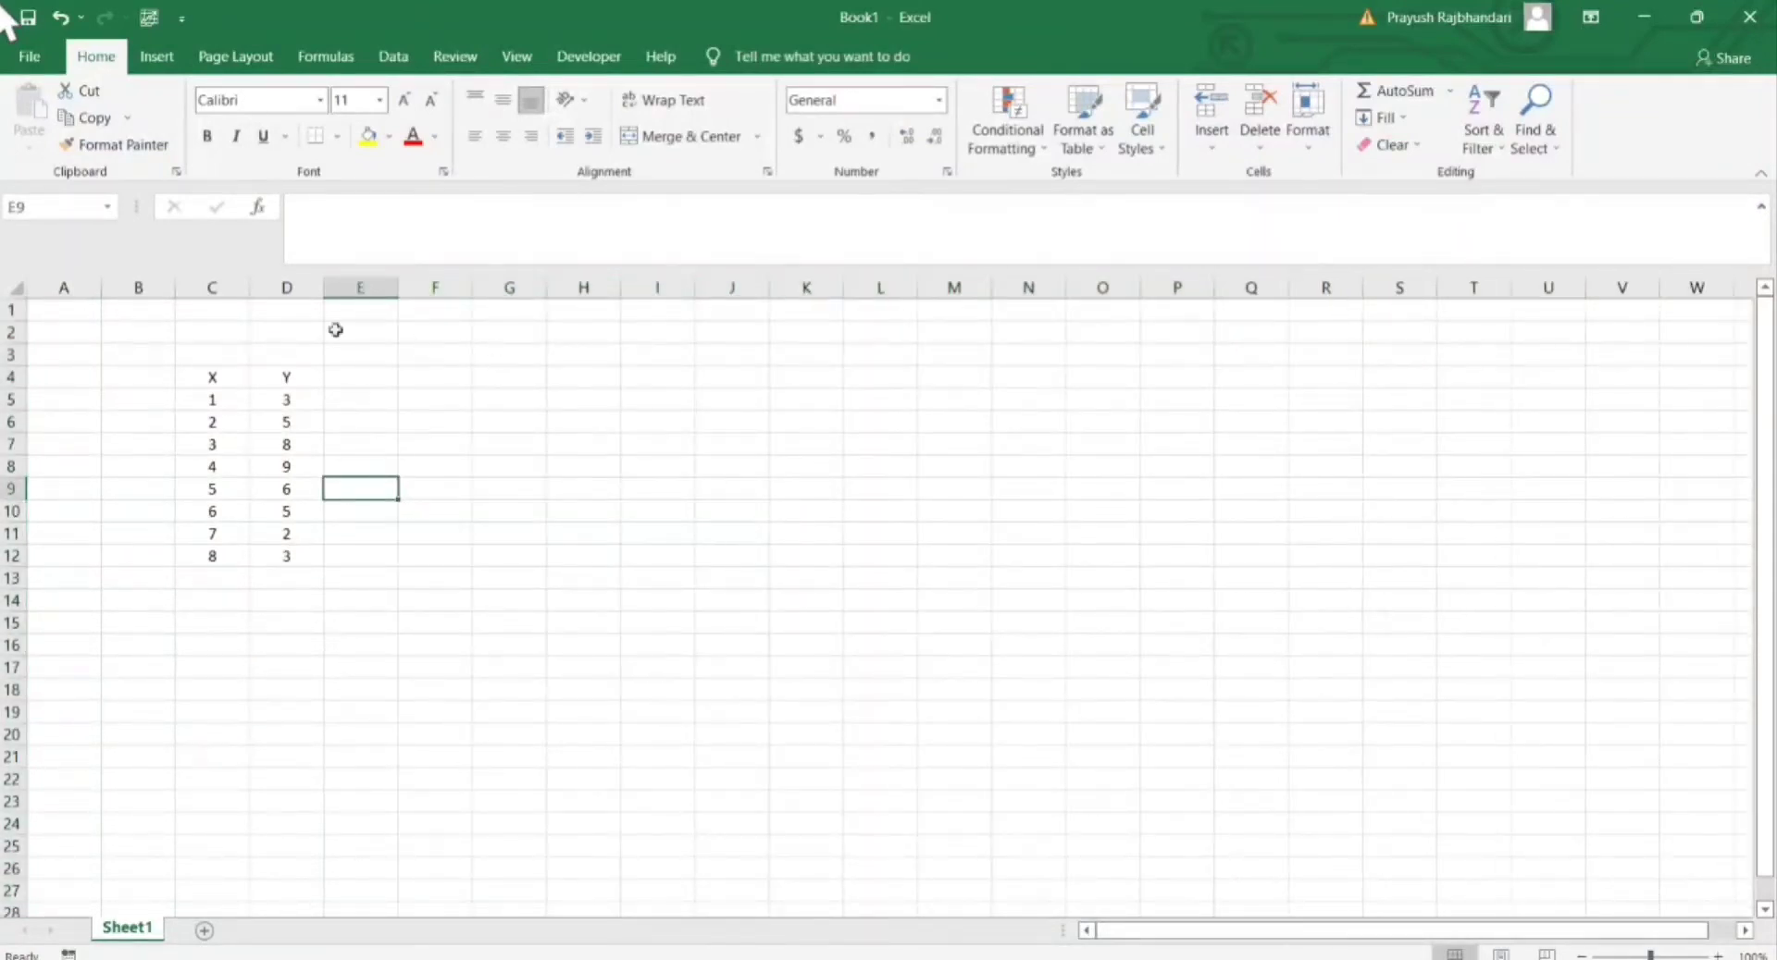
Set up a new Regression analysis with Y range D4:D12 and X range C4:C12
click(393, 57)
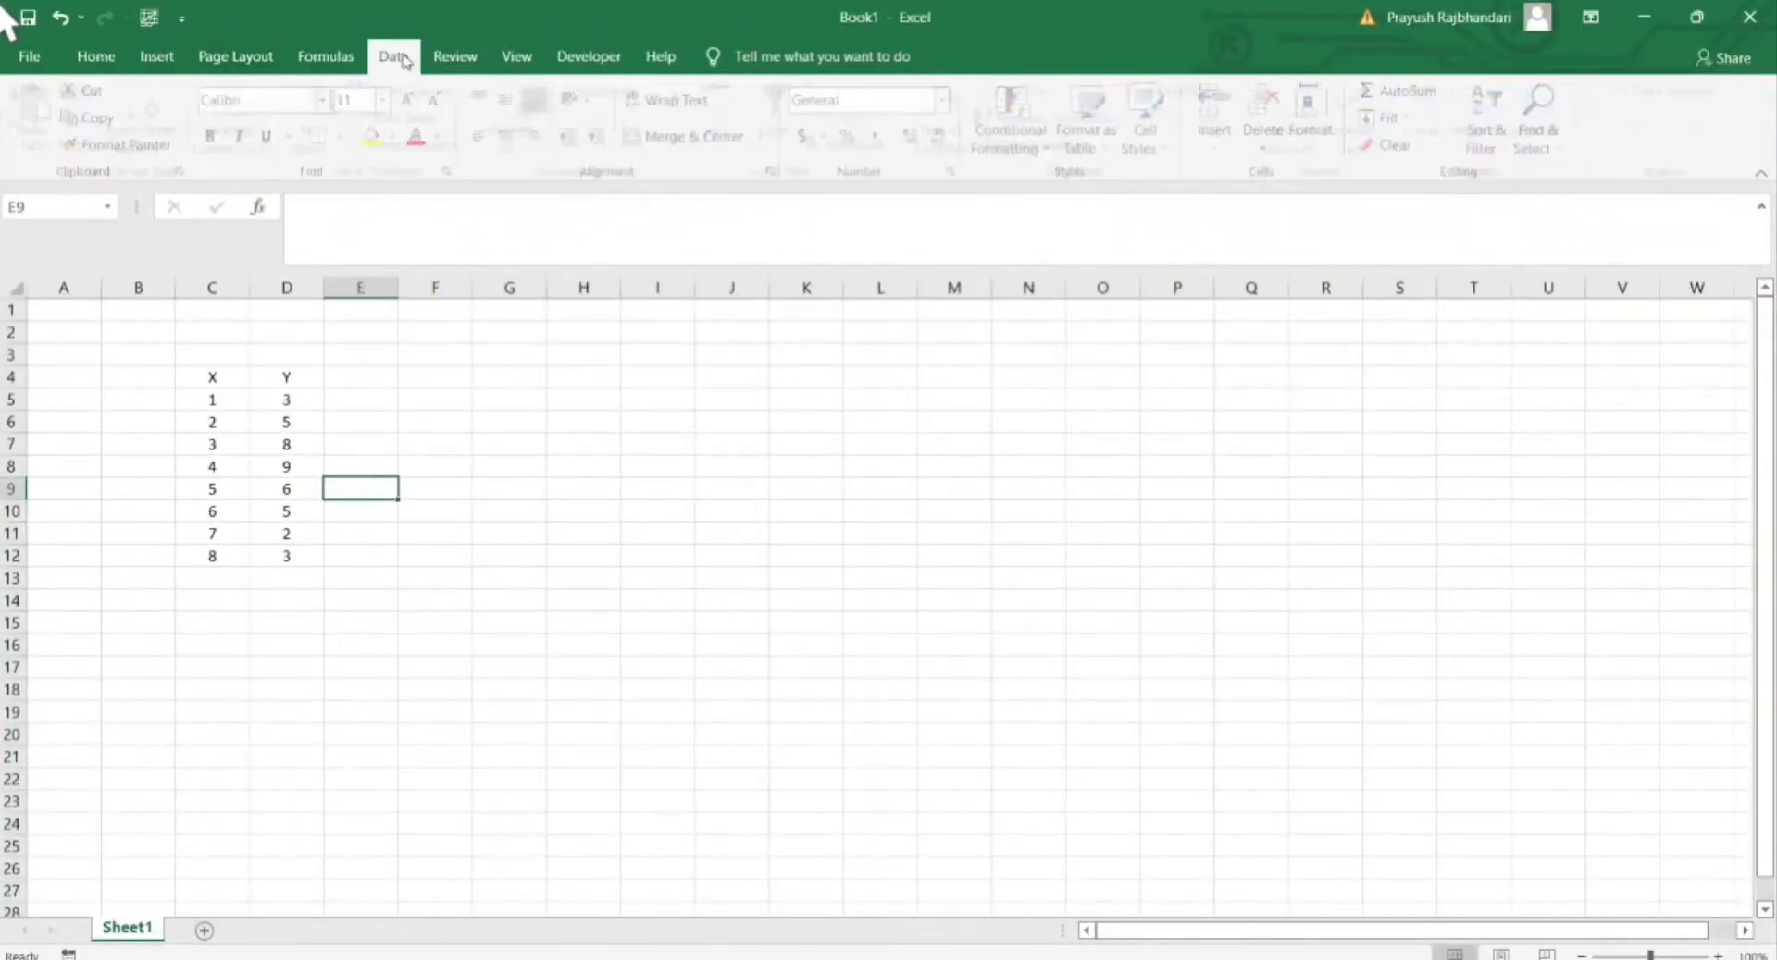
click(1675, 91)
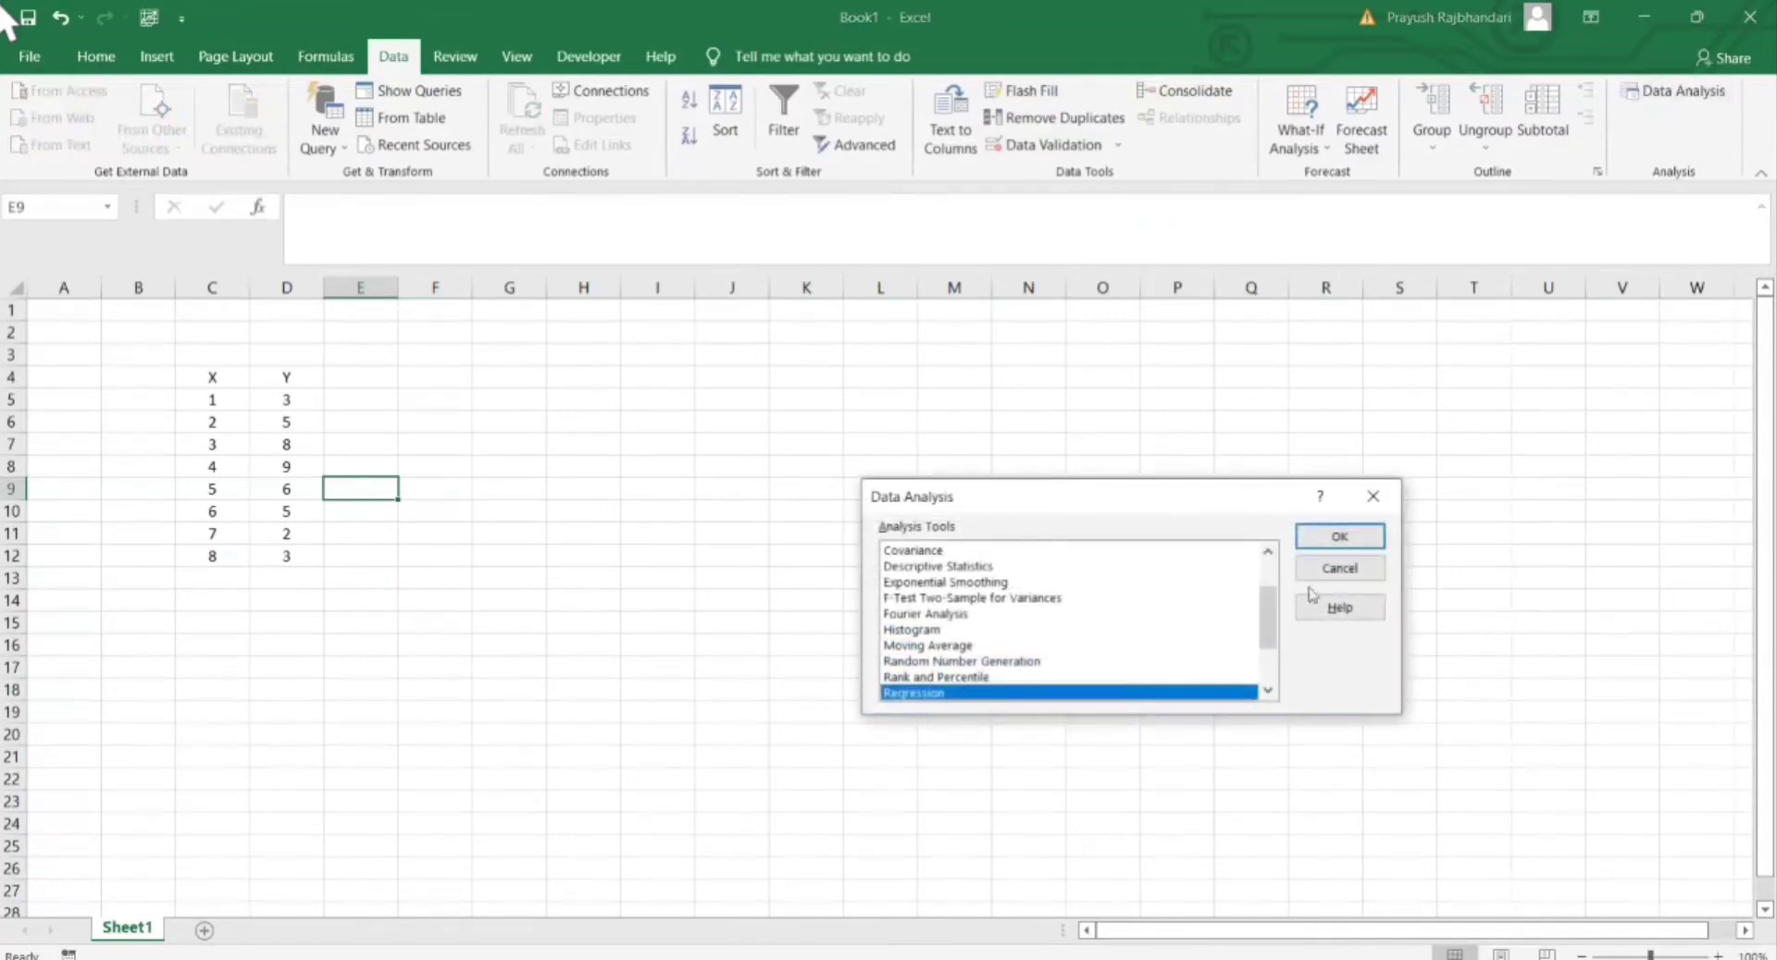
click(1344, 537)
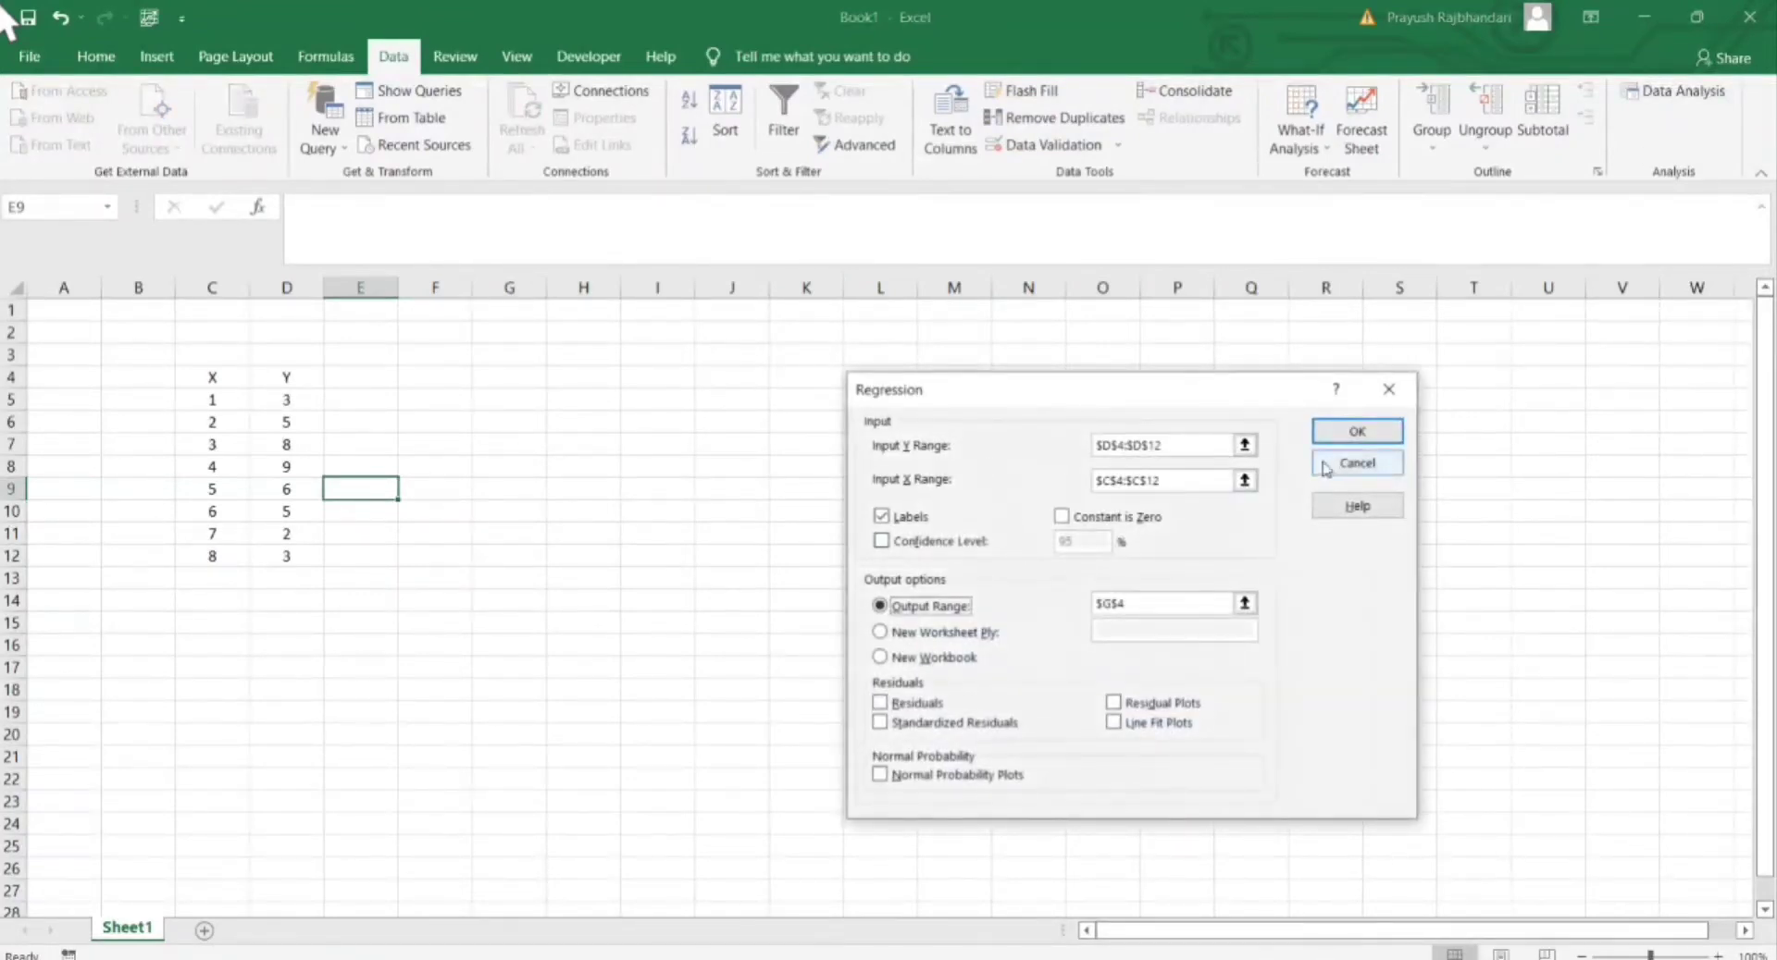
click(1272, 442)
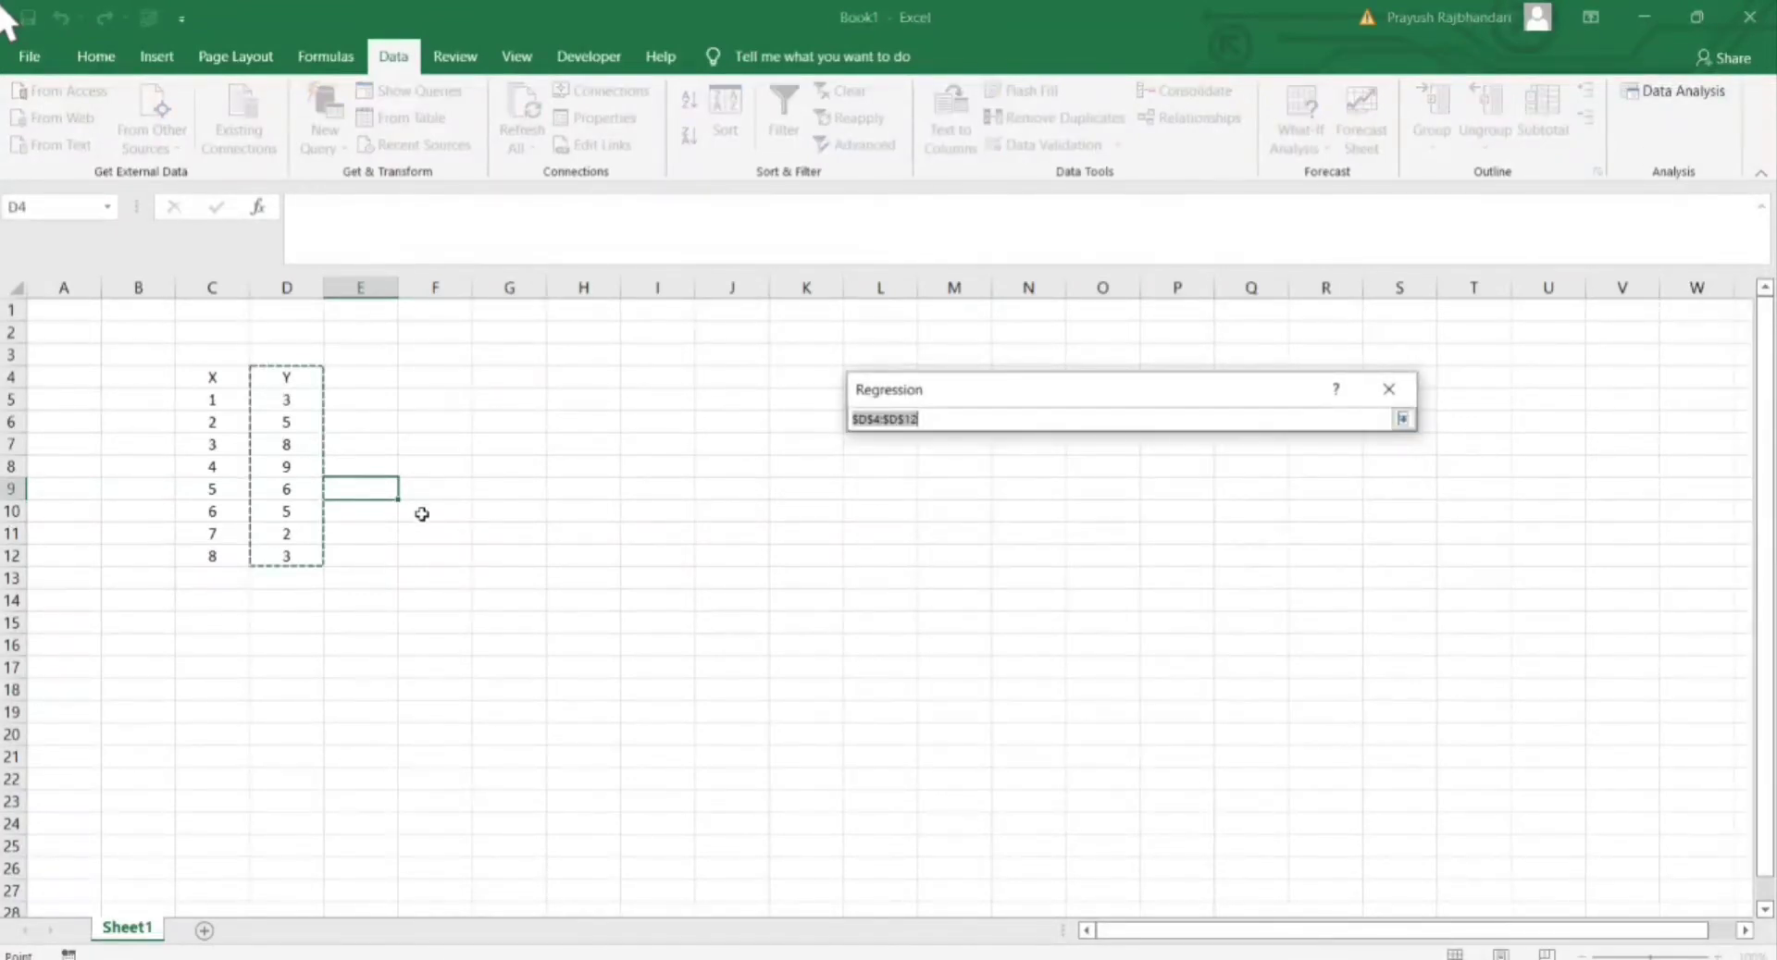
key(Return)
click(1244, 480)
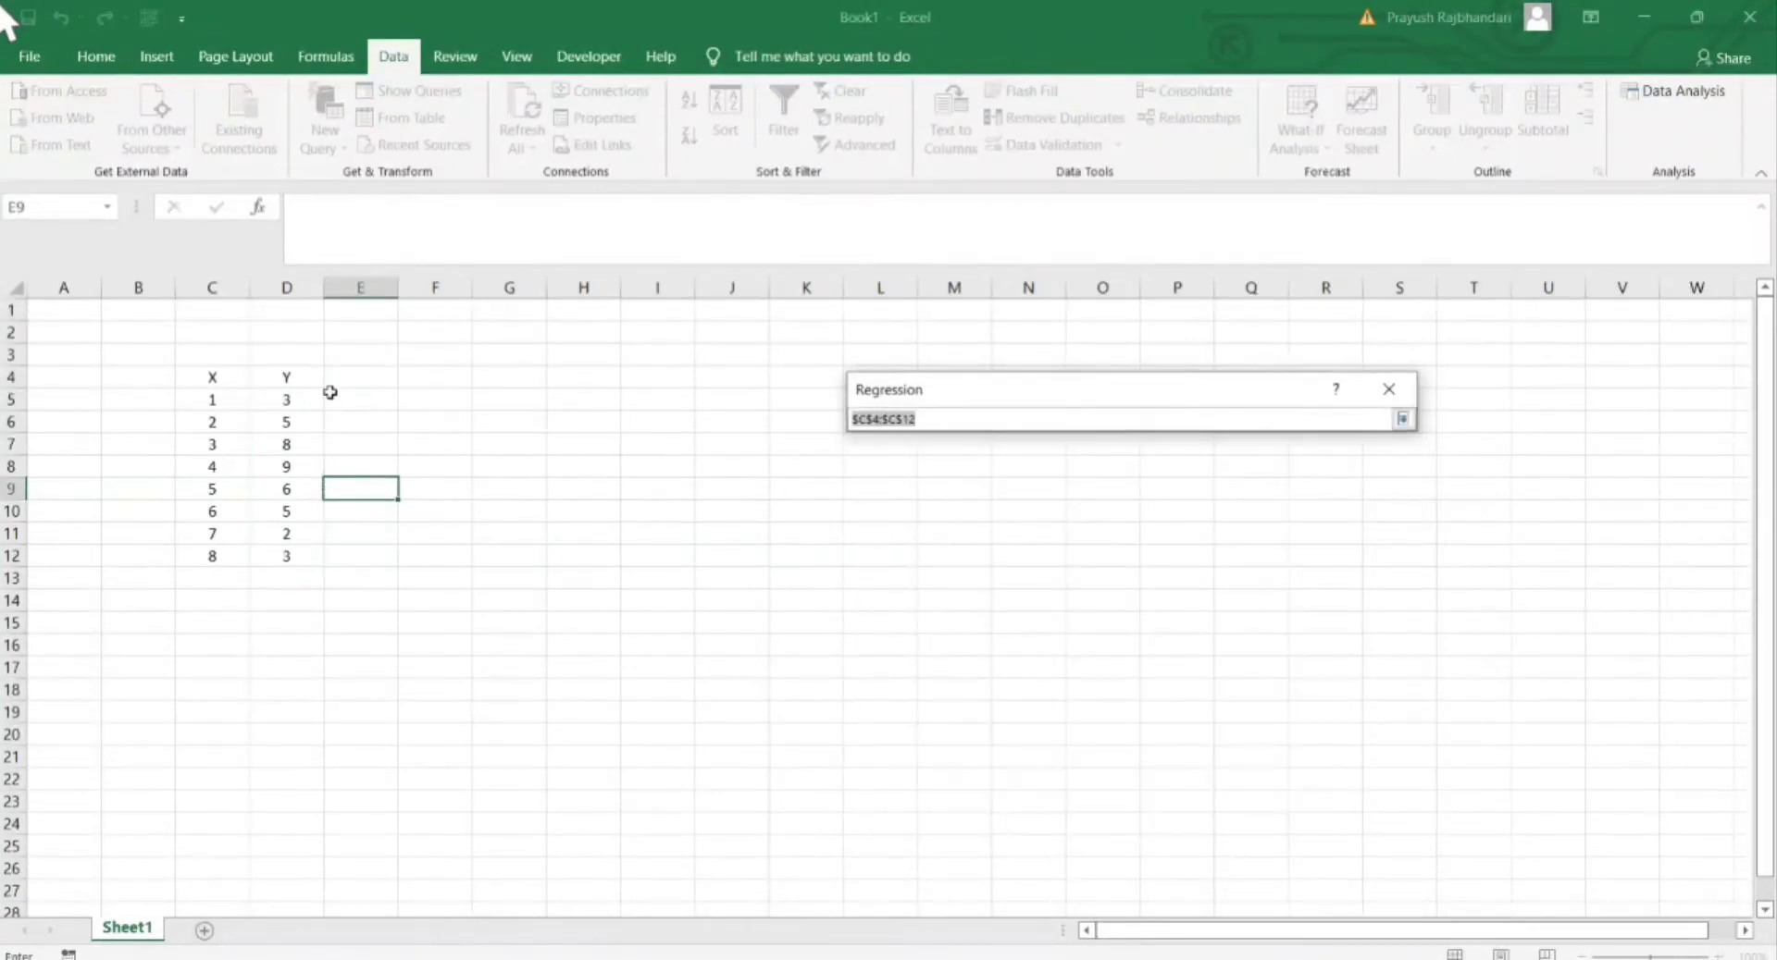
drag(196, 377, 212, 555)
key(Return)
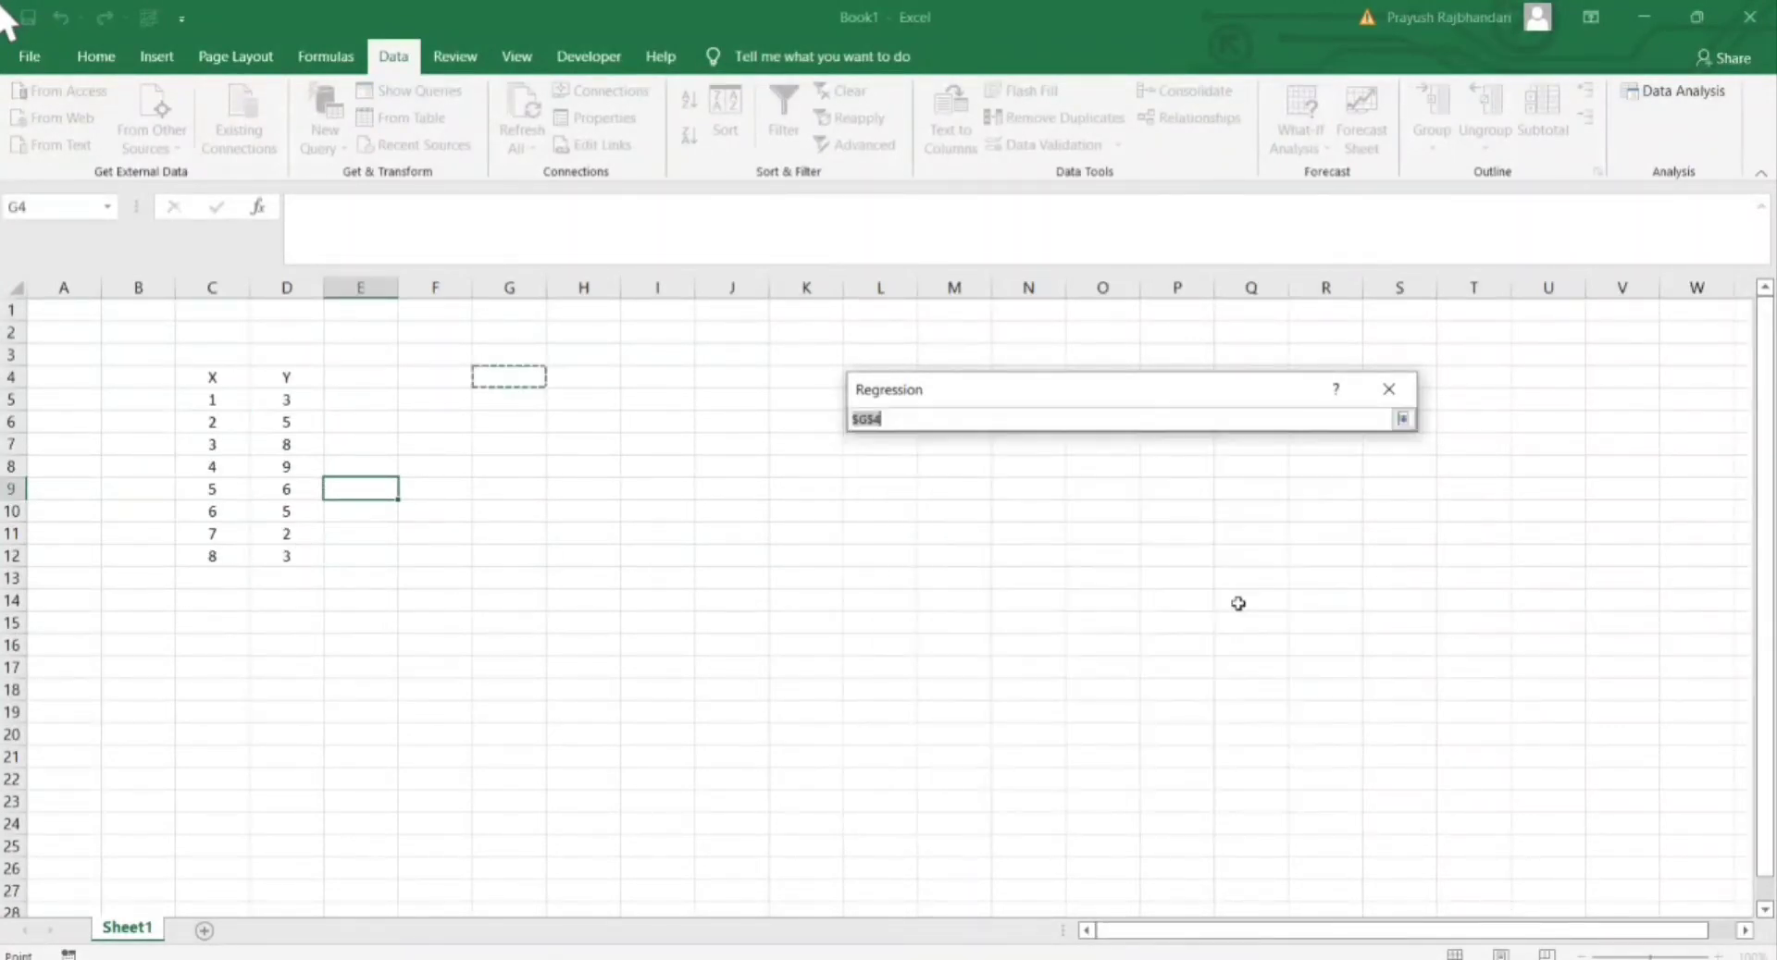
Run the regression with the output range set to cell F5, and autofit the width of column G
click(1245, 603)
click(441, 402)
key(Return)
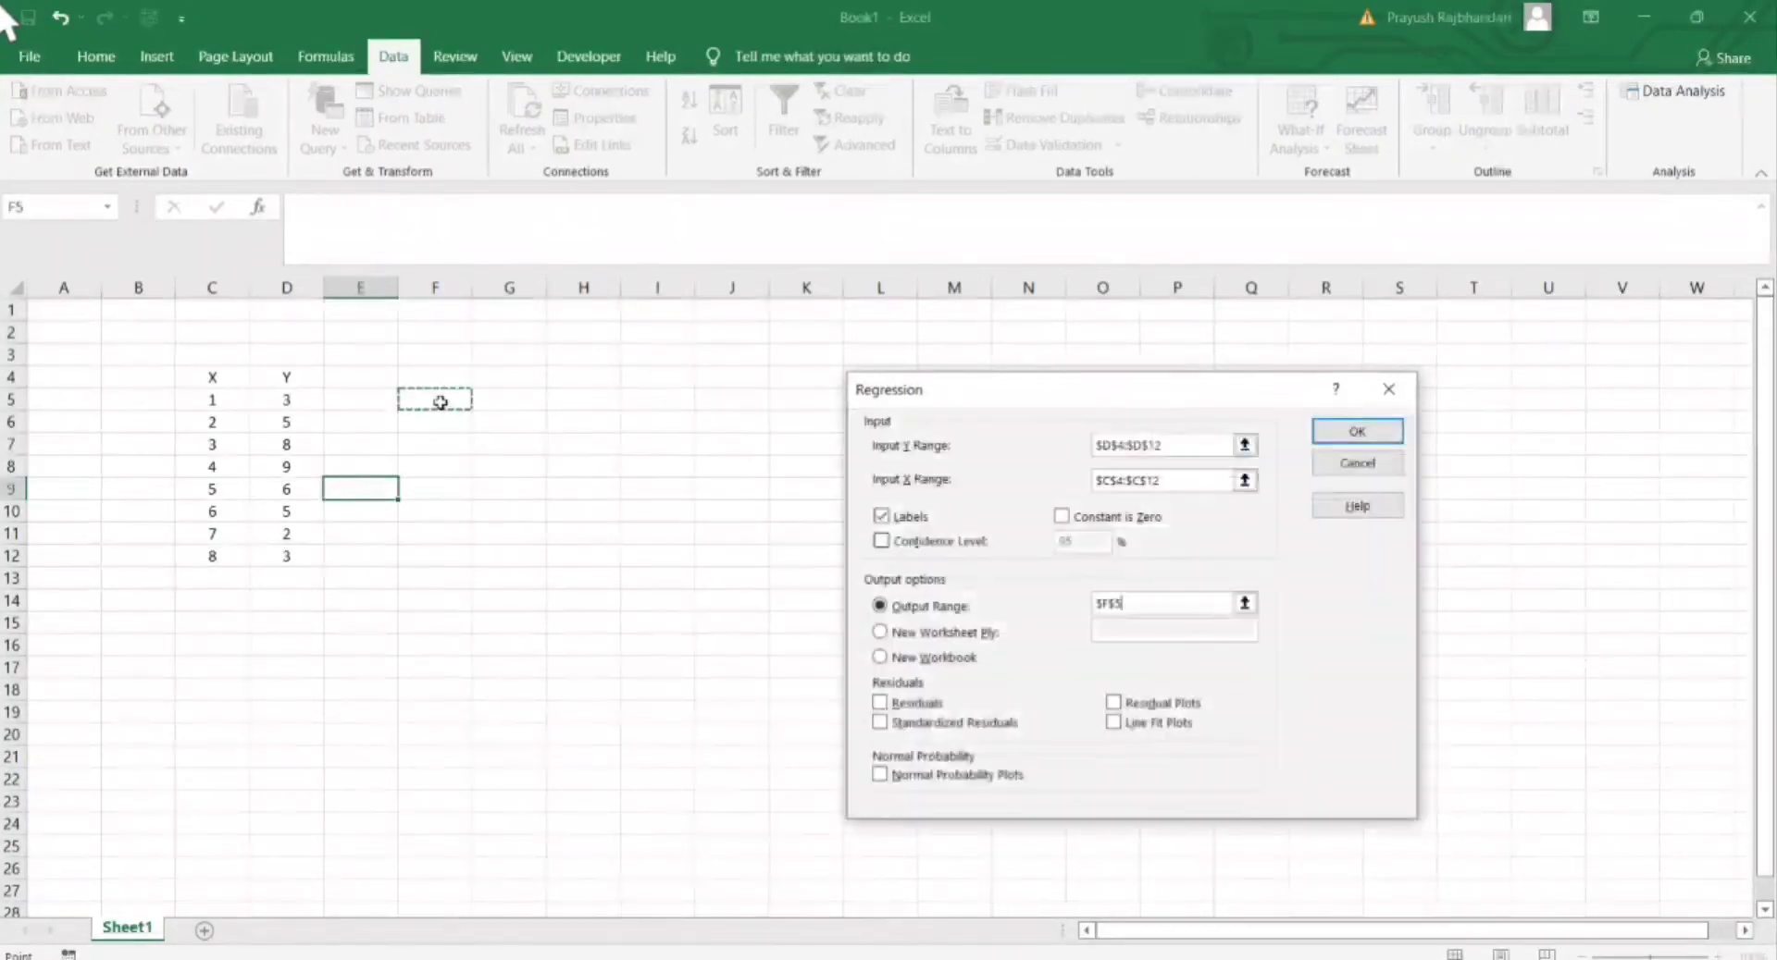
click(1357, 432)
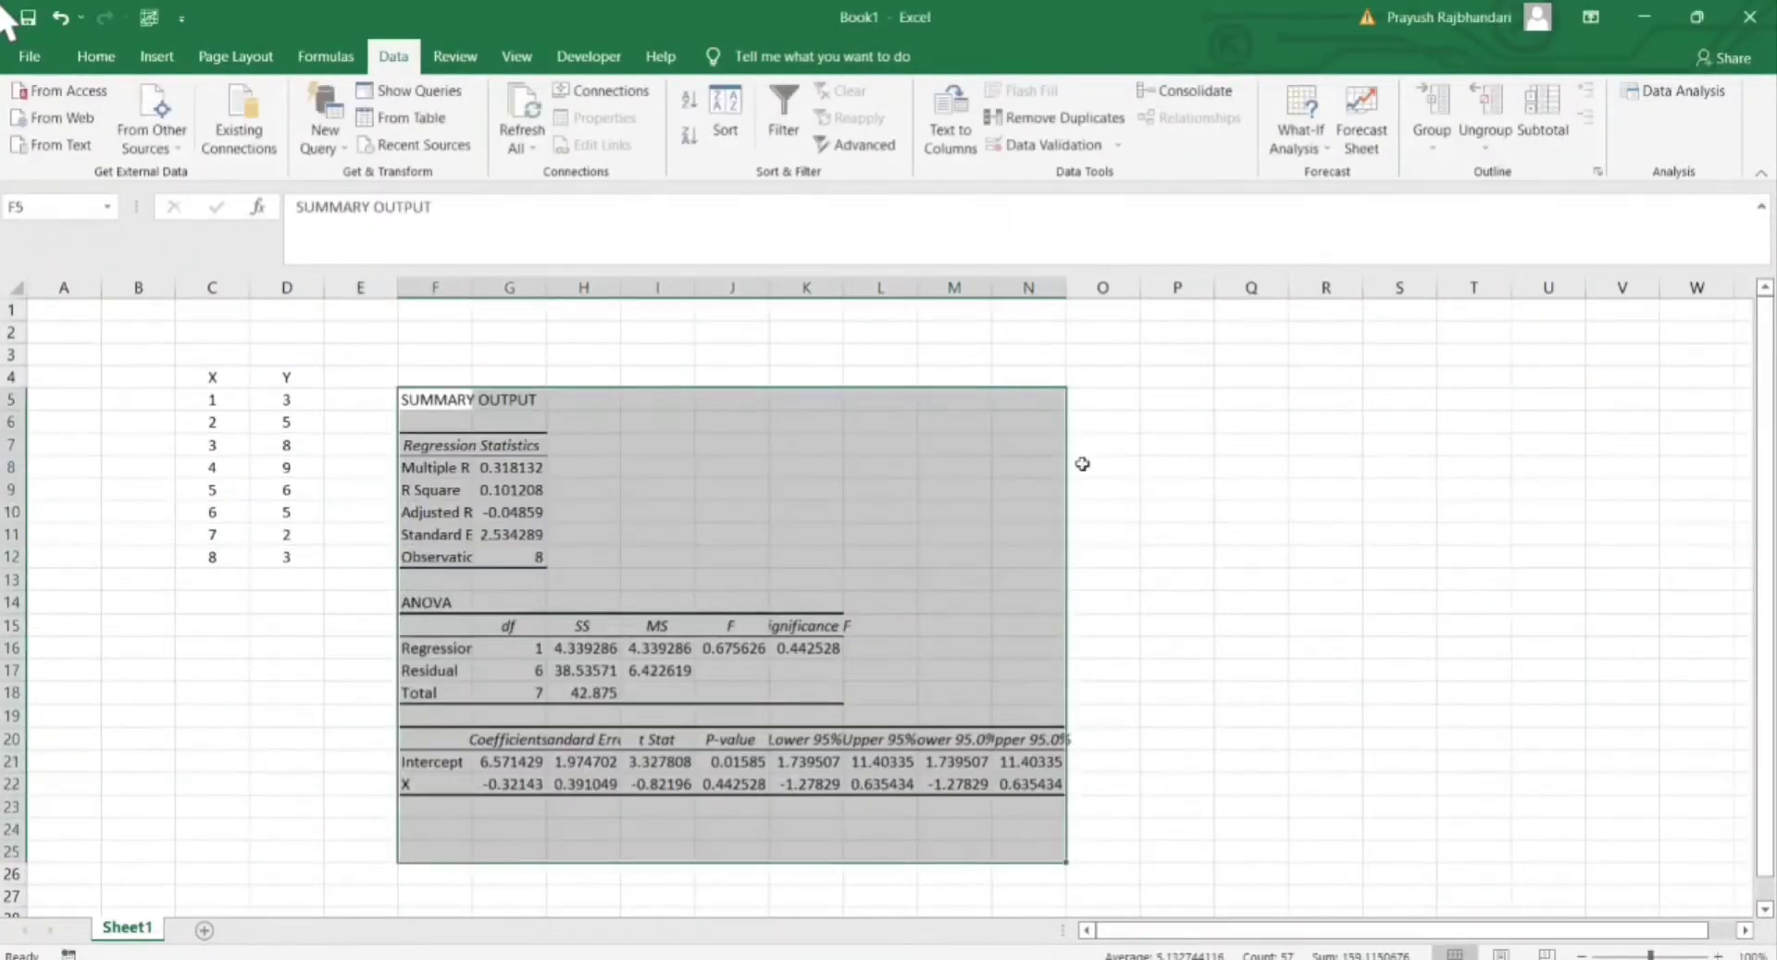
click(837, 466)
double_click(550, 286)
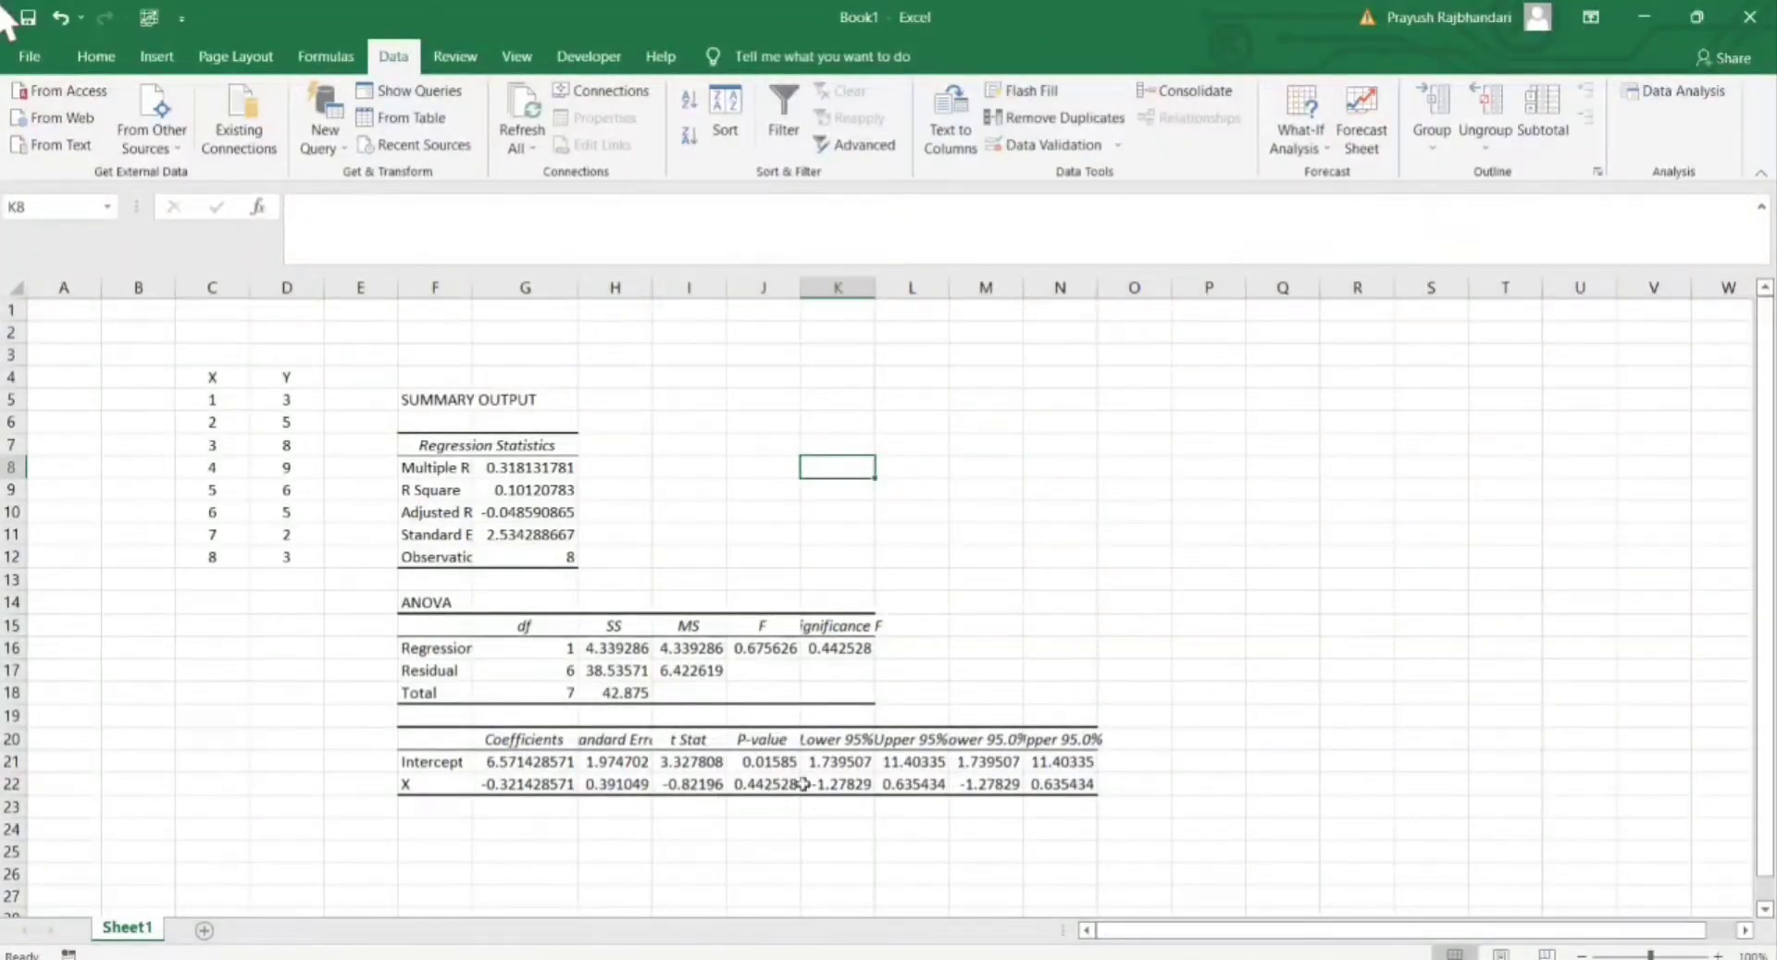
Add the labels X and Y in cells G24 and G25, and enter 1 as the X value in H24
click(503, 832)
text(X)
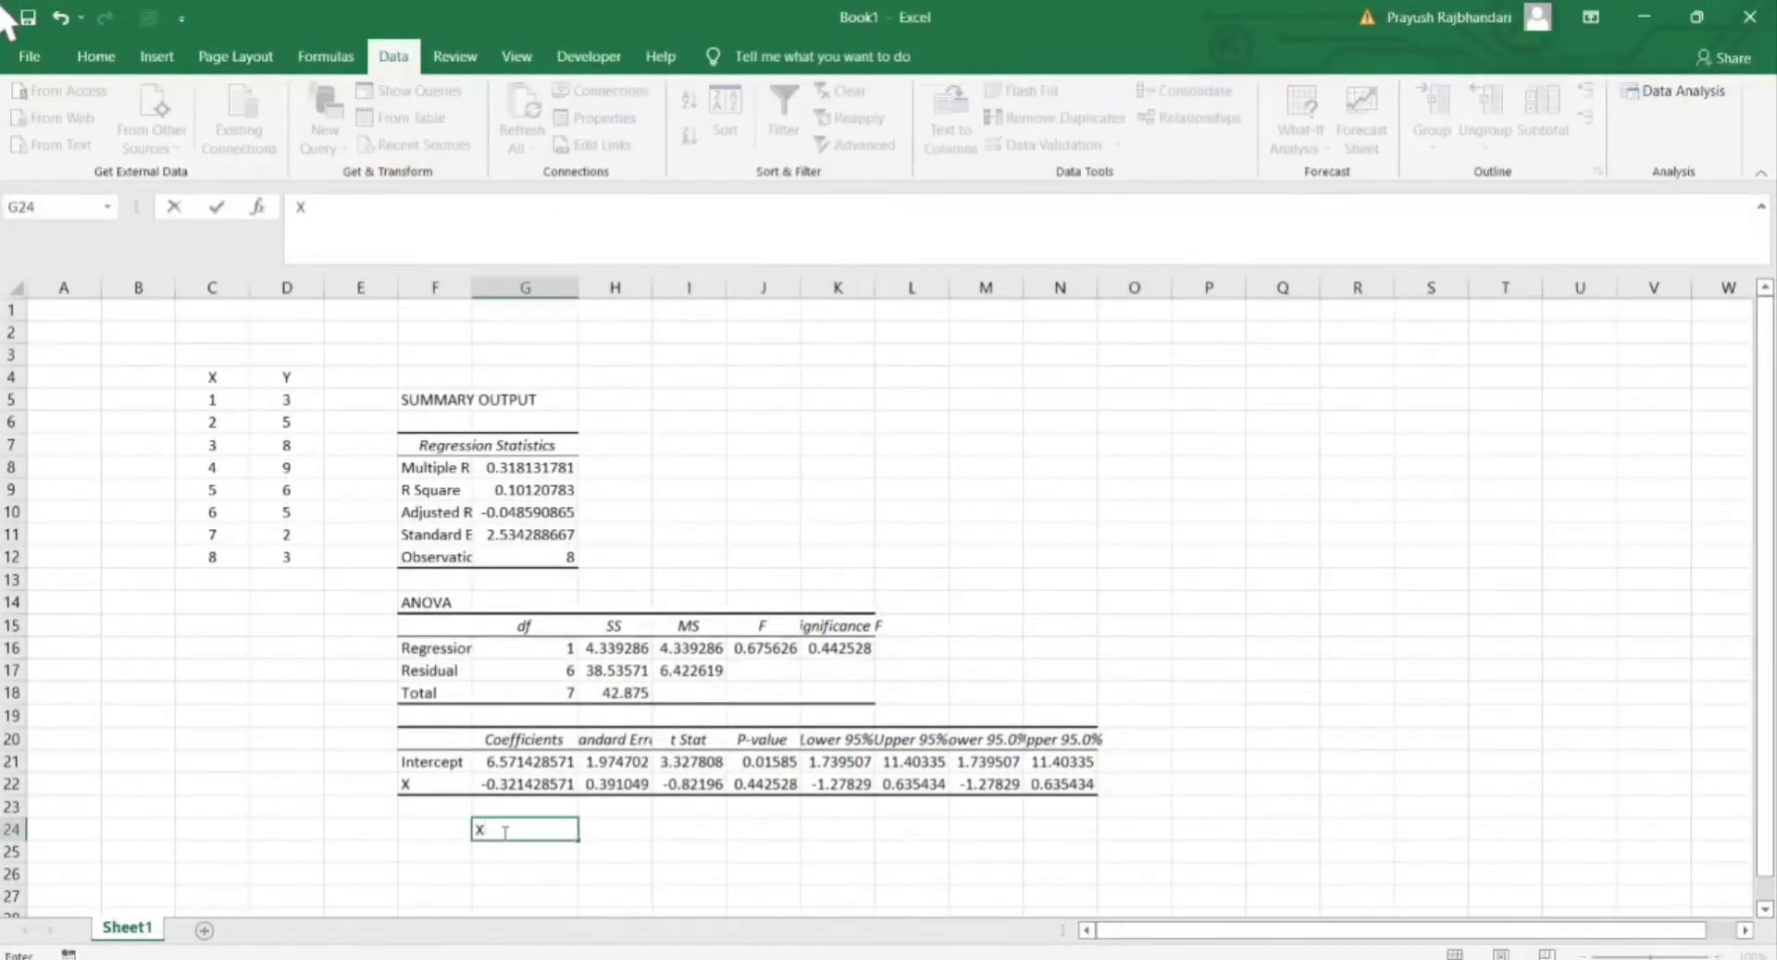
key(Return)
text(Y)
key(Return)
key(Up)
key(Up)
key(Right)
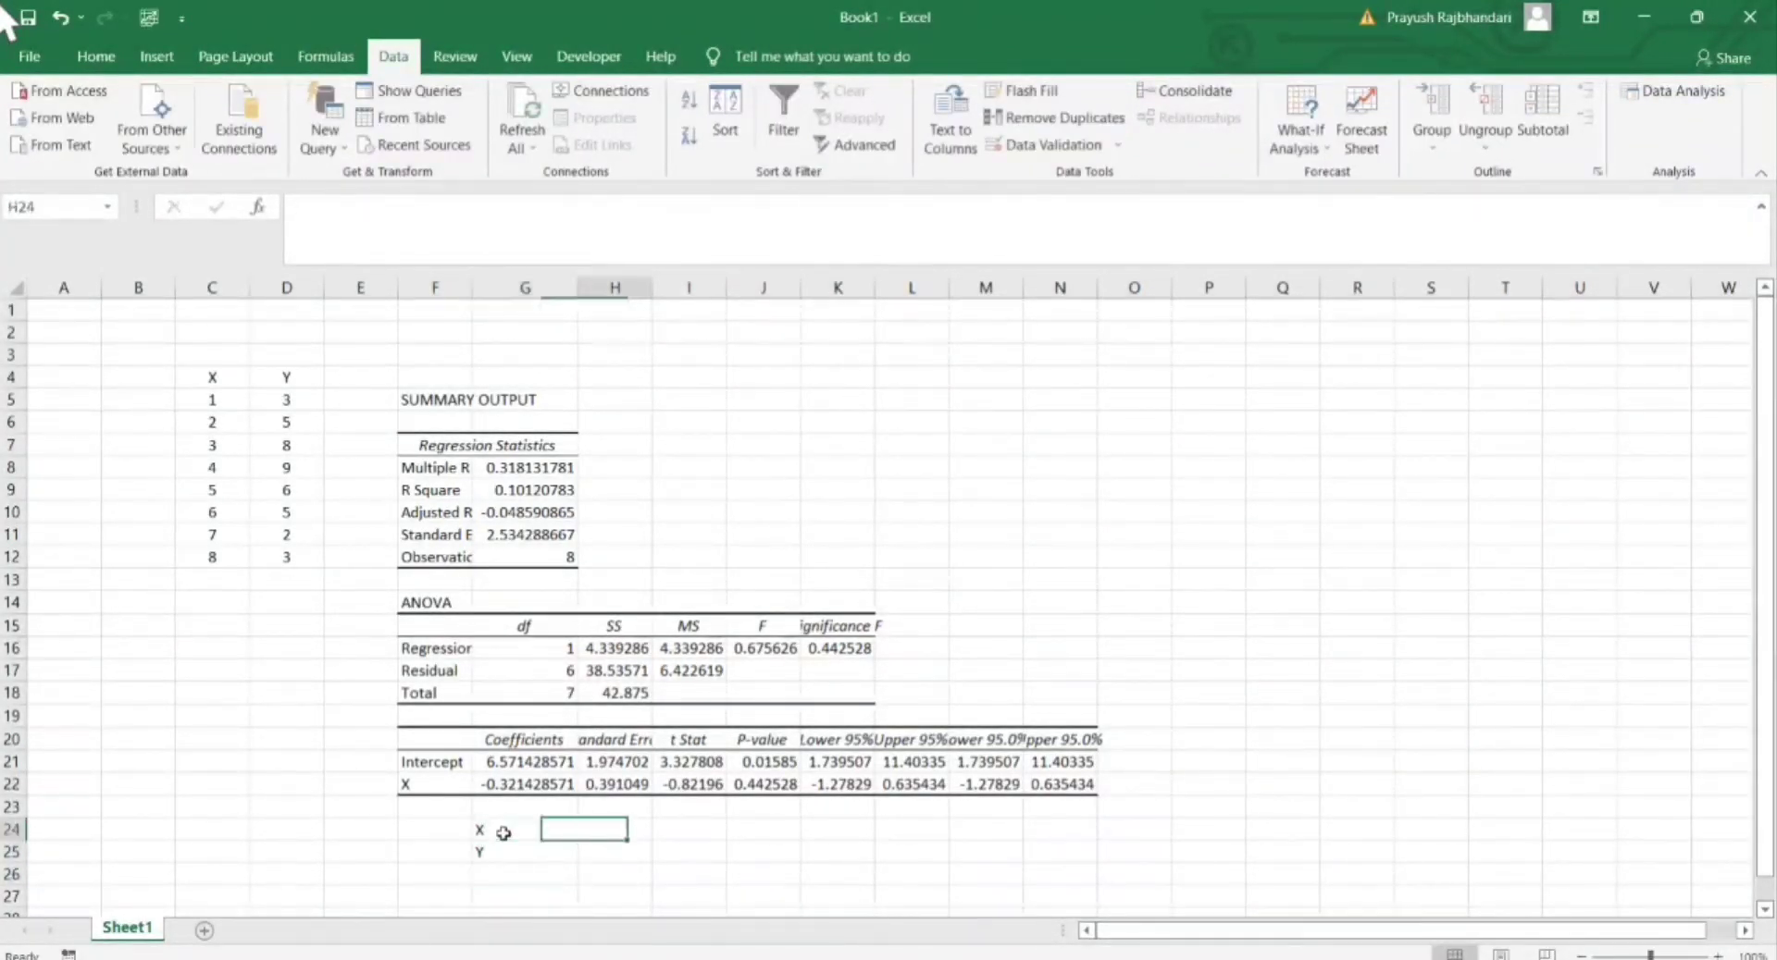
text(1)
key(Return)
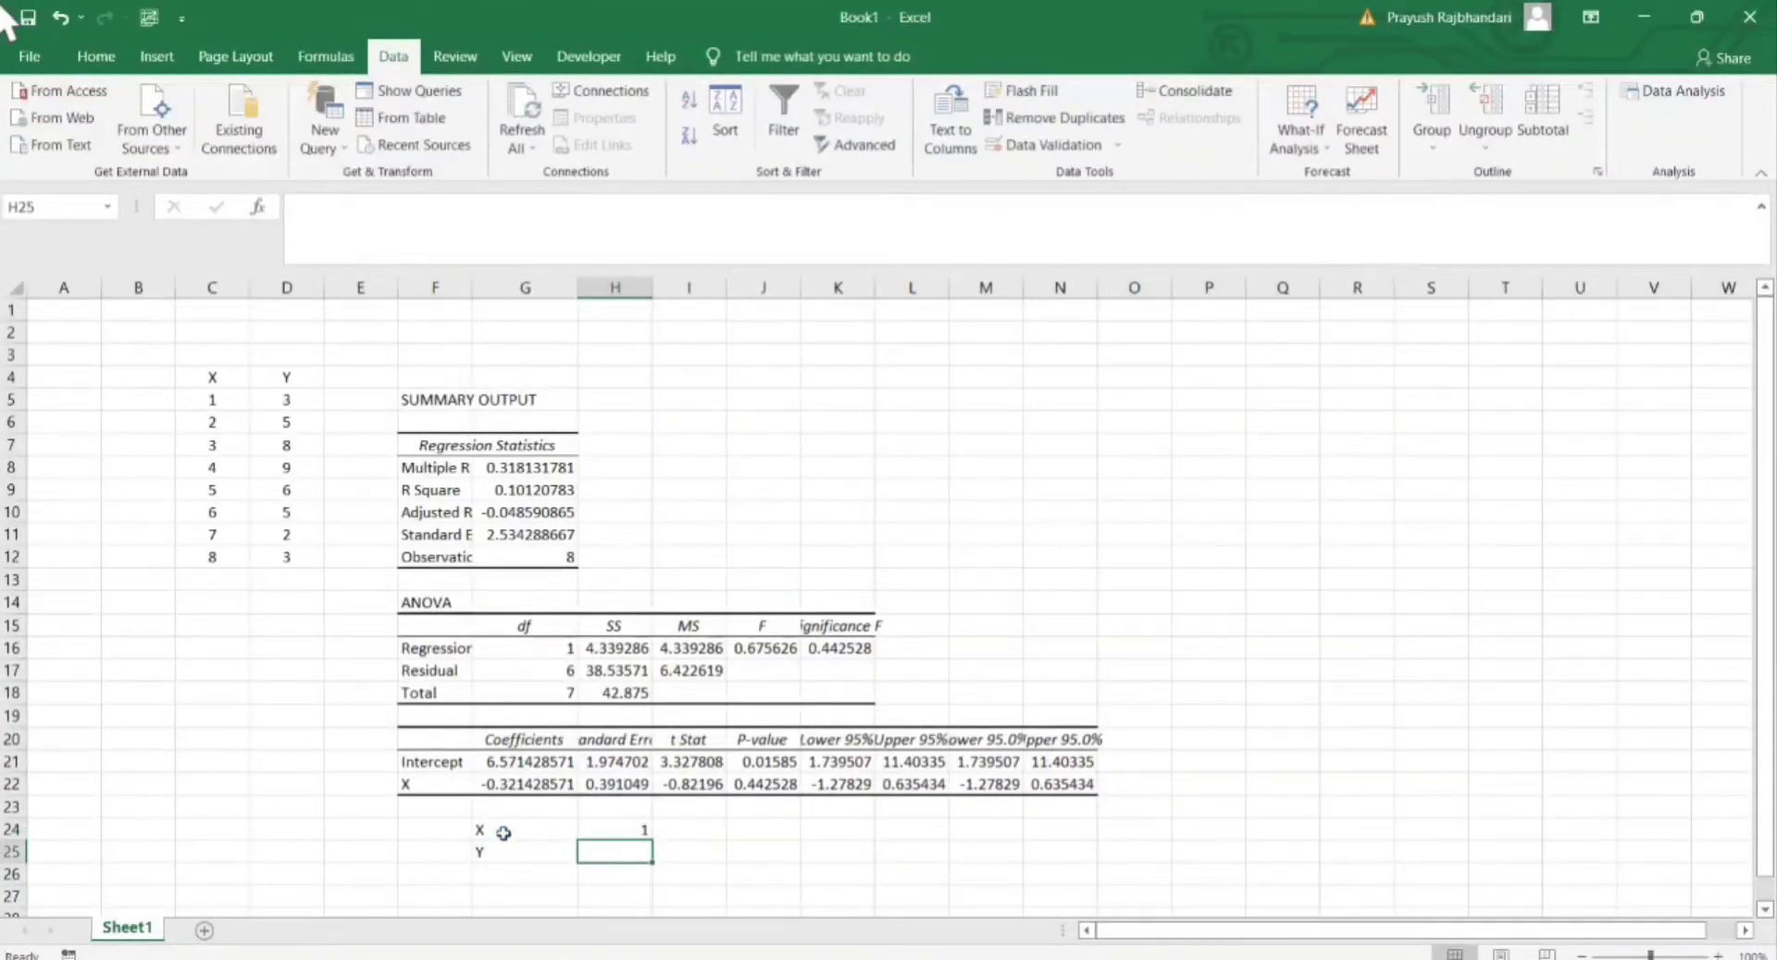
Calculate the predicted Y in cell H25 with the formula =H24*G22+G21
text(=)
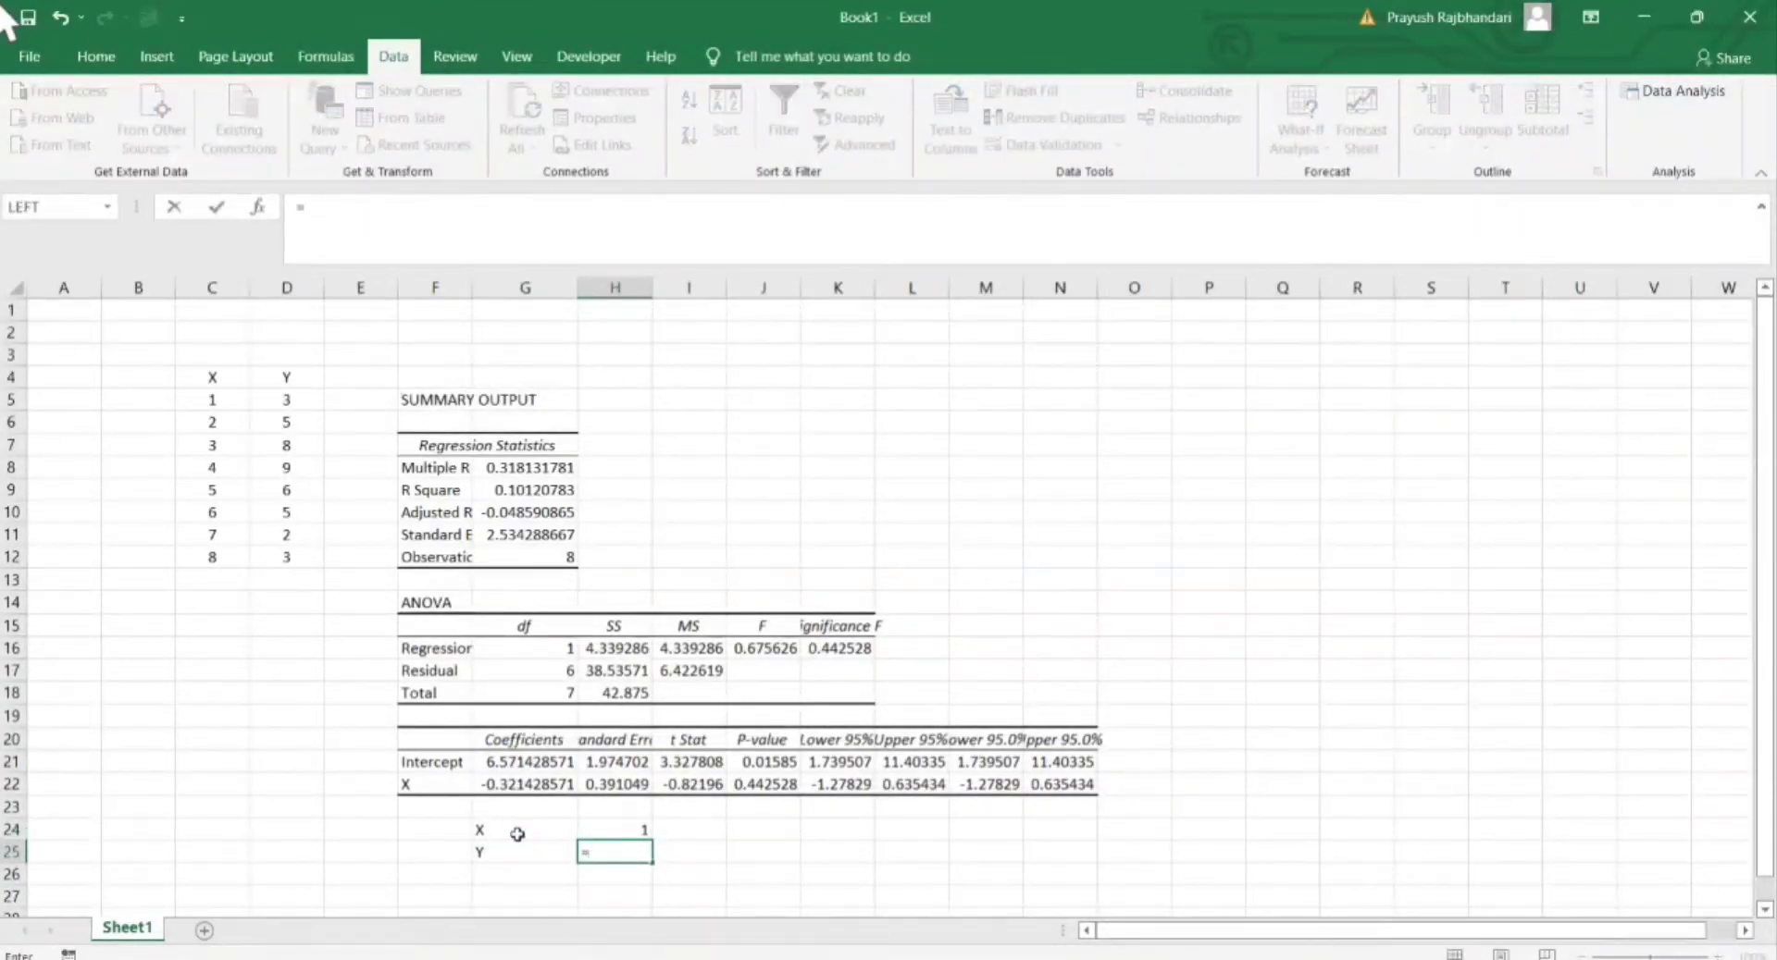
click(593, 829)
text(*)
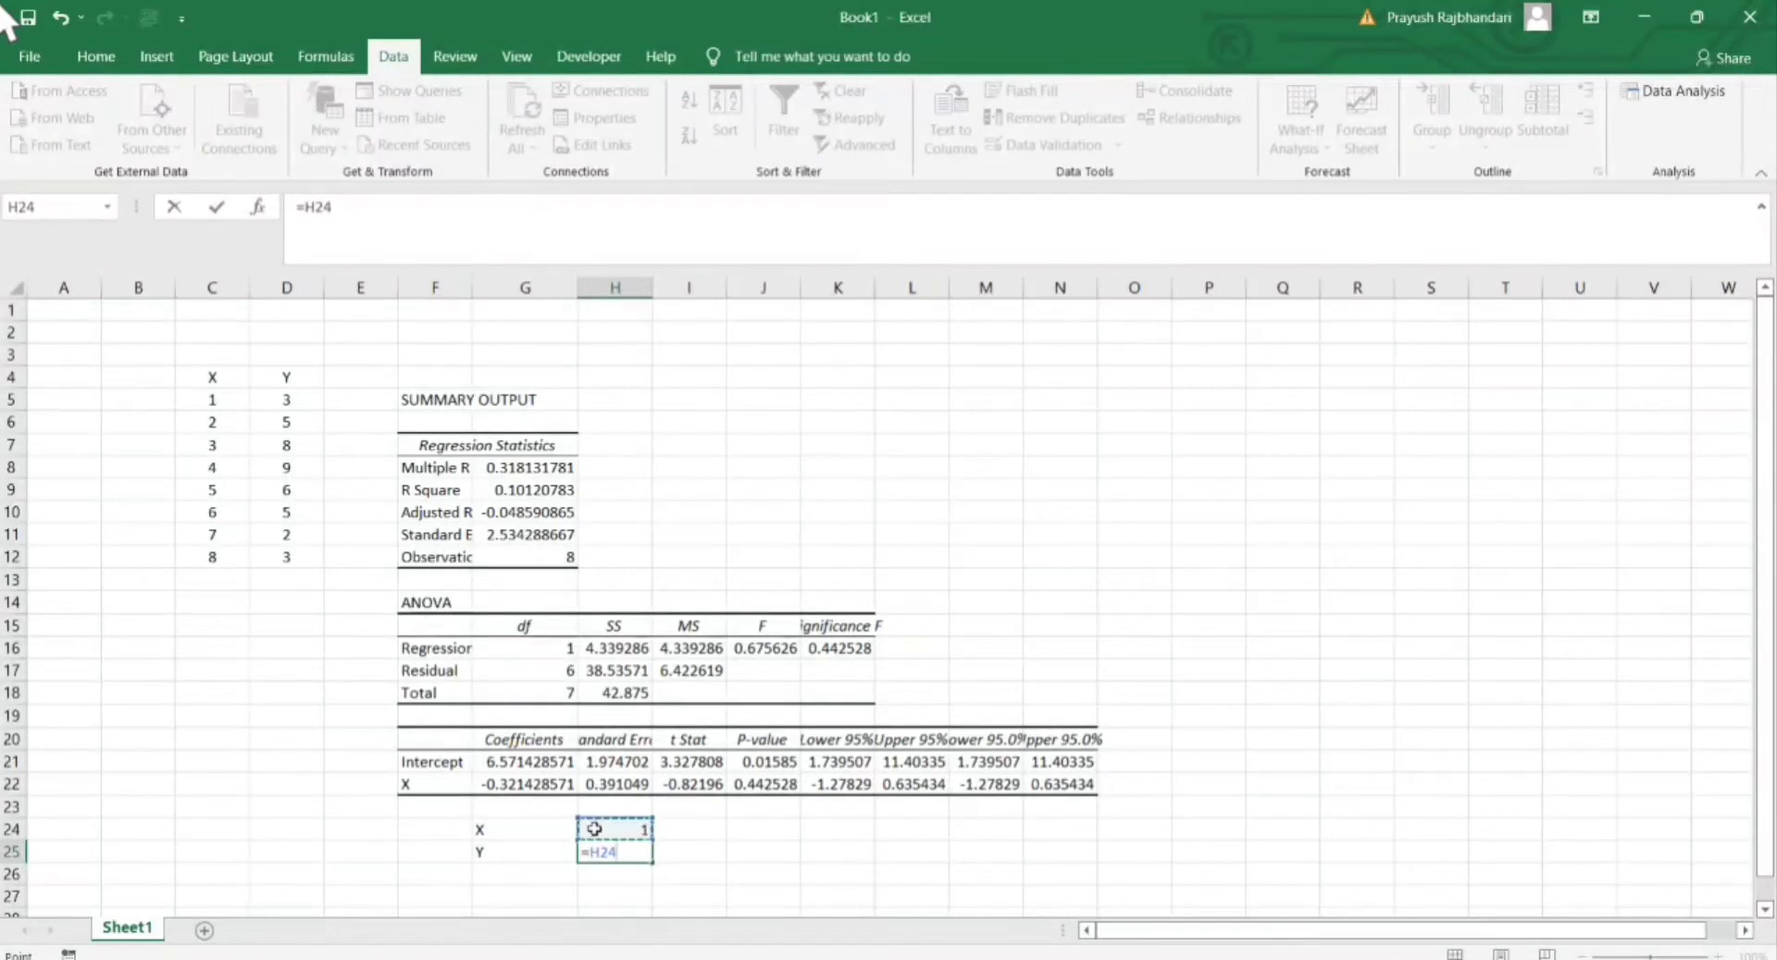
click(557, 785)
text(+)
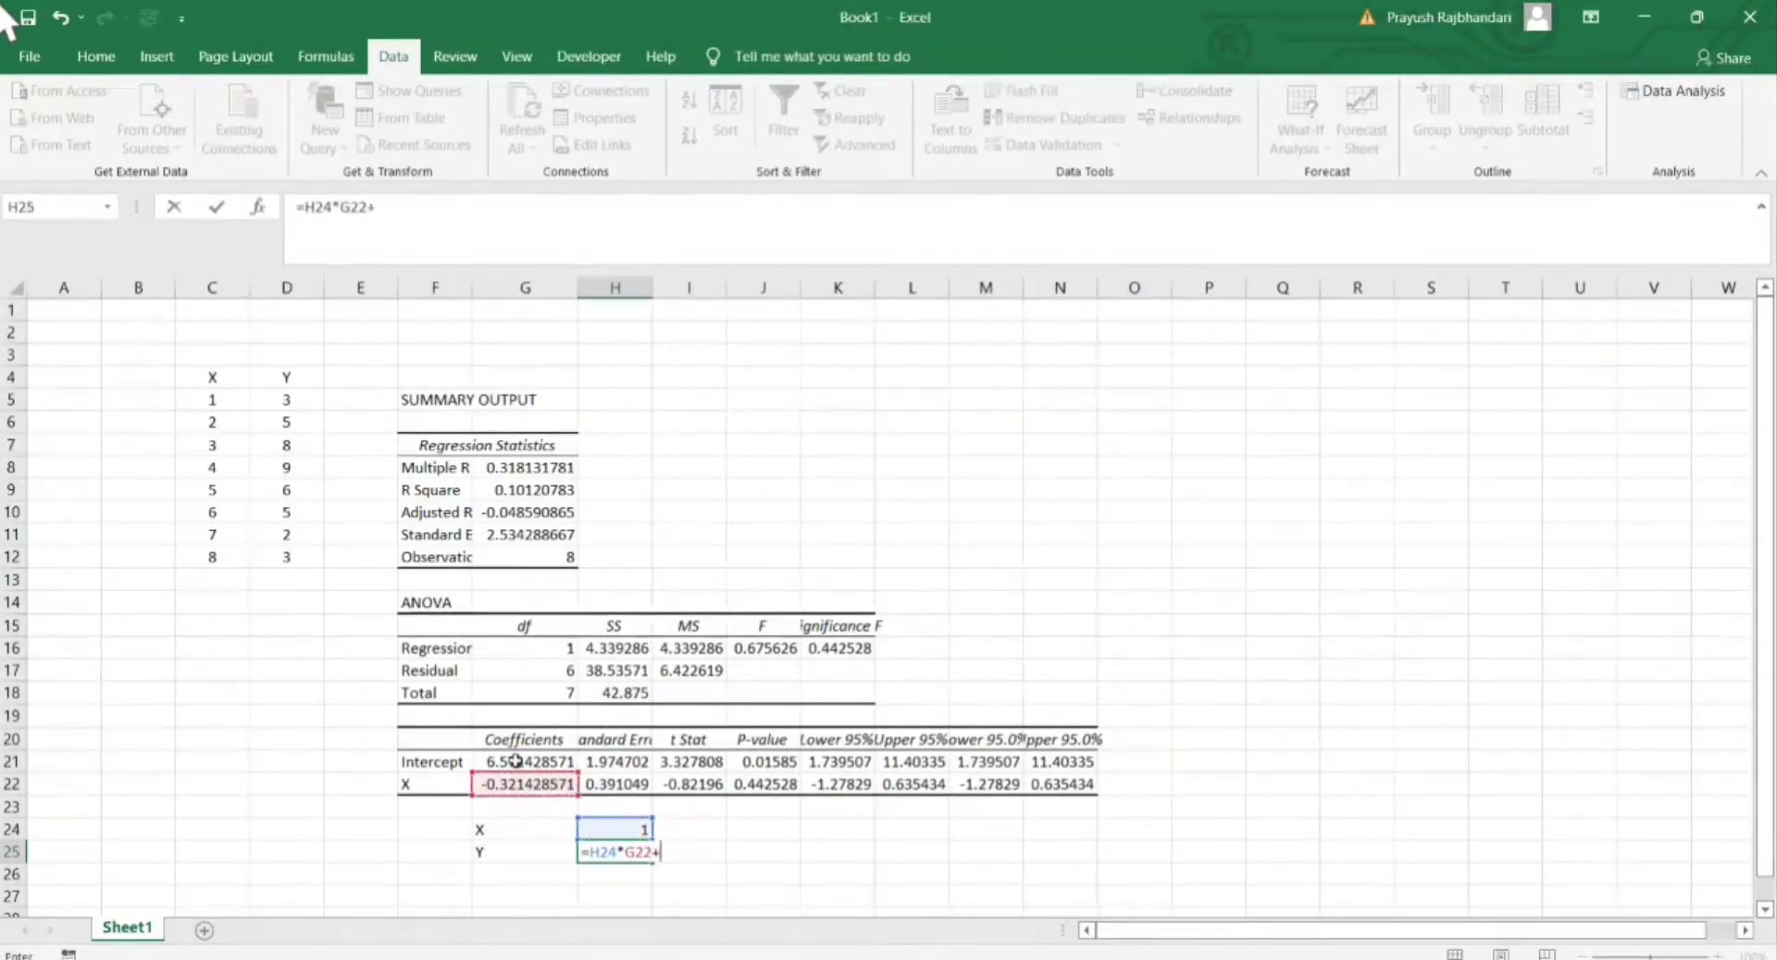
click(516, 762)
key(Return)
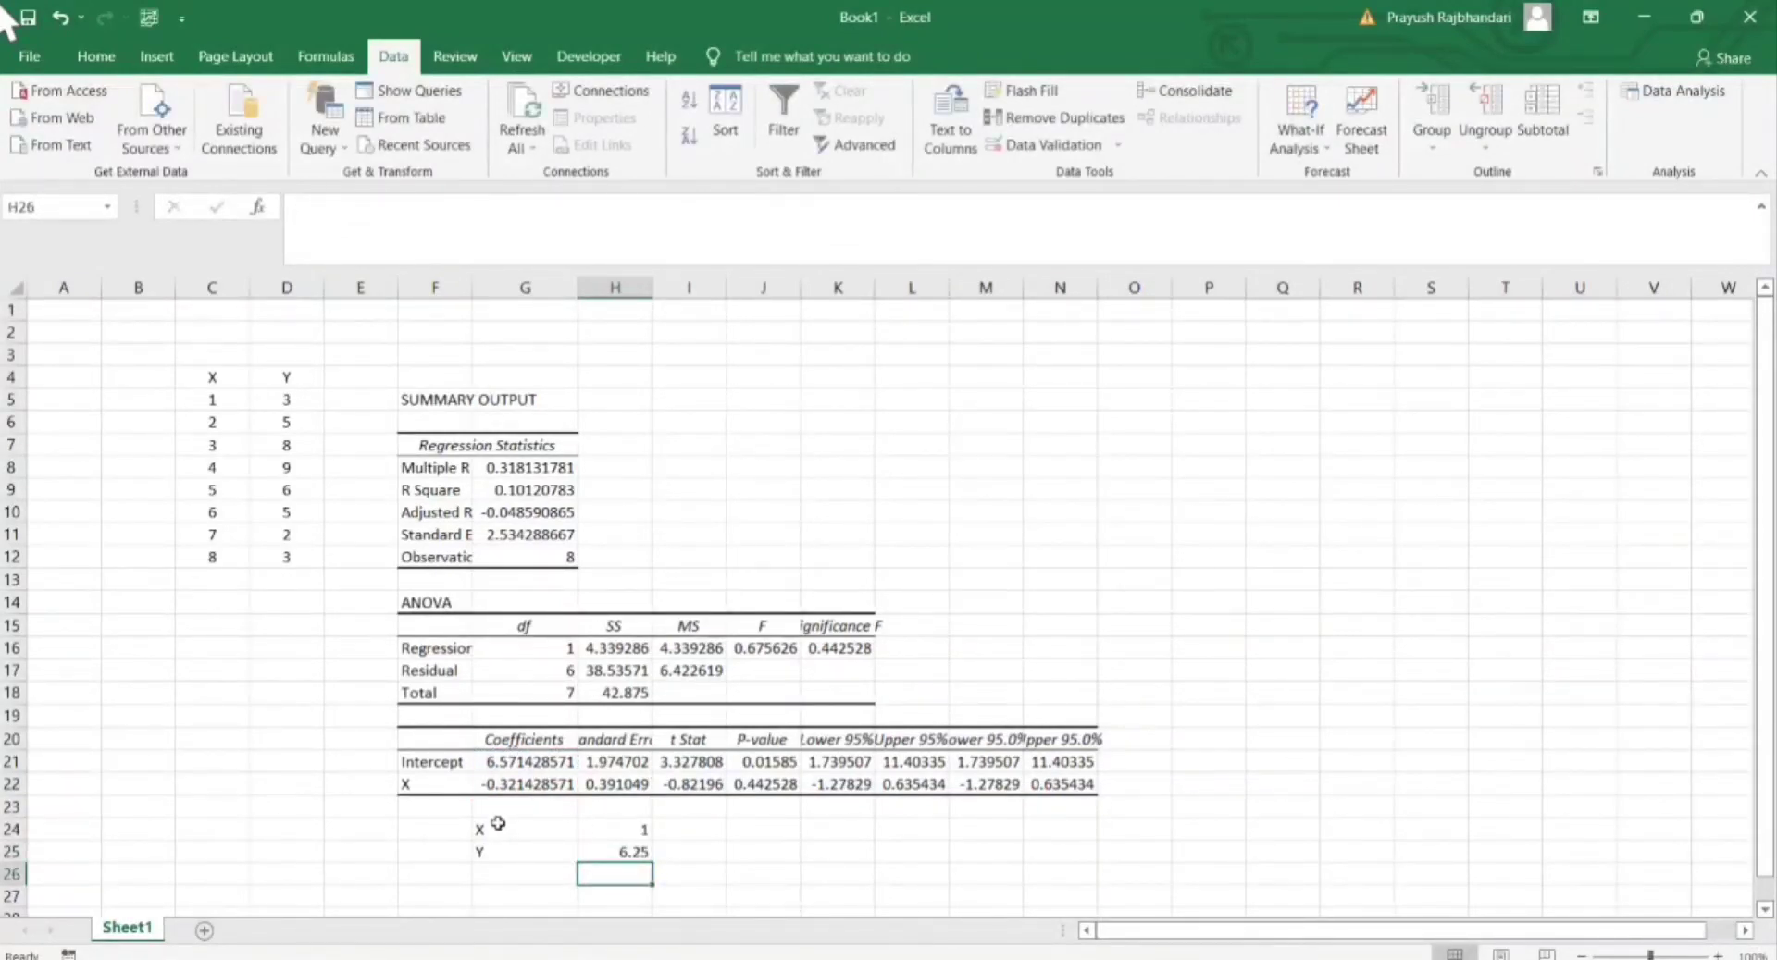
Set the X value in cell H24 to 8 to test the new prediction
click(607, 834)
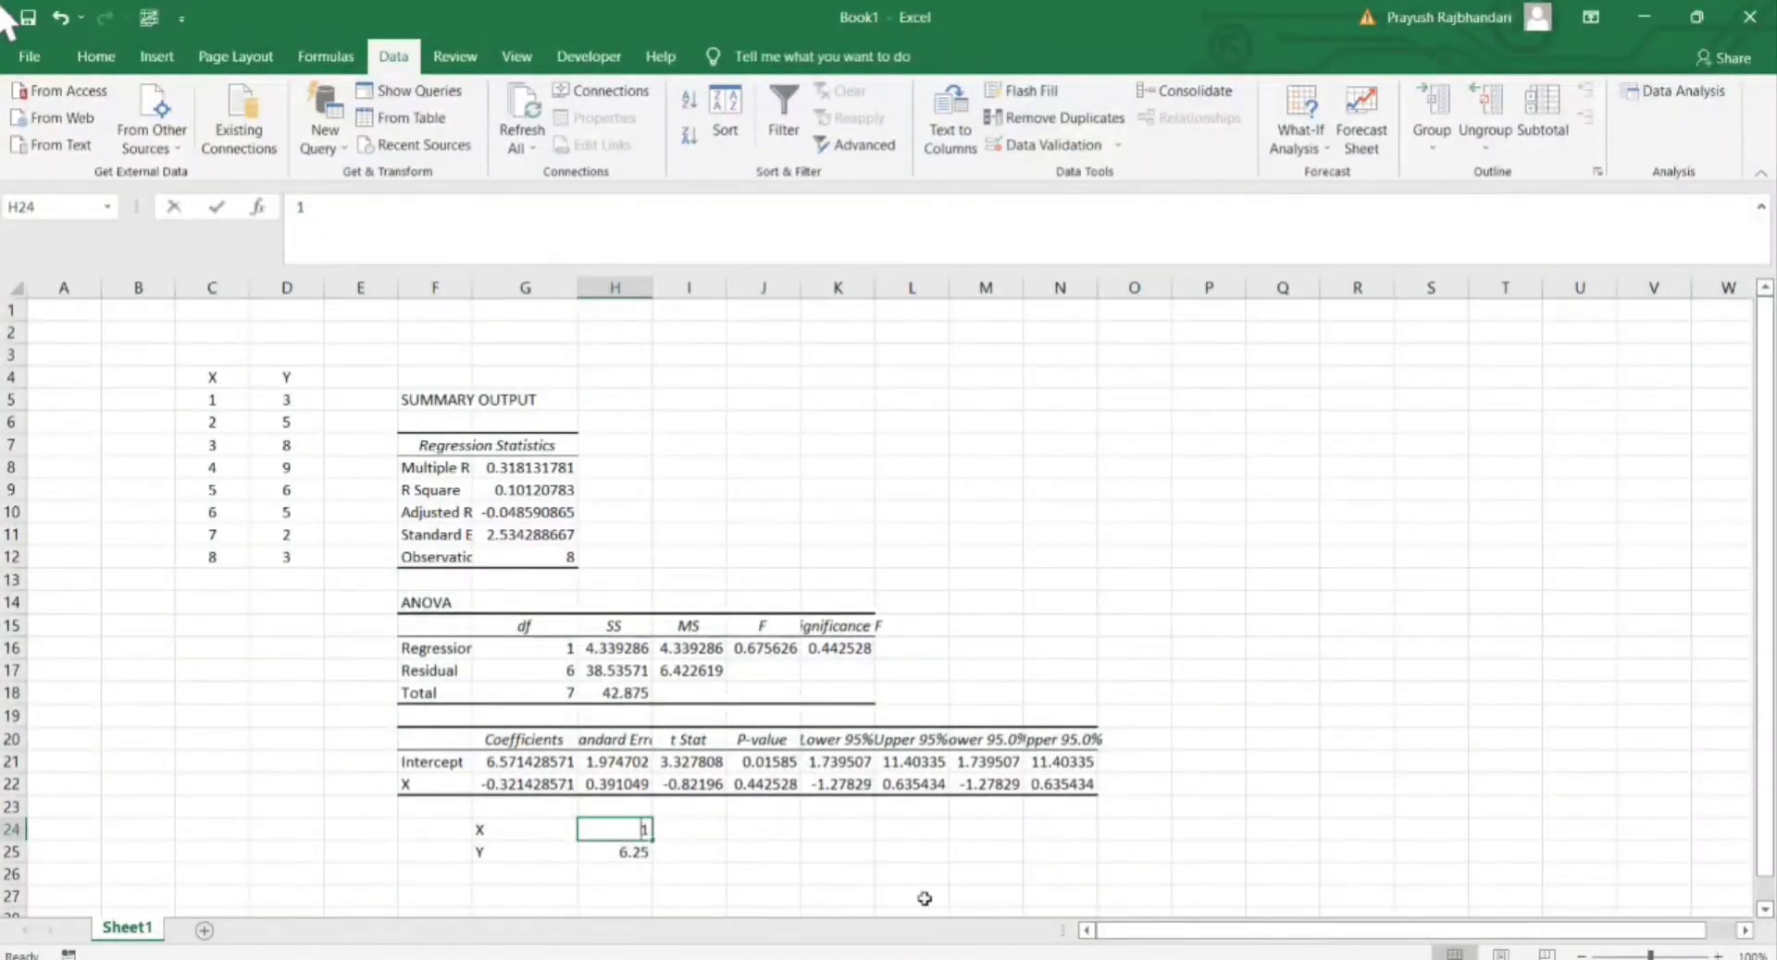
text(8)
key(Return)
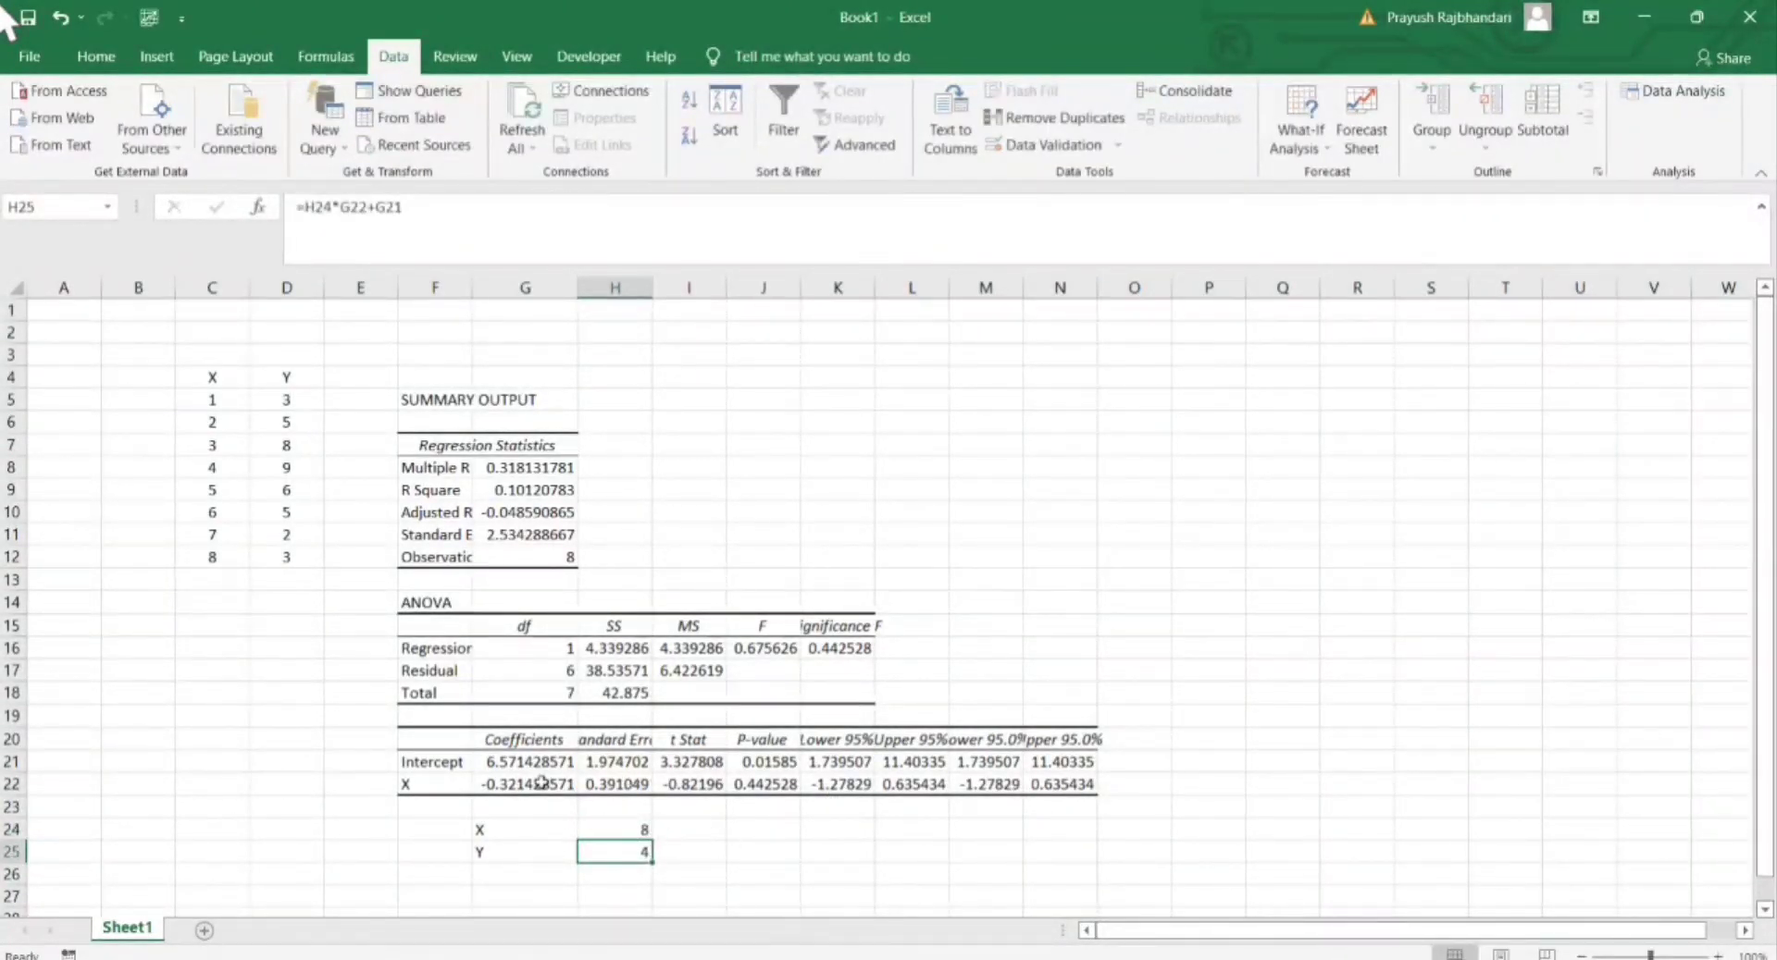